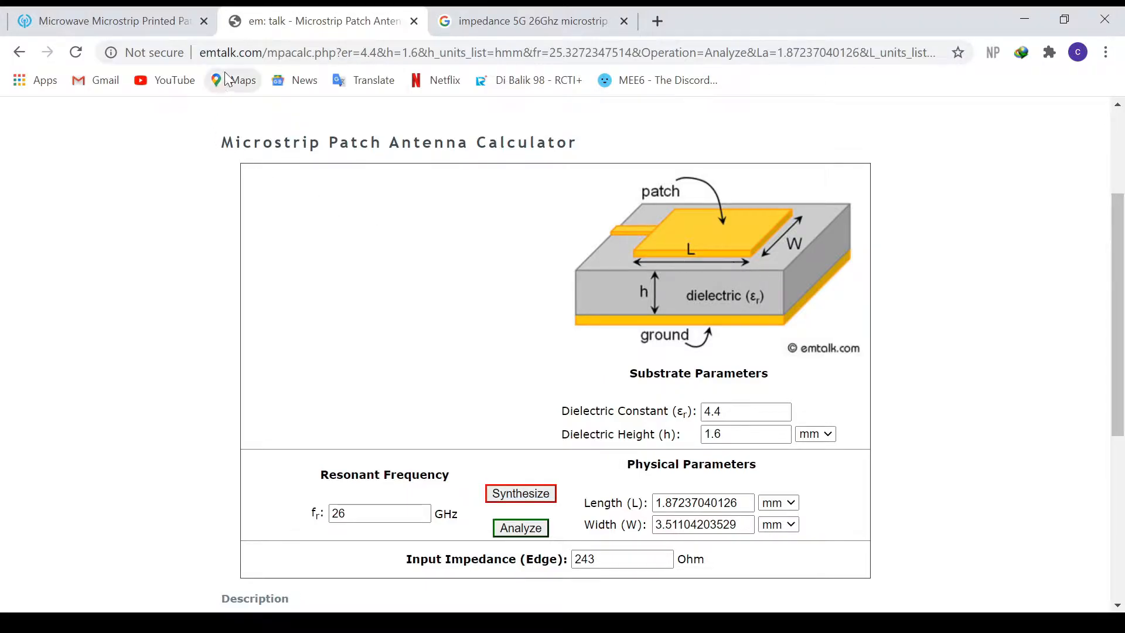
pyautogui.doubleClick(252, 52)
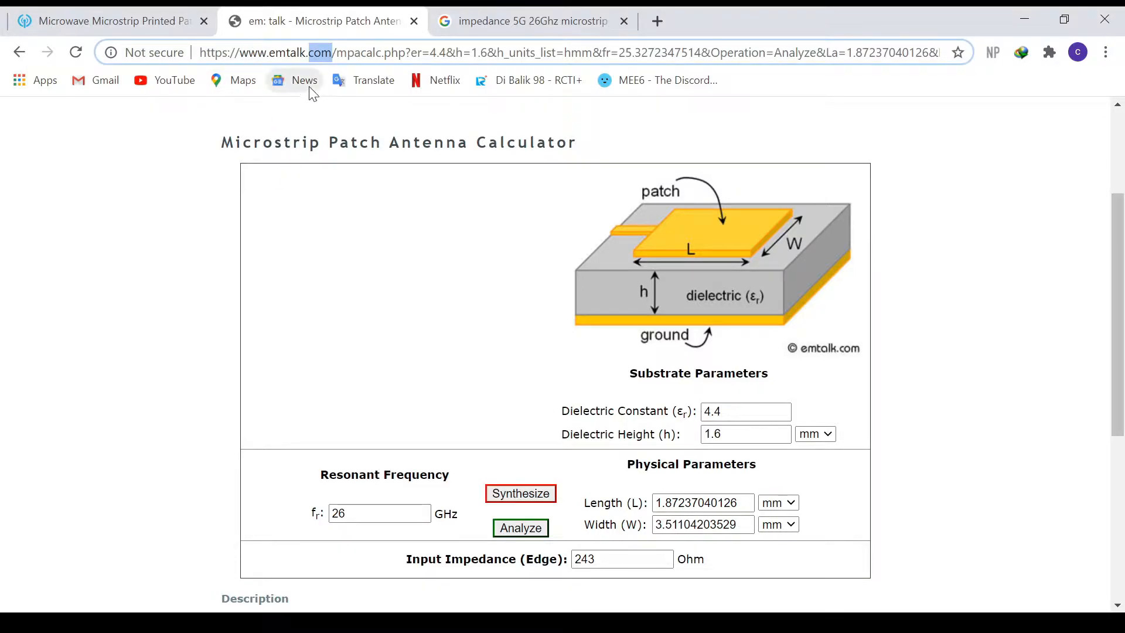
pyautogui.click(383, 245)
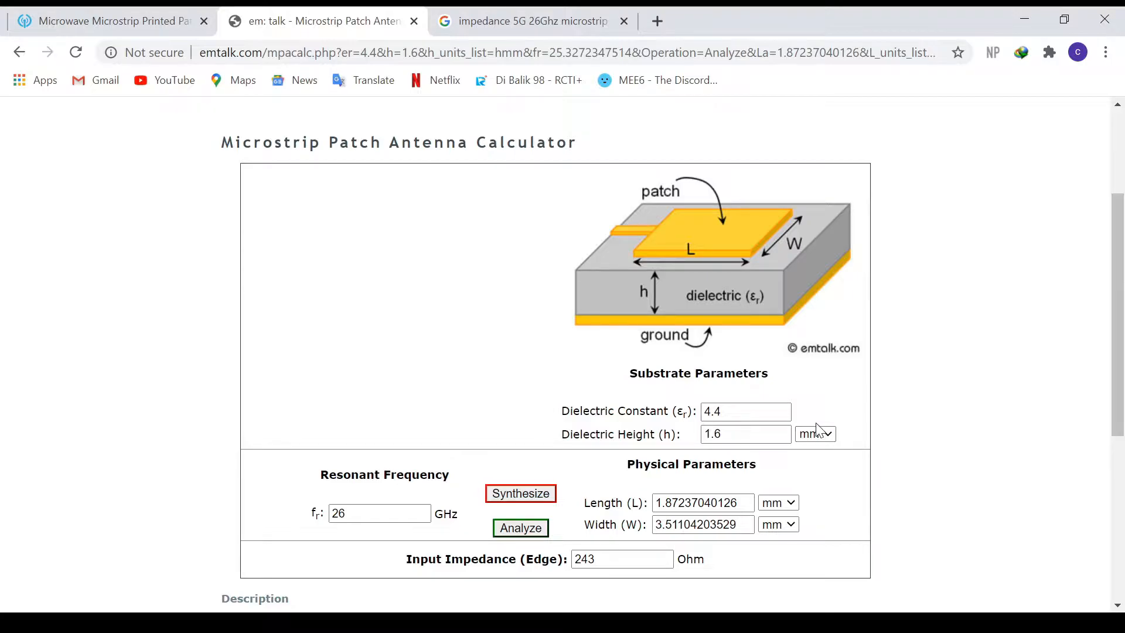
# Analyze the patch antenna with a dielectric constant of 4.4, dielectric height of 1.6 mm and resonant frequency of 26 GHz
pyautogui.doubleClick(744, 415)
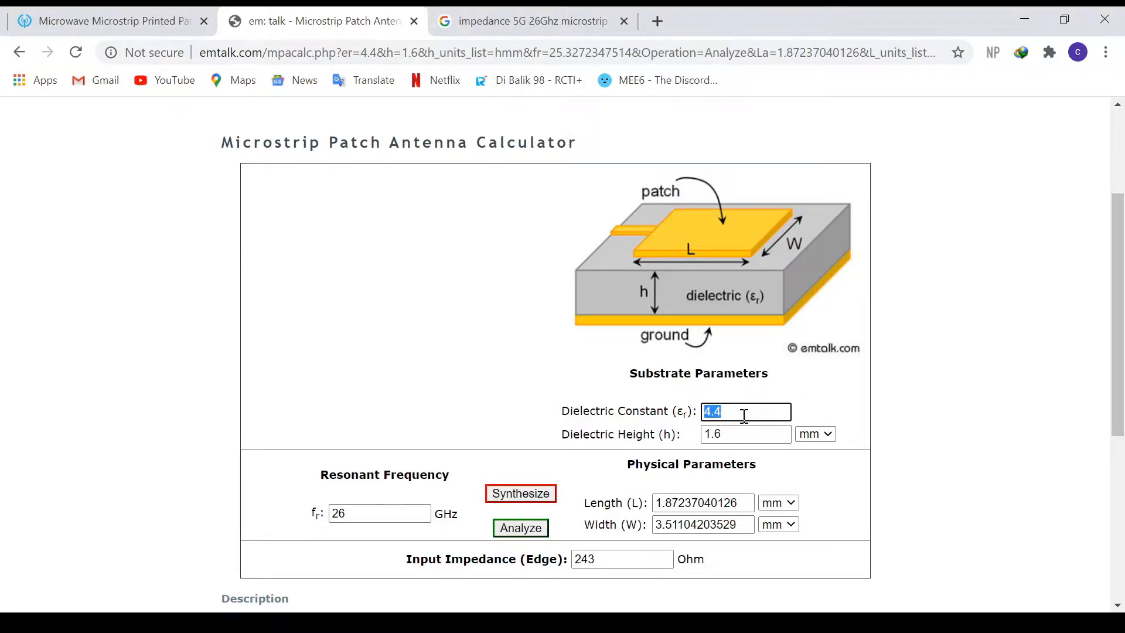
pyautogui.click(744, 415)
pyautogui.doubleClick(742, 435)
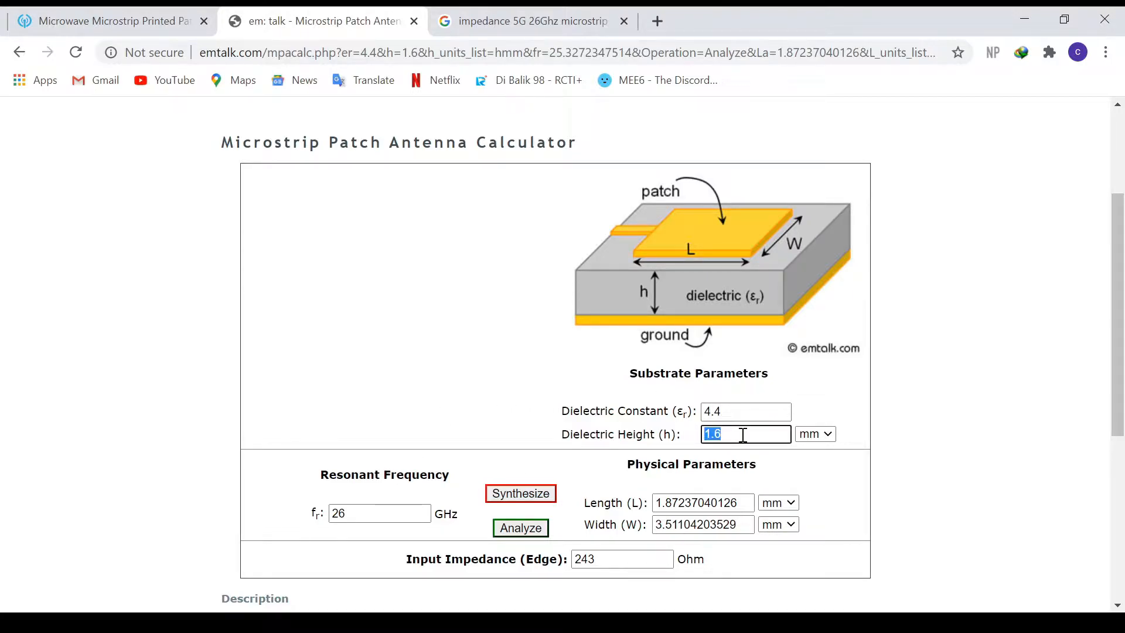
pyautogui.write('1.6')
pyautogui.press('Tab')
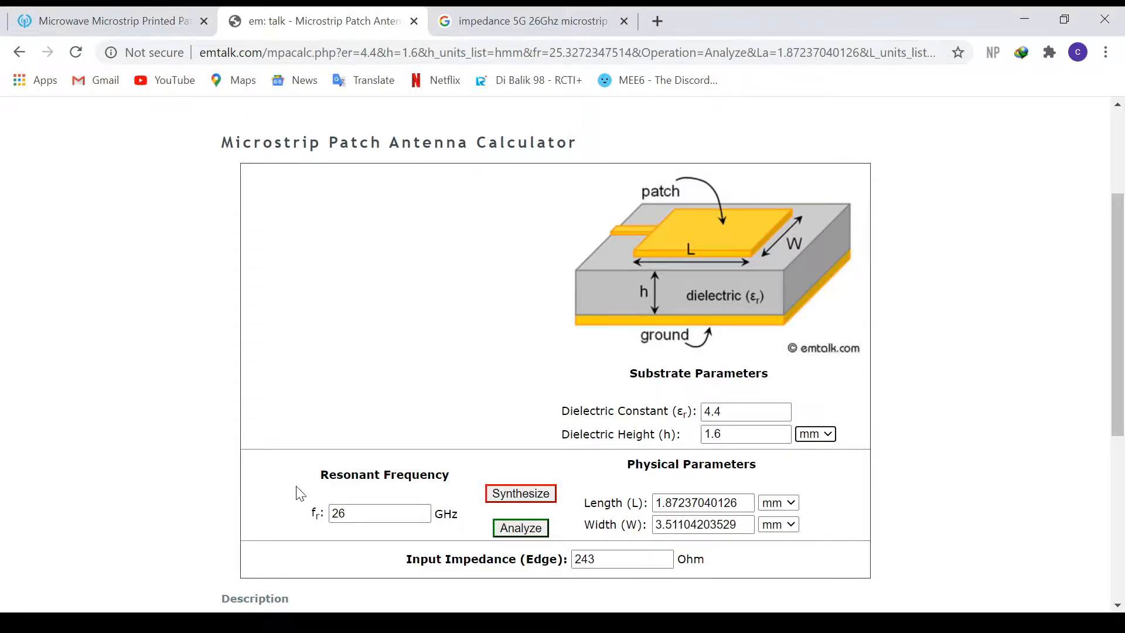
pyautogui.doubleClick(363, 514)
pyautogui.write('26')
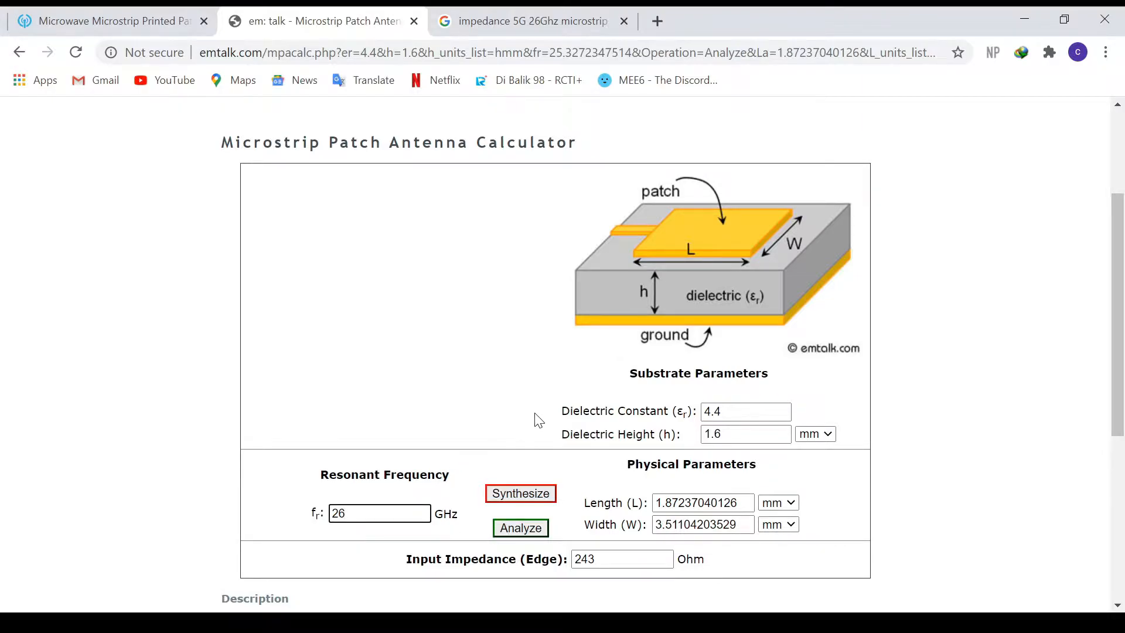
pyautogui.click(534, 530)
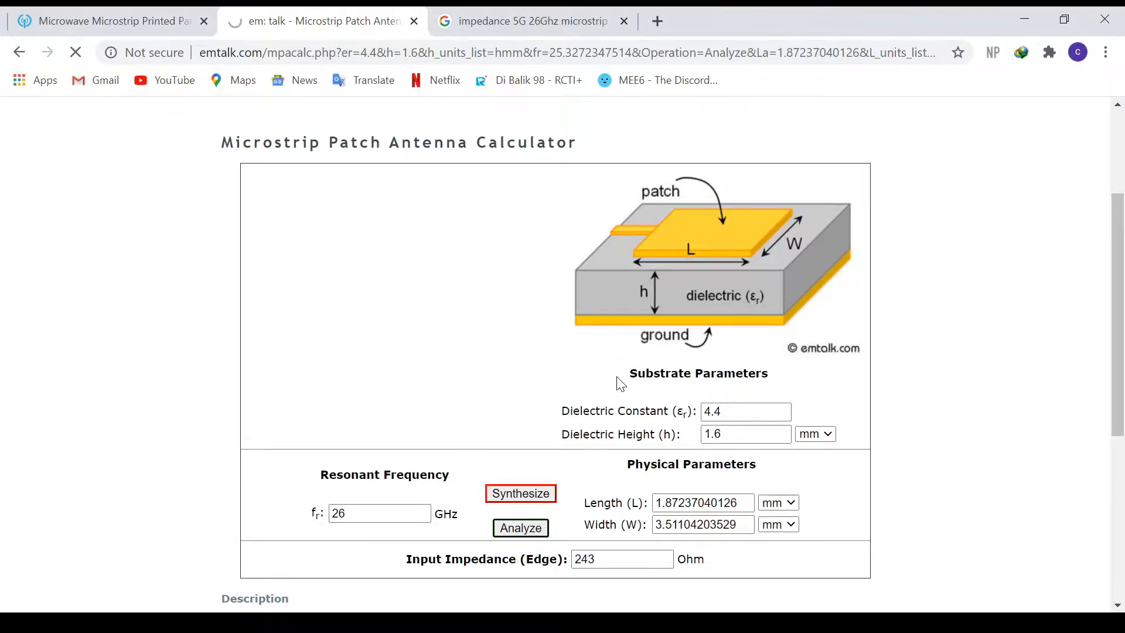
# Examine the patch's length and width values in the calculator's physical parameters
pyautogui.scroll(-5, 618, 385)
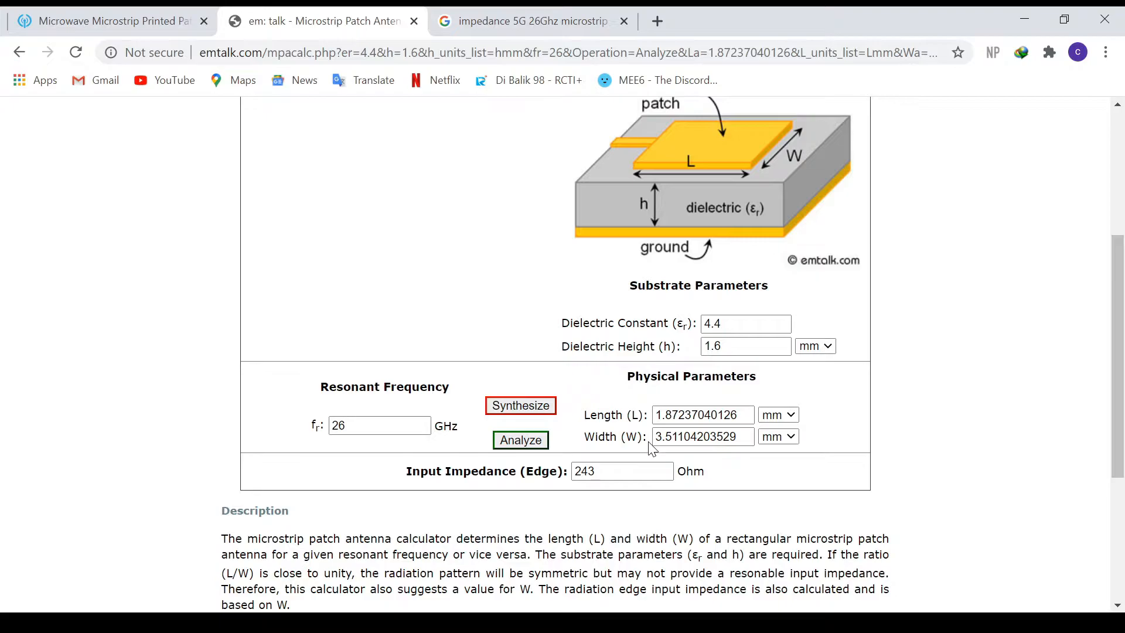
pyautogui.click(667, 440)
pyautogui.doubleClick(709, 413)
pyautogui.doubleClick(702, 433)
pyautogui.click(704, 418)
pyautogui.doubleClick(704, 416)
pyautogui.doubleClick(706, 434)
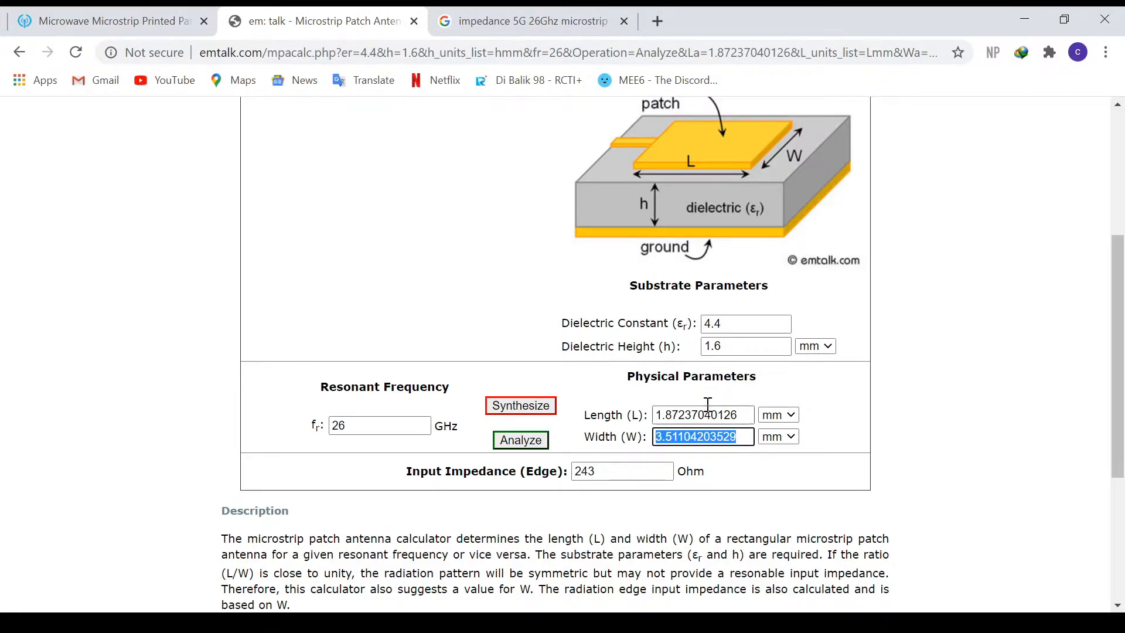
pyautogui.click(523, 270)
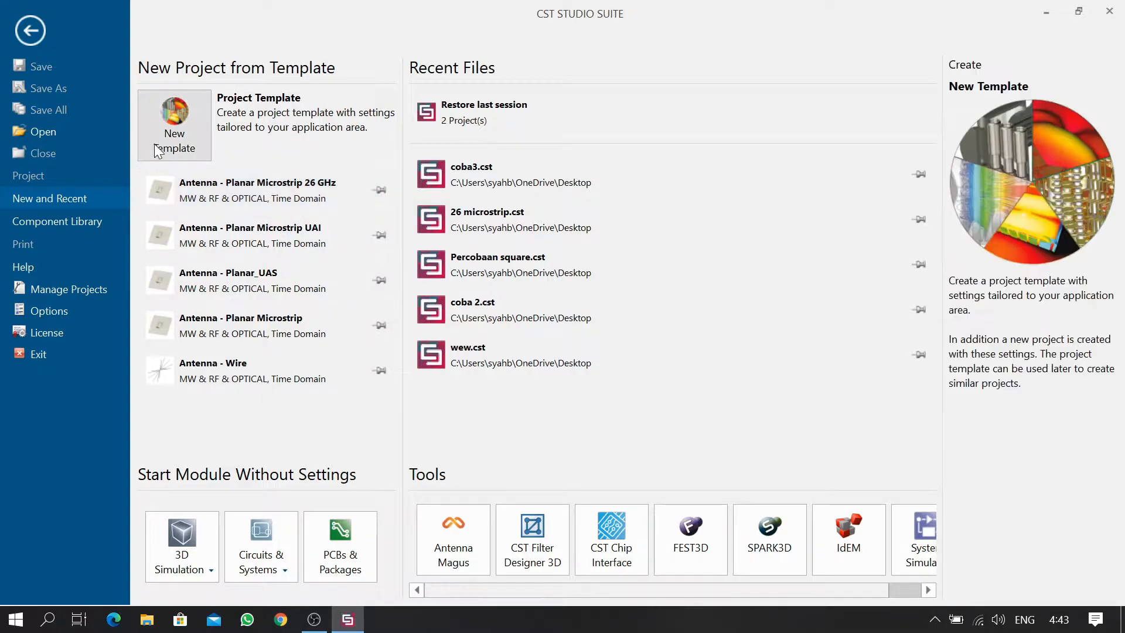
# In CST Studio Suite, start an MW & RF & Optical antenna template with the Planar workflow, Time Domain solver and units mm, GHz, ns and Kelvin
pyautogui.click(200, 115)
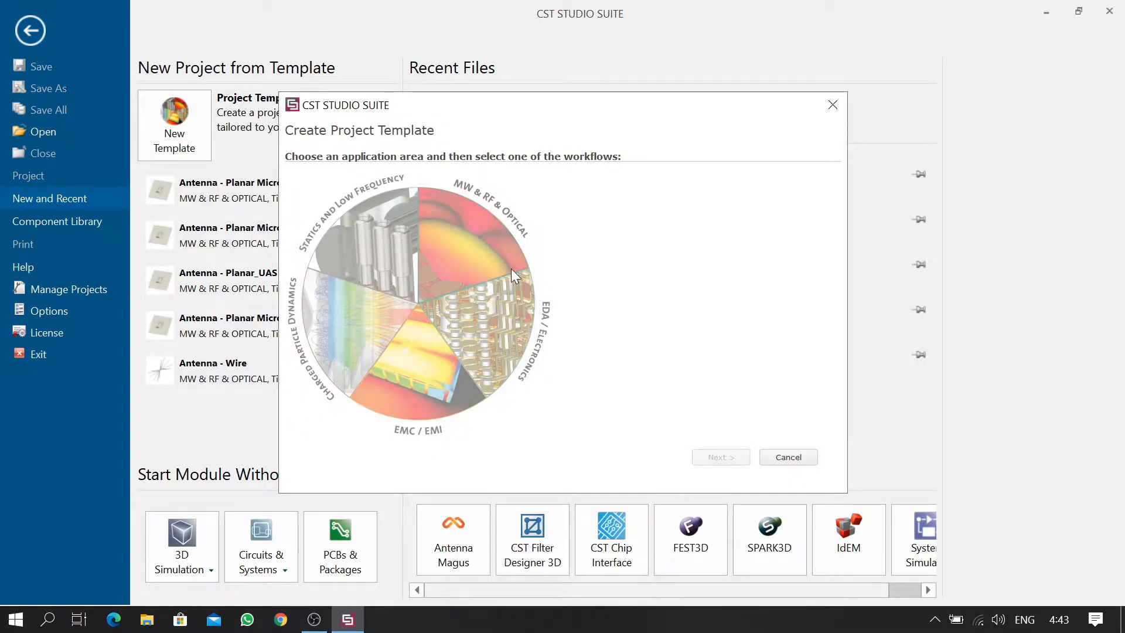
pyautogui.click(468, 248)
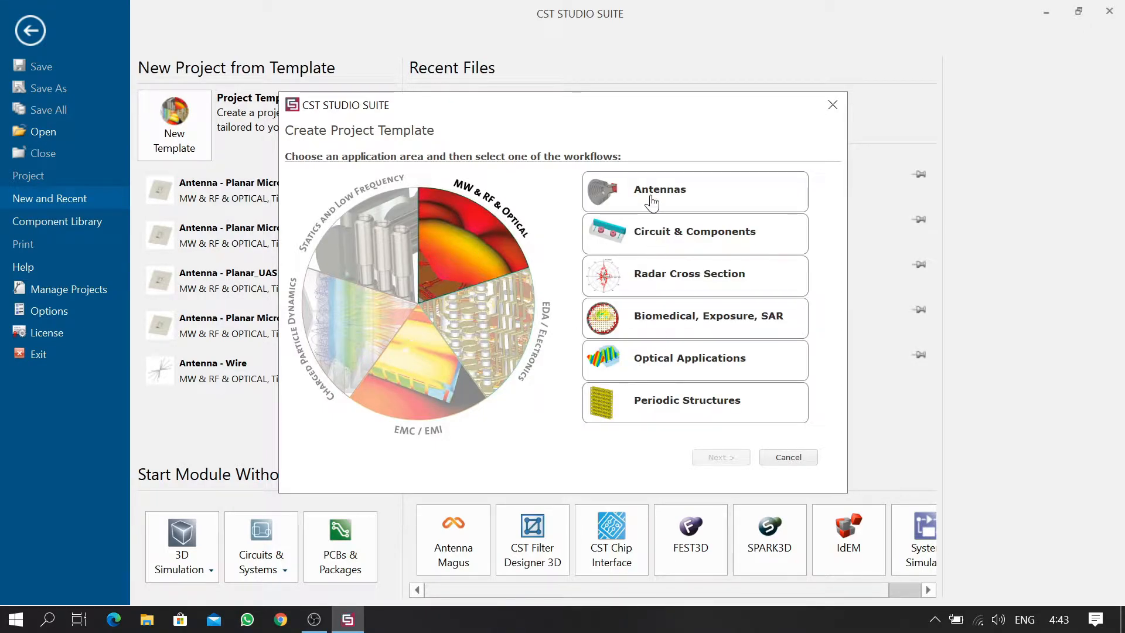
pyautogui.click(652, 201)
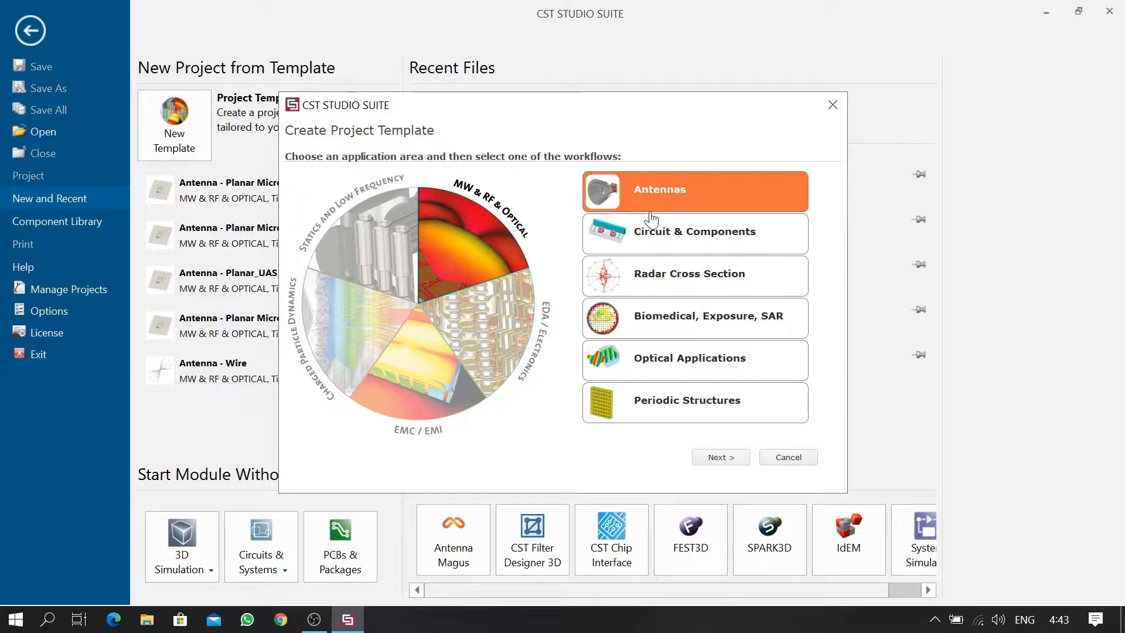
pyautogui.click(709, 457)
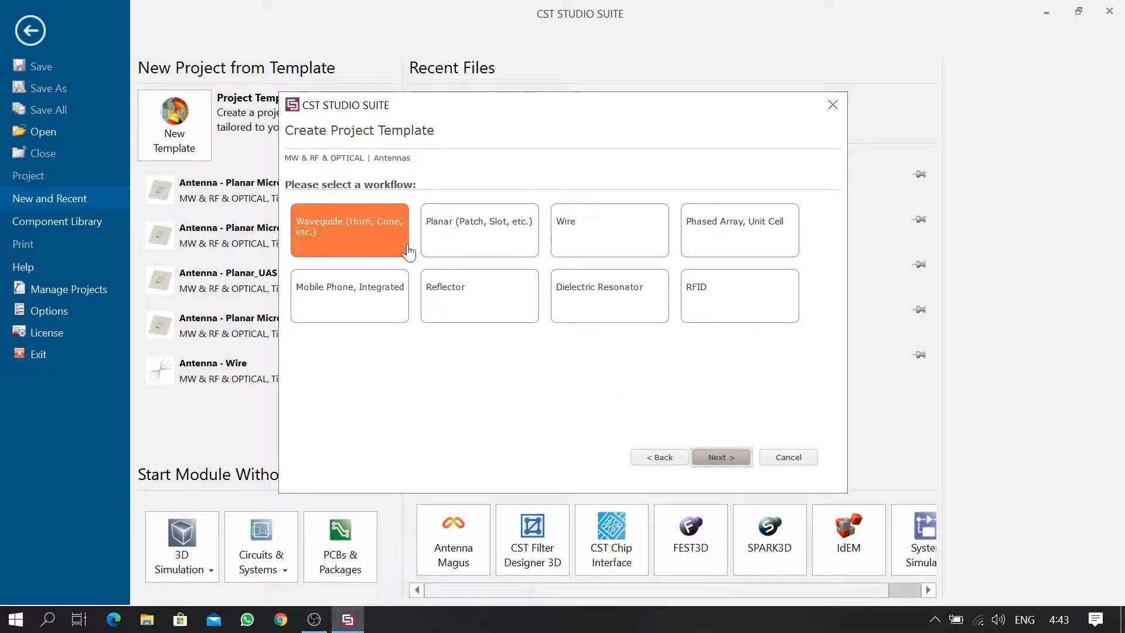
pyautogui.click(469, 237)
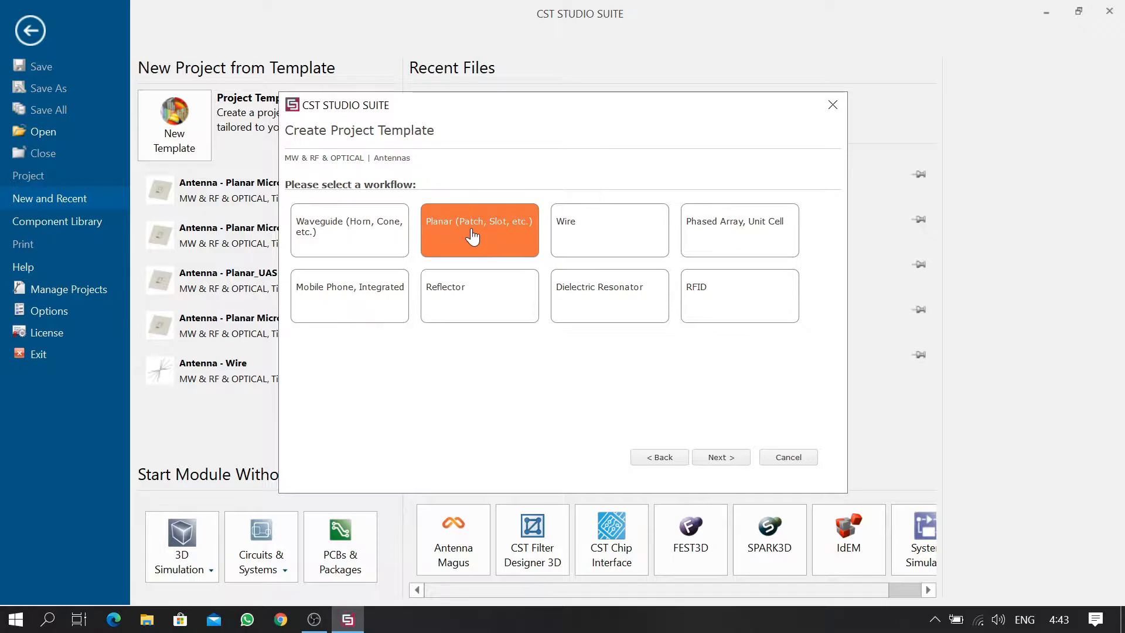
pyautogui.click(719, 457)
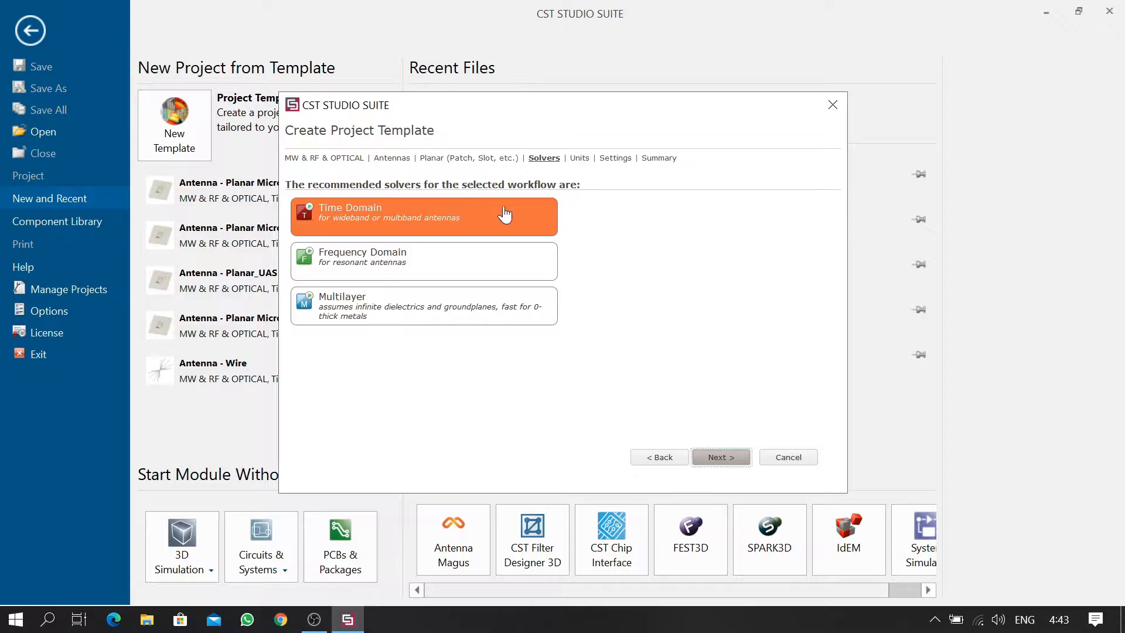
pyautogui.click(719, 457)
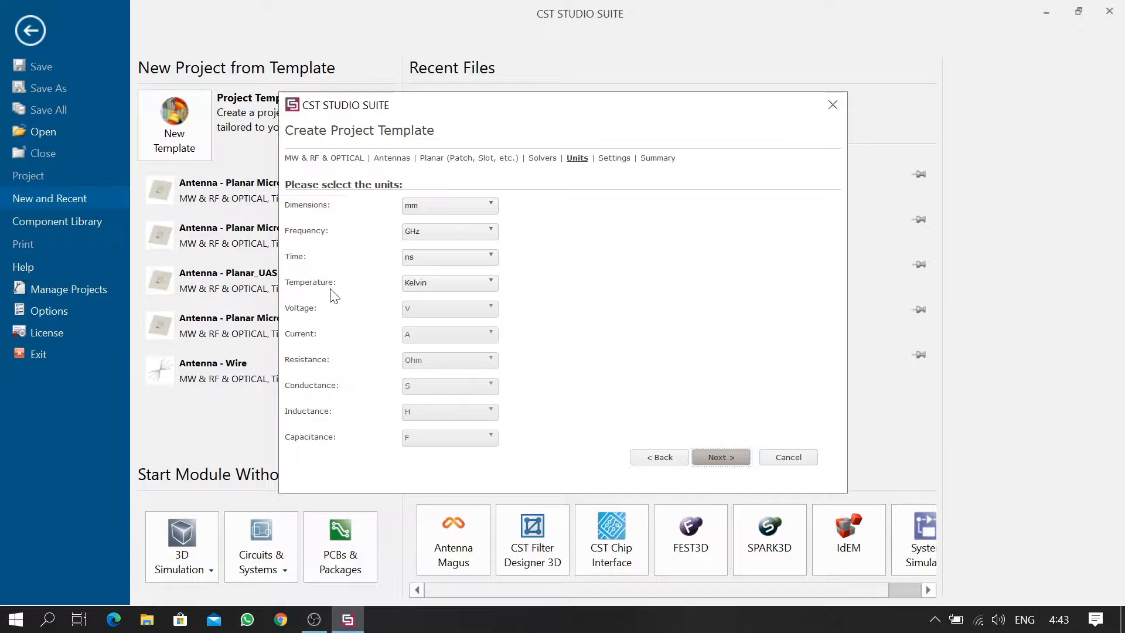
pyautogui.click(721, 456)
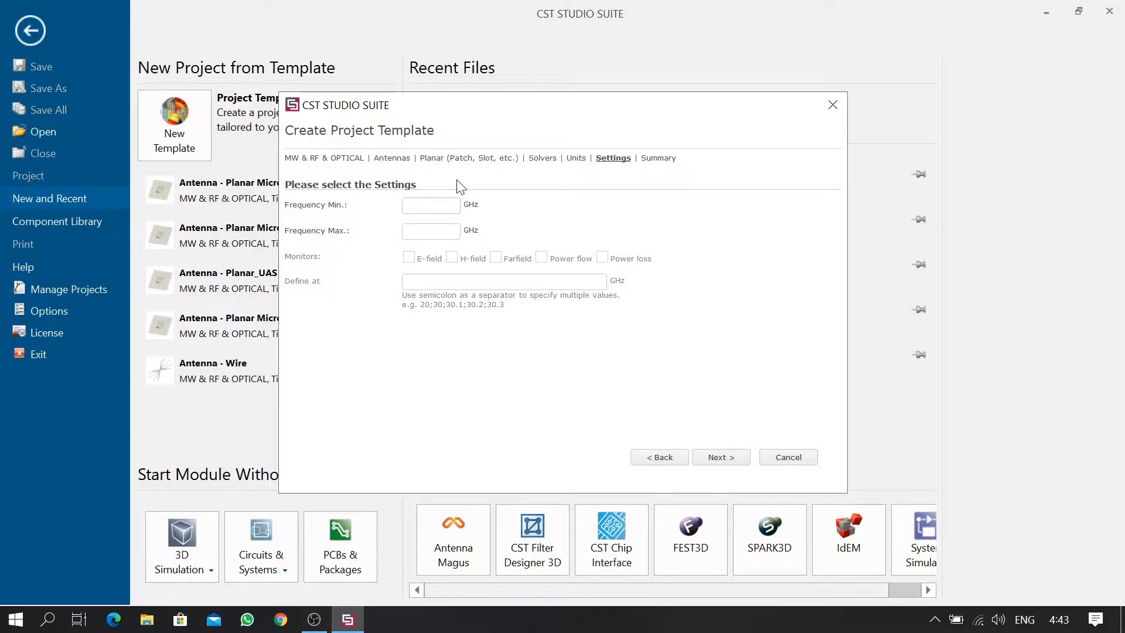
# Set the template's frequency range to 22–30 GHz and enable the E-field, H-field and Farfield monitors
pyautogui.write('22')
pyautogui.click(430, 231)
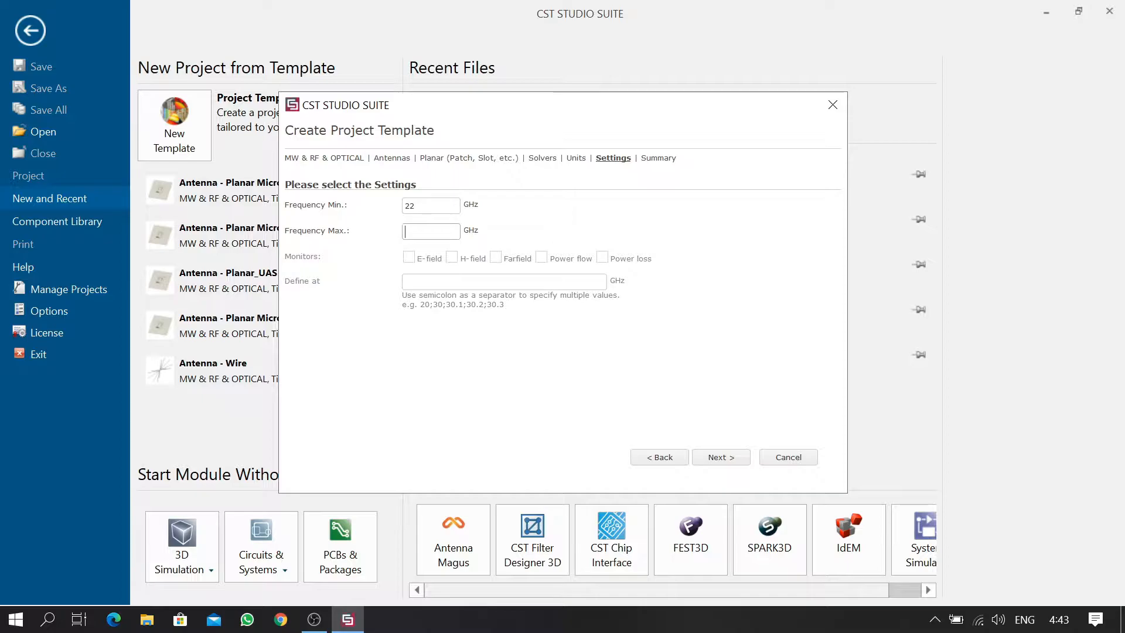
pyautogui.write('30')
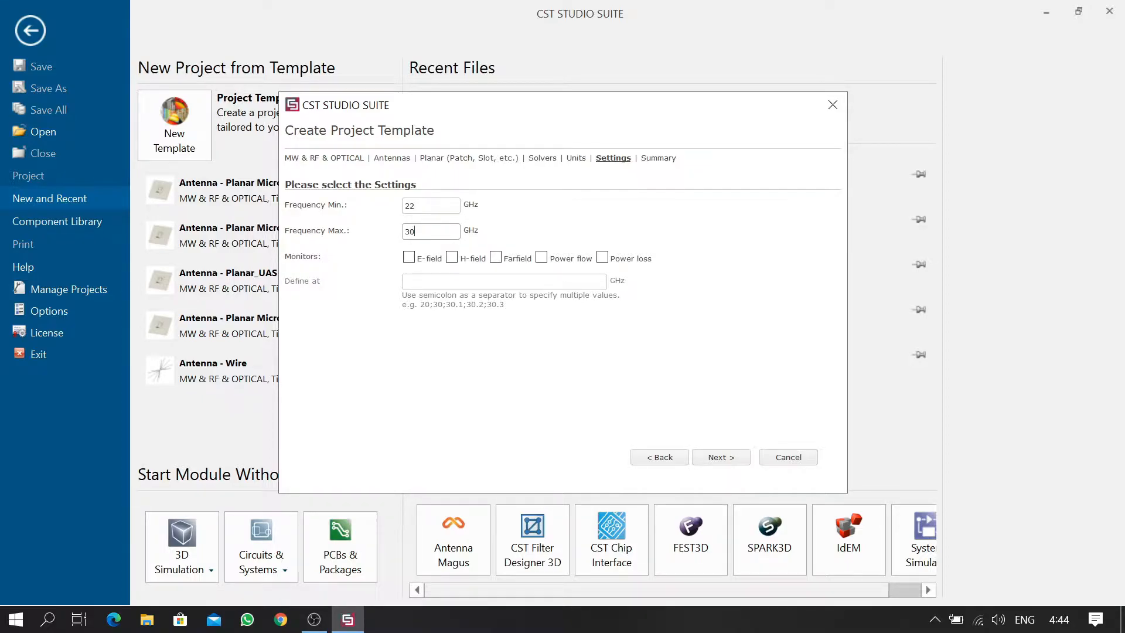
pyautogui.click(409, 257)
pyautogui.click(454, 260)
pyautogui.click(496, 258)
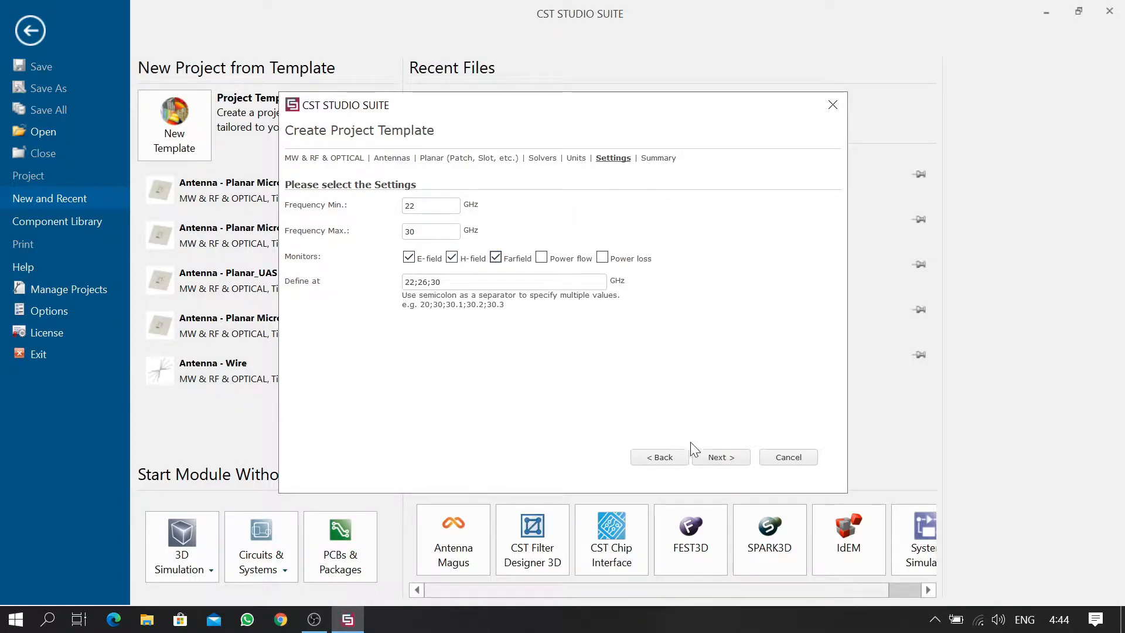
pyautogui.click(720, 457)
# Name the template "Antenna - Planar Microstrip Antena RF-4" and finish creating the project
pyautogui.press('Return')
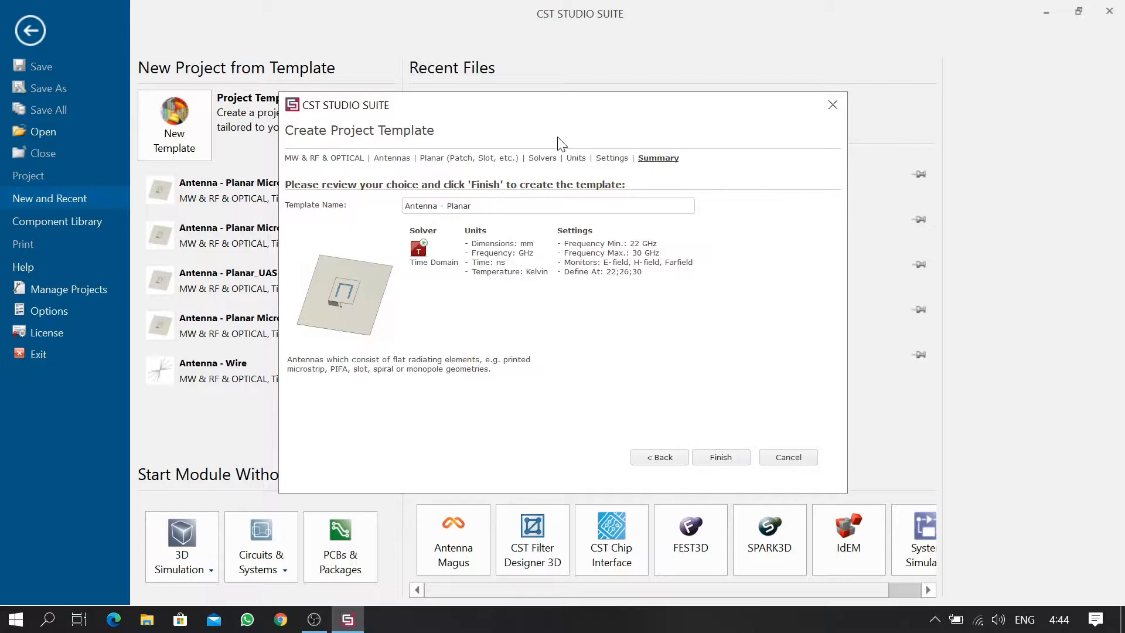
pyautogui.write('Microstrip Antena')
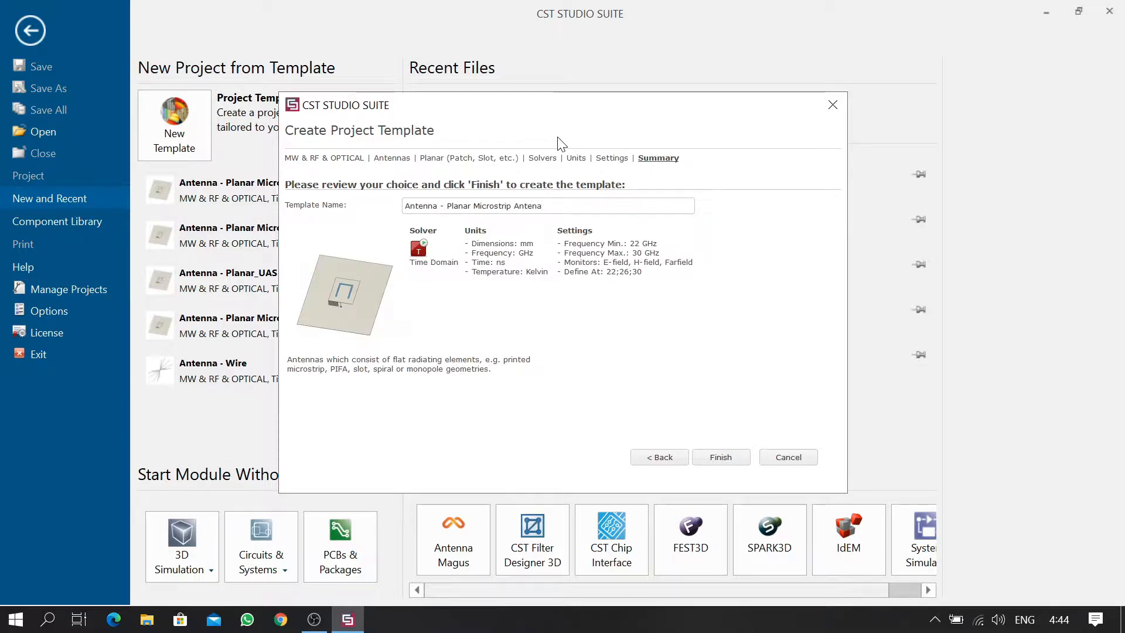
pyautogui.write(' RF-4')
pyautogui.click(719, 462)
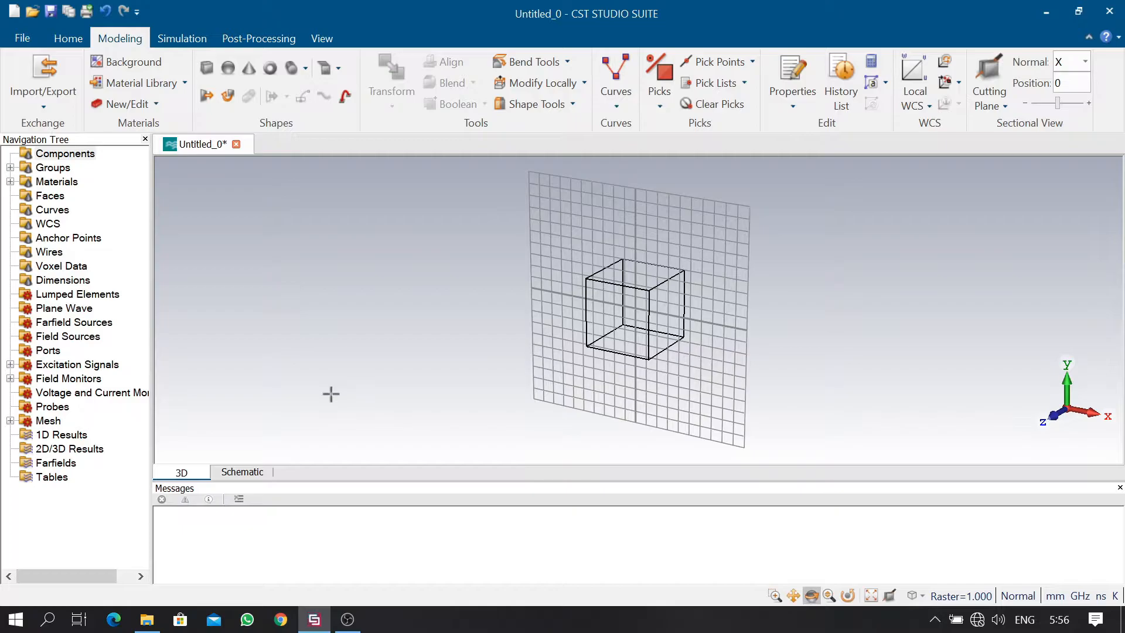
# Define the parameters Ls as 11.367 and Ws as 13.144, and enlarge the parameter list area
pyautogui.click(242, 472)
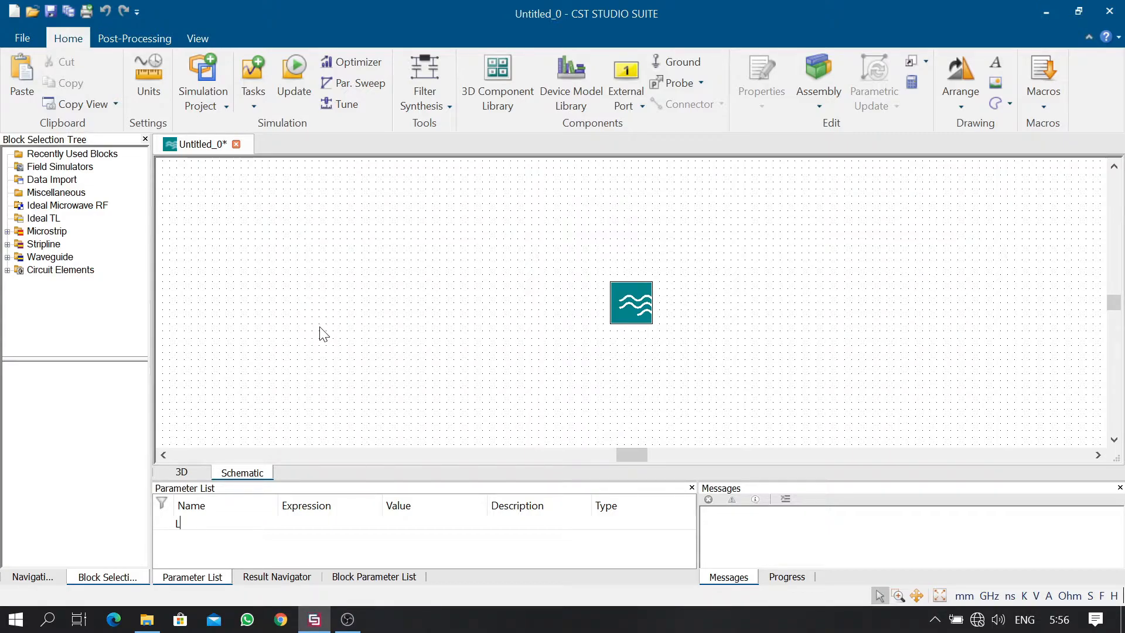
pyautogui.write('s')
pyautogui.press('Return')
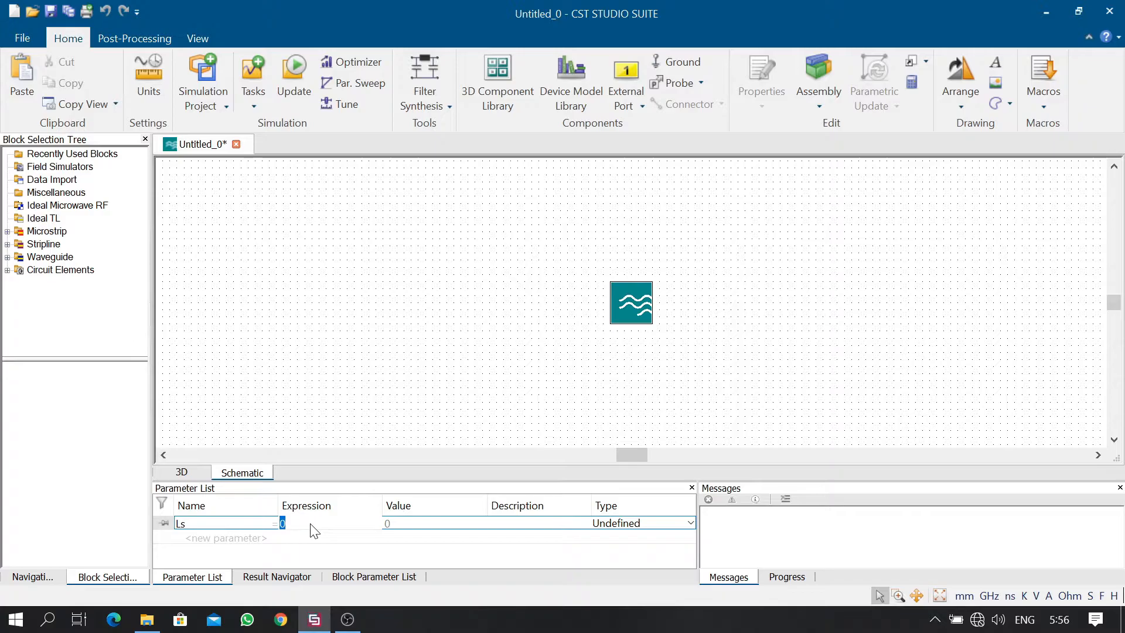
pyautogui.write('11.367')
pyautogui.click(202, 540)
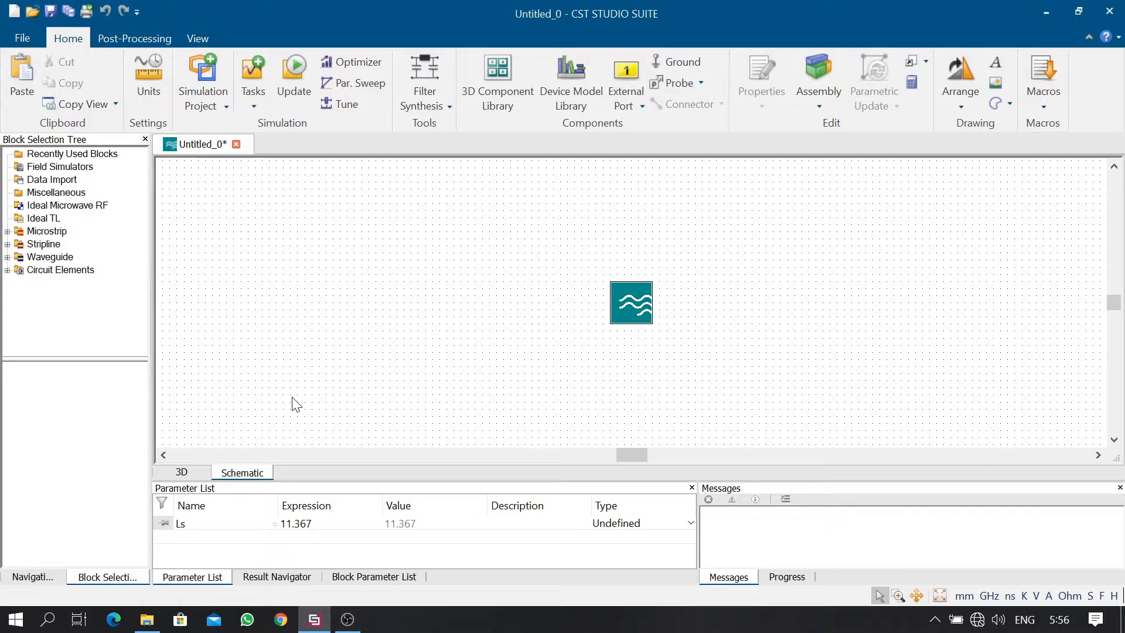
pyautogui.write('Ws')
pyautogui.press('Tab')
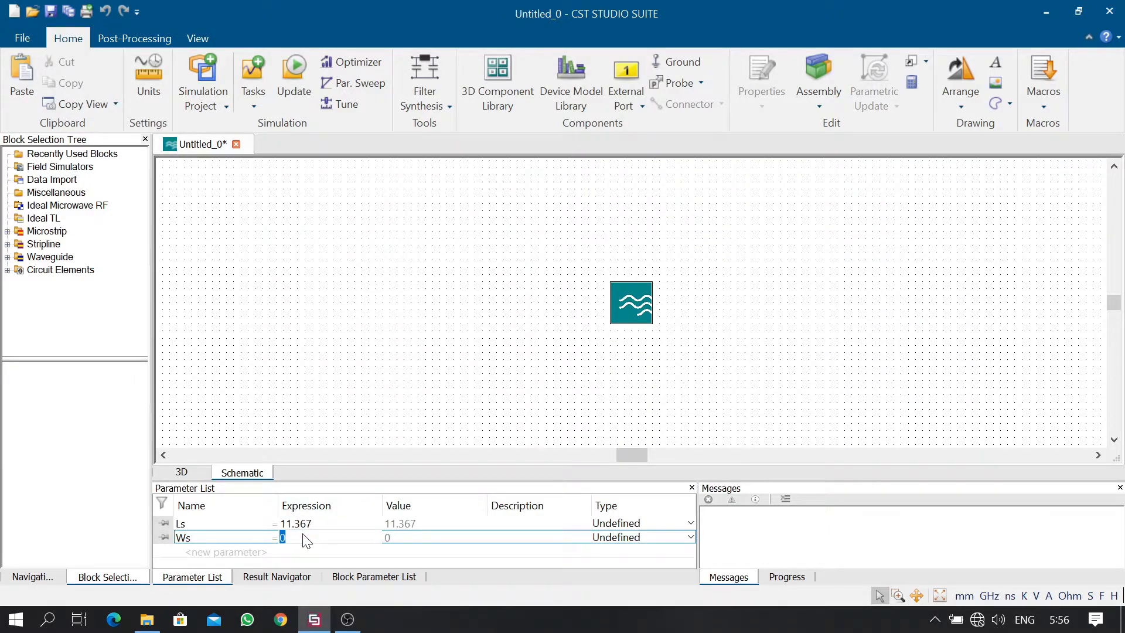
pyautogui.write('13.144')
pyautogui.moveTo(395, 479); pyautogui.dragTo(407, 311)
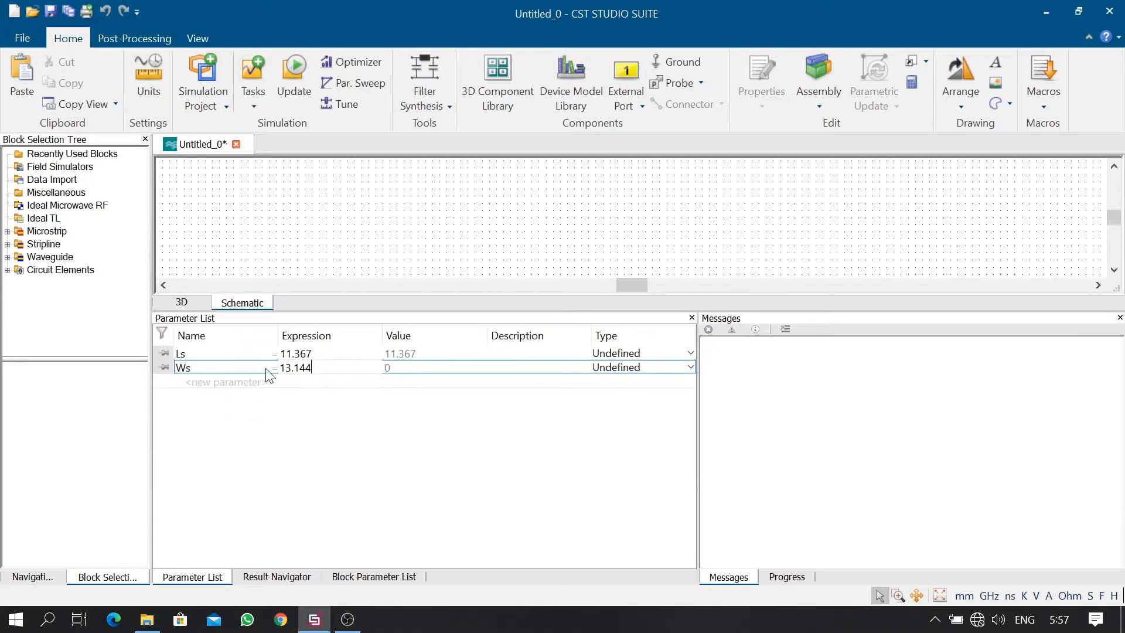
# Add the parameters Lp with the value 1.965 and Wp with the value 3.509
pyautogui.click(213, 382)
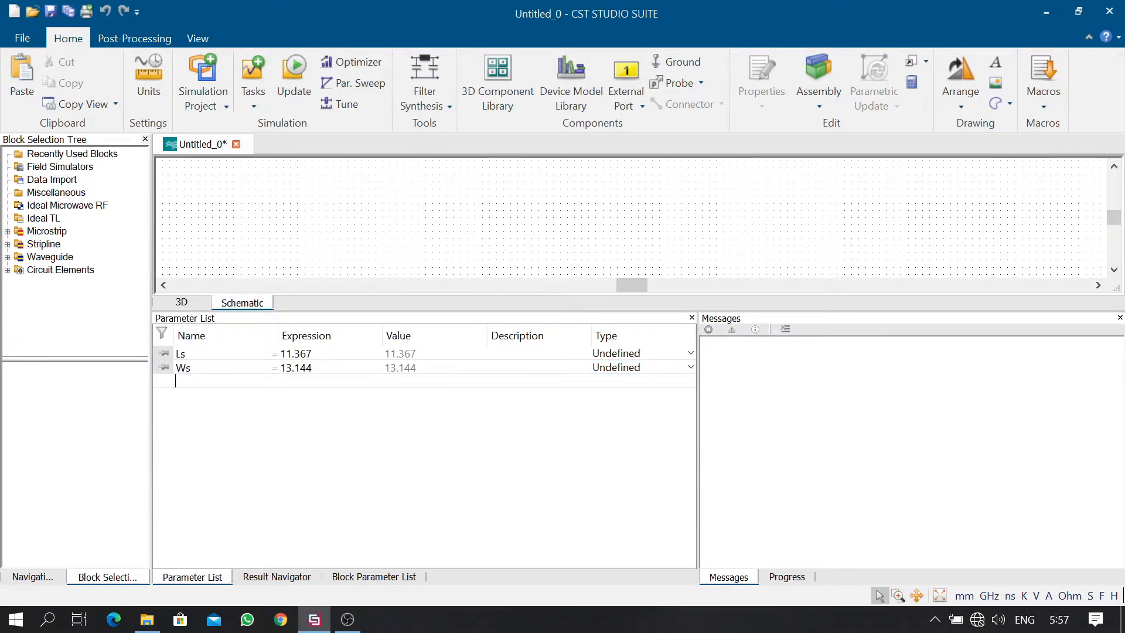
pyautogui.write('Lp')
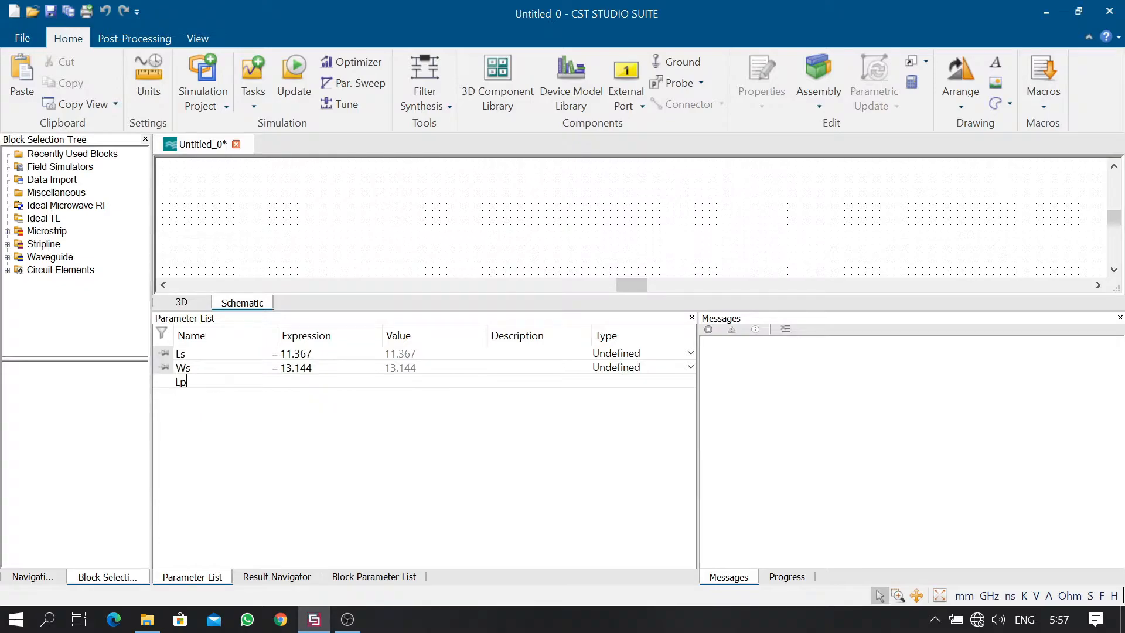
pyautogui.click(296, 381)
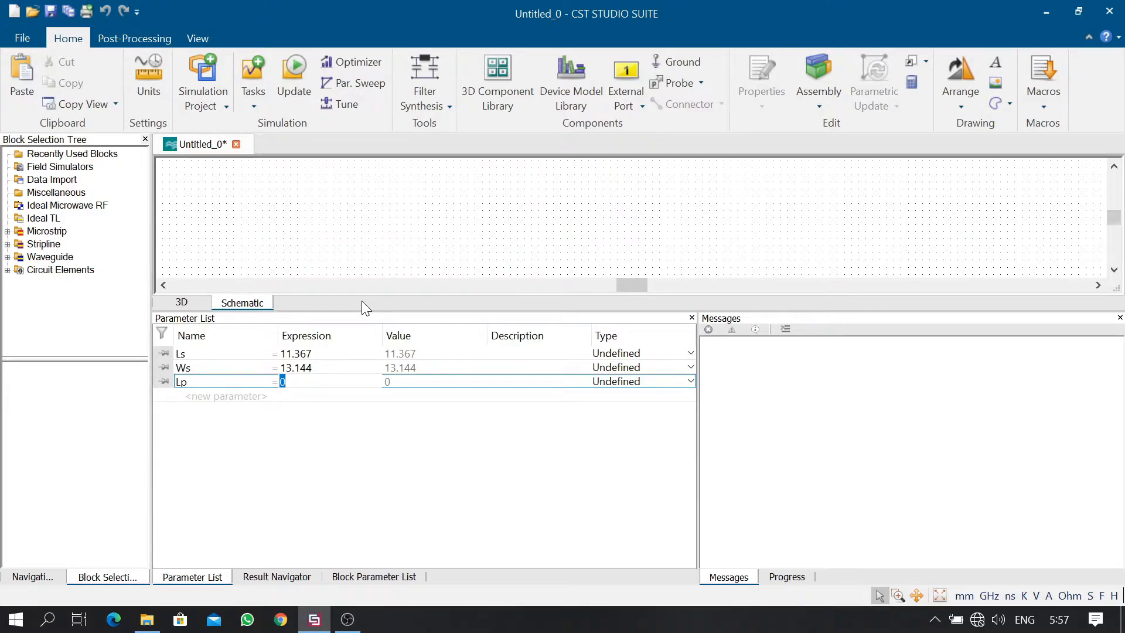
pyautogui.write('1.965')
pyautogui.click(221, 396)
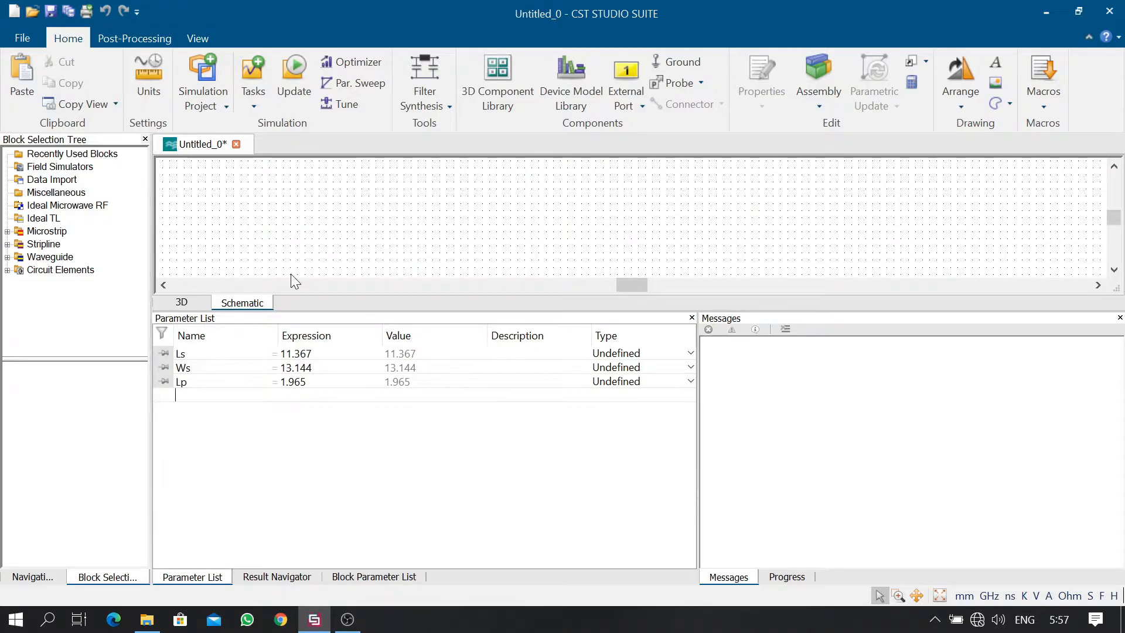
pyautogui.write('Wp')
pyautogui.click(307, 401)
pyautogui.write('3.509')
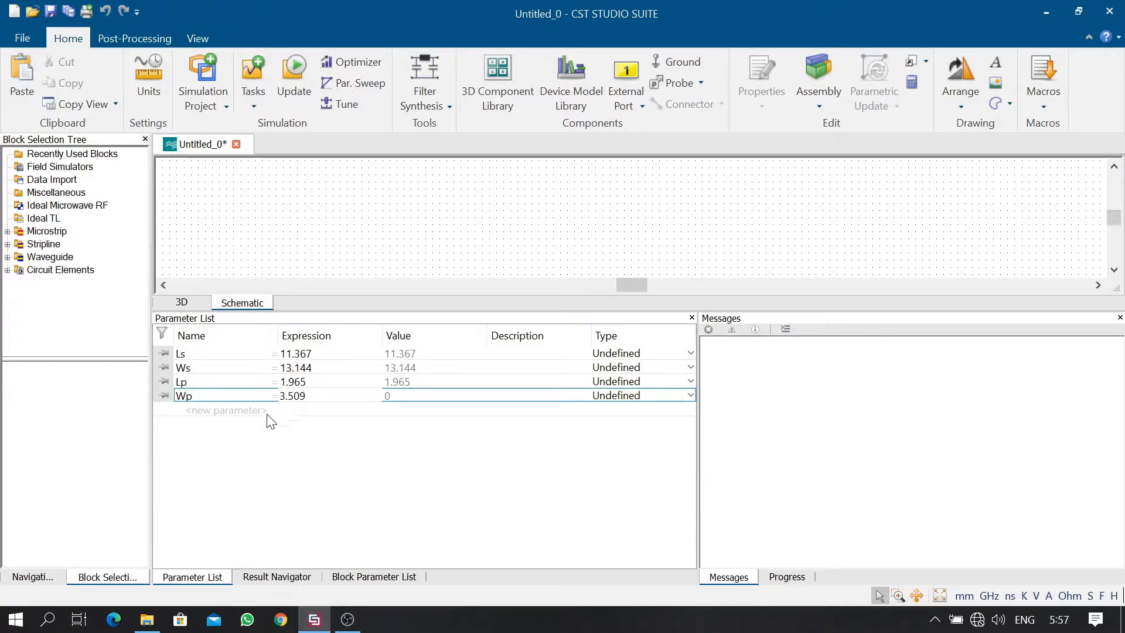
pyautogui.press('Return')
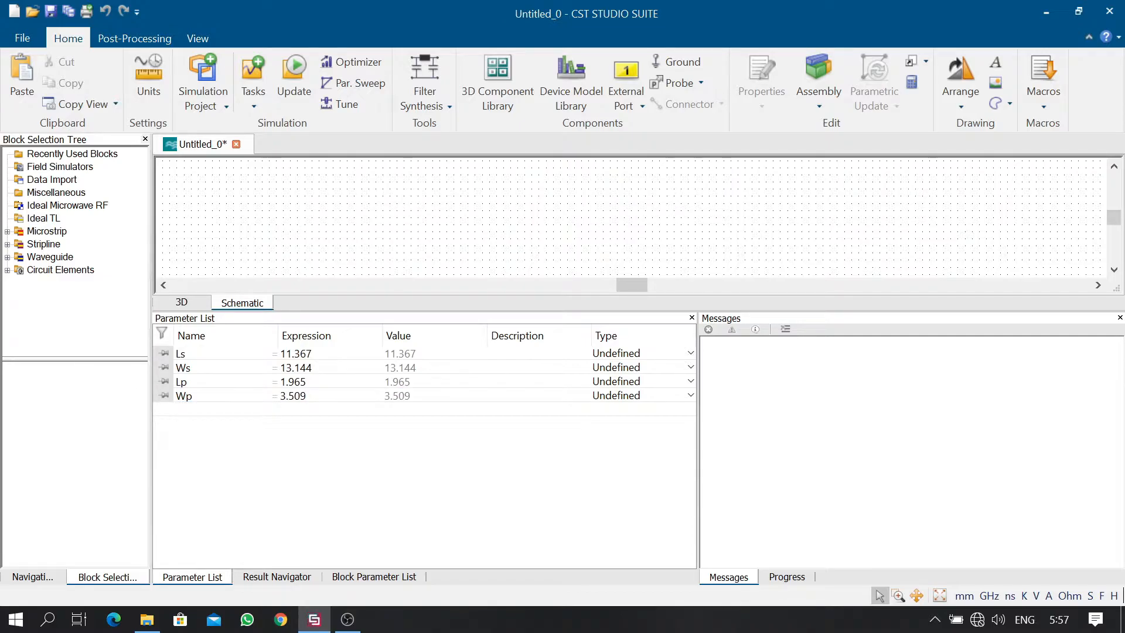
# Add the parameters Fi with the value 0.972 and Gpf with the value 0.022
pyautogui.write('Fi')
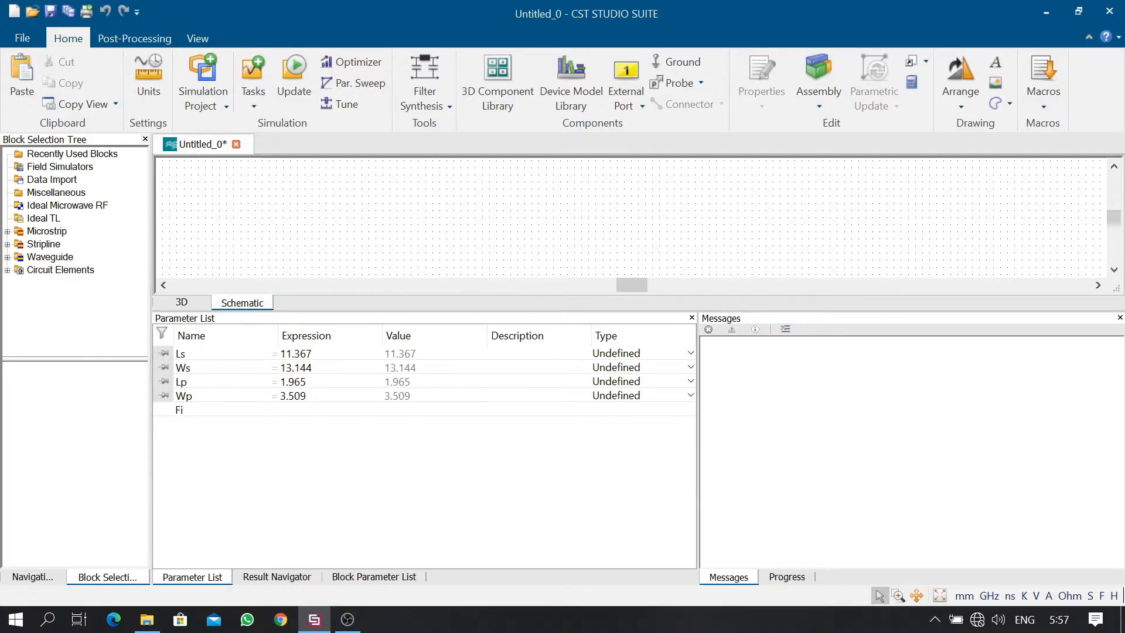
pyautogui.click(301, 412)
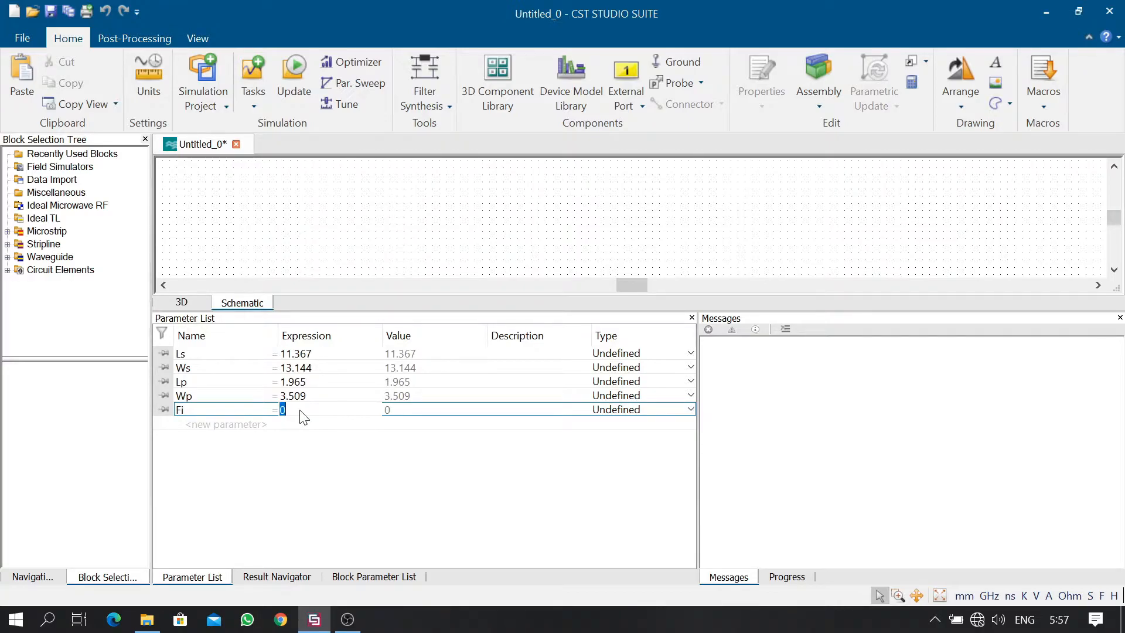
pyautogui.write('0.972')
pyautogui.click(231, 431)
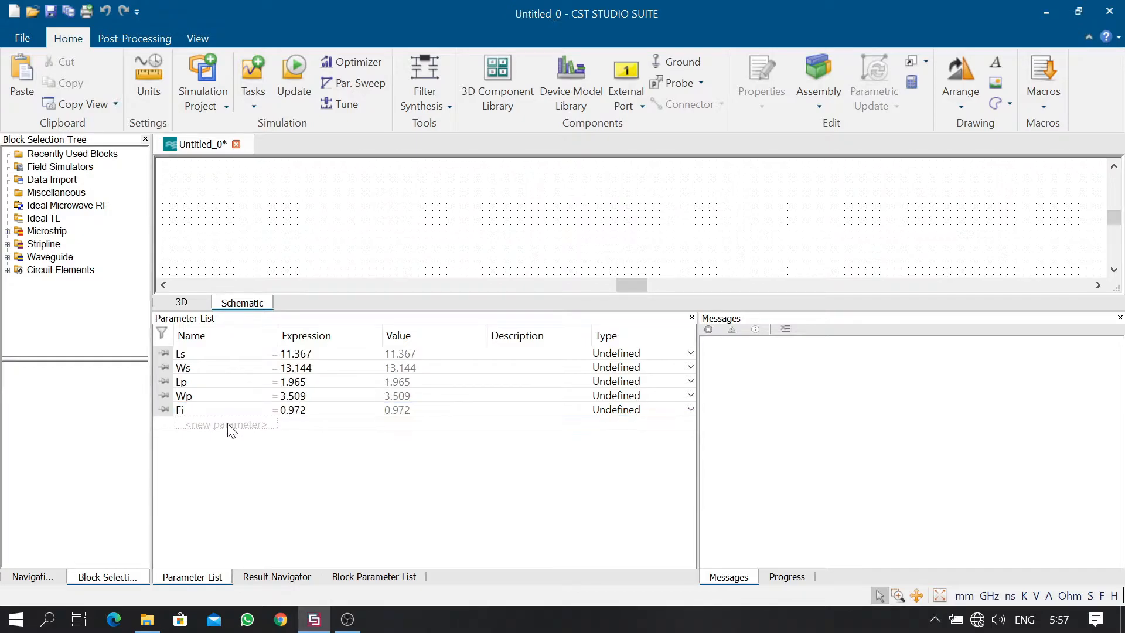
pyautogui.write('Gpf')
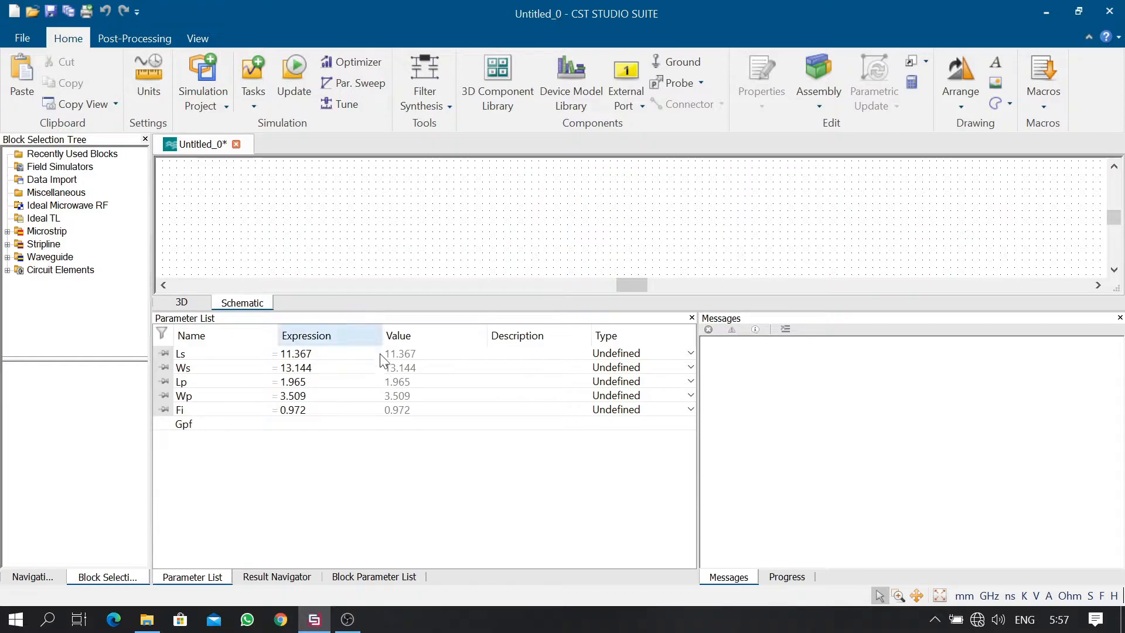
pyautogui.click(309, 424)
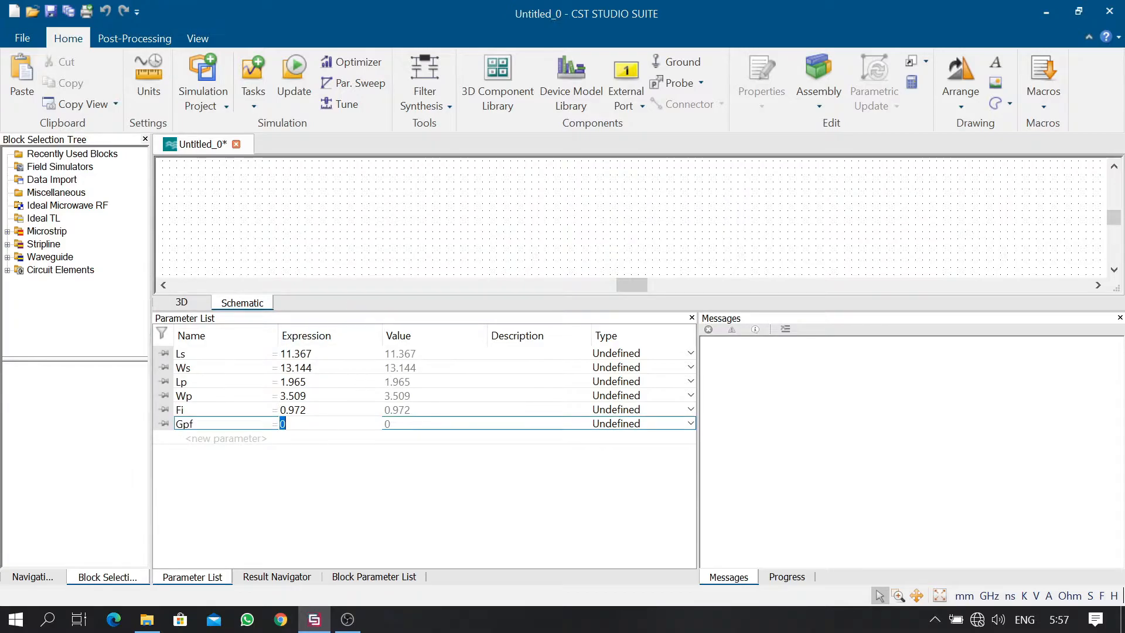
pyautogui.write('0.022')
# Add the parameters Lf with the value 4.8 and Wf with the value 1
pyautogui.click(234, 445)
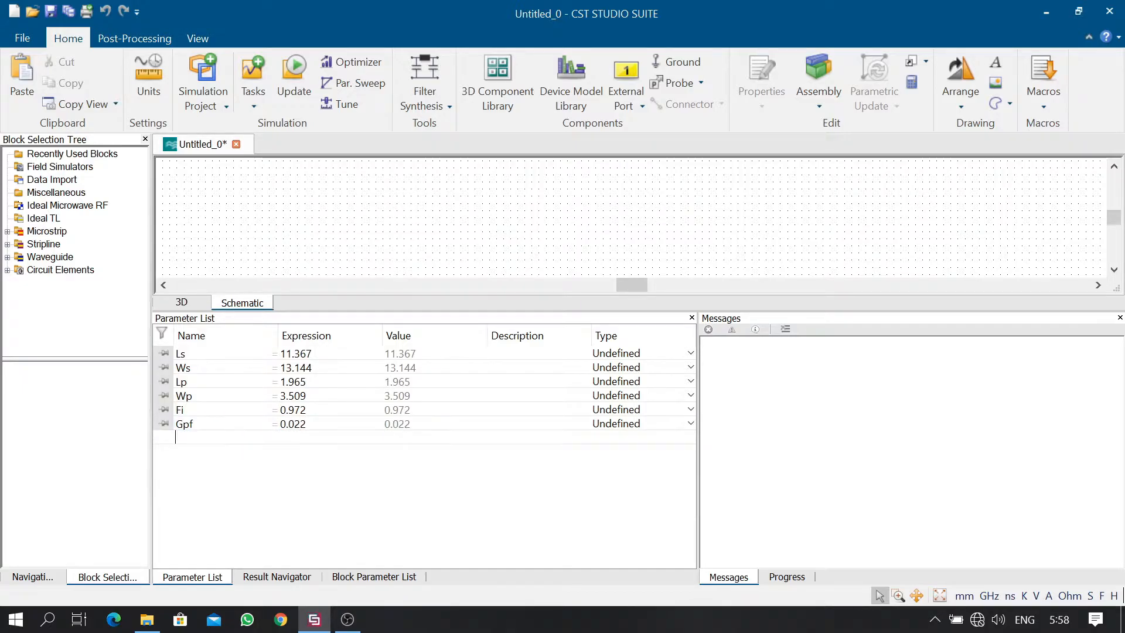
pyautogui.write('Lf')
pyautogui.press('Tab')
pyautogui.write('4.8')
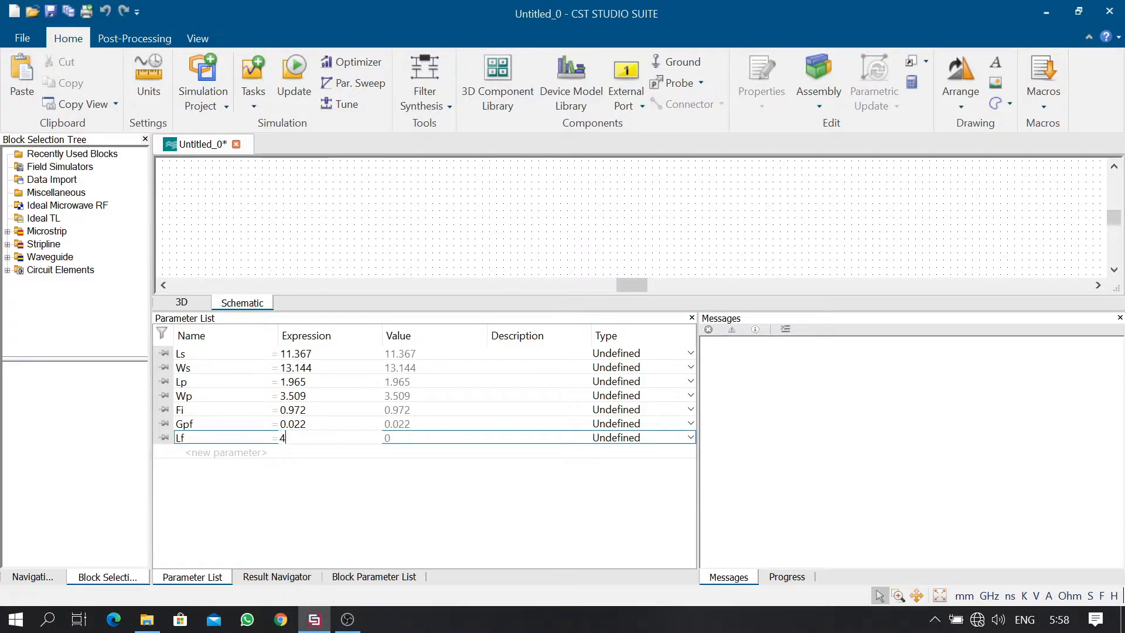
pyautogui.click(237, 456)
pyautogui.write('Wf')
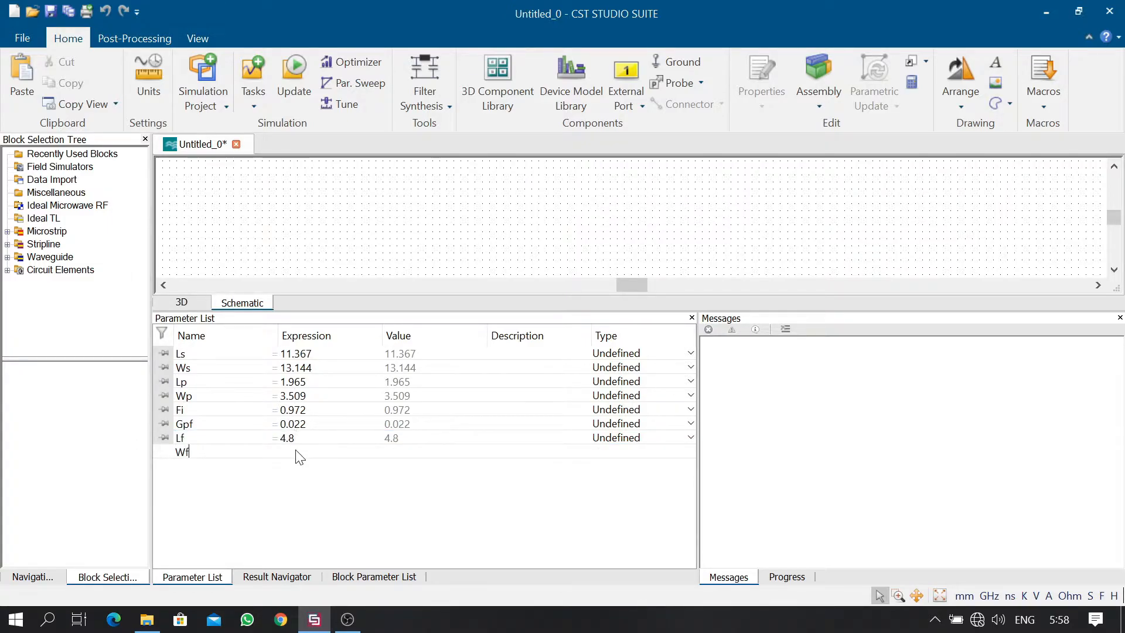
pyautogui.press('Tab')
pyautogui.write('1')
# Add the ground parameters Lg with the value 11.731 and Wg with the value 13.144
pyautogui.click(236, 469)
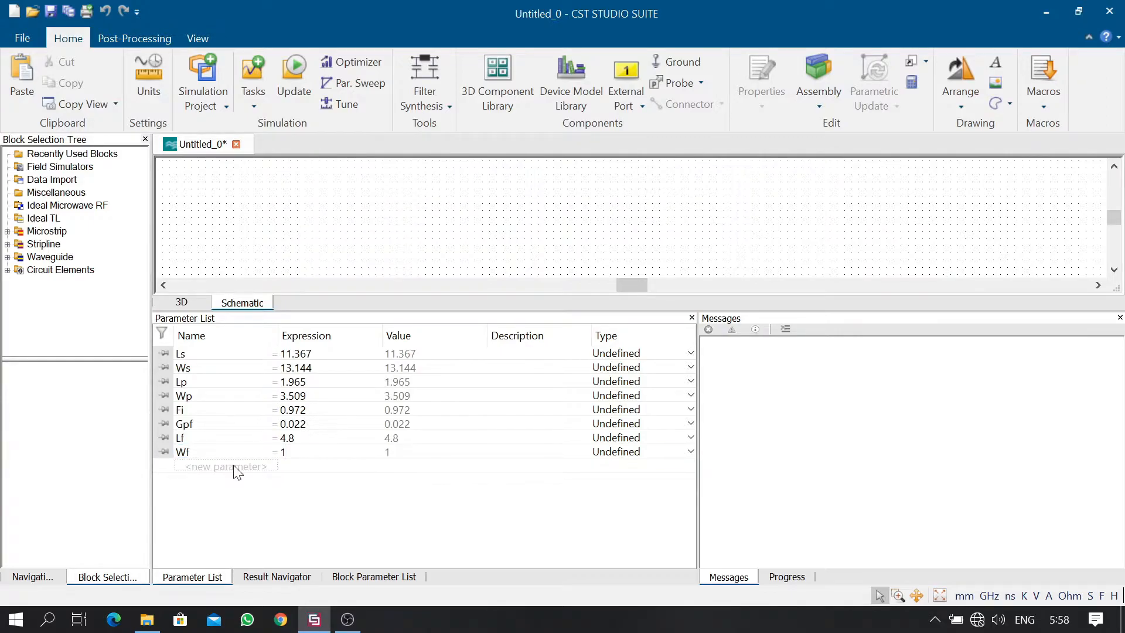
pyautogui.write('Lg')
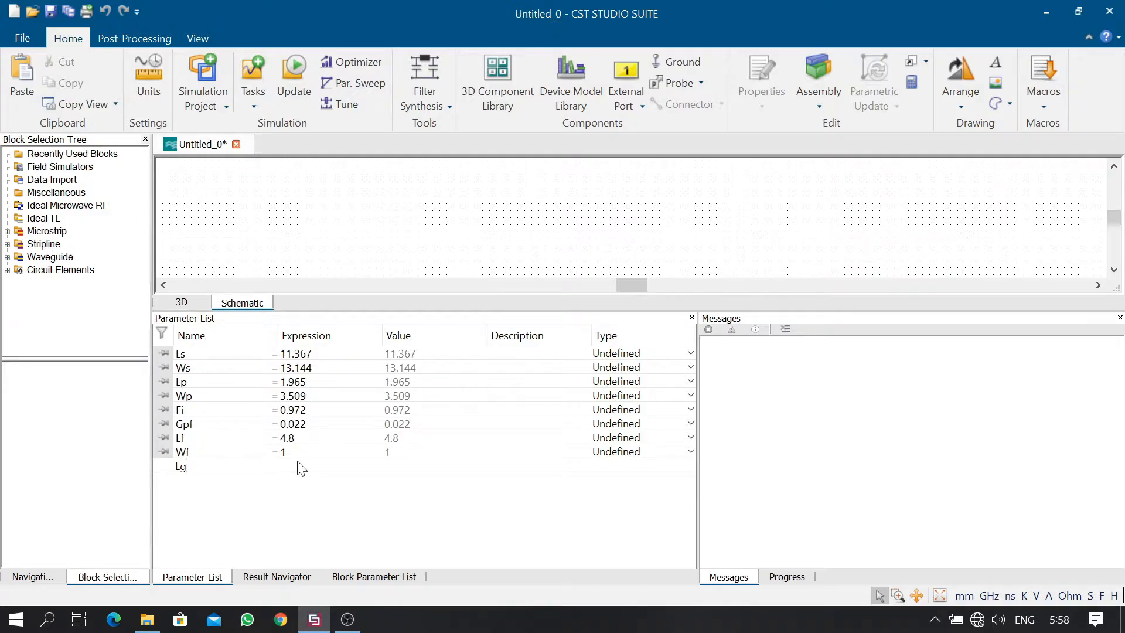
pyautogui.press('Tab')
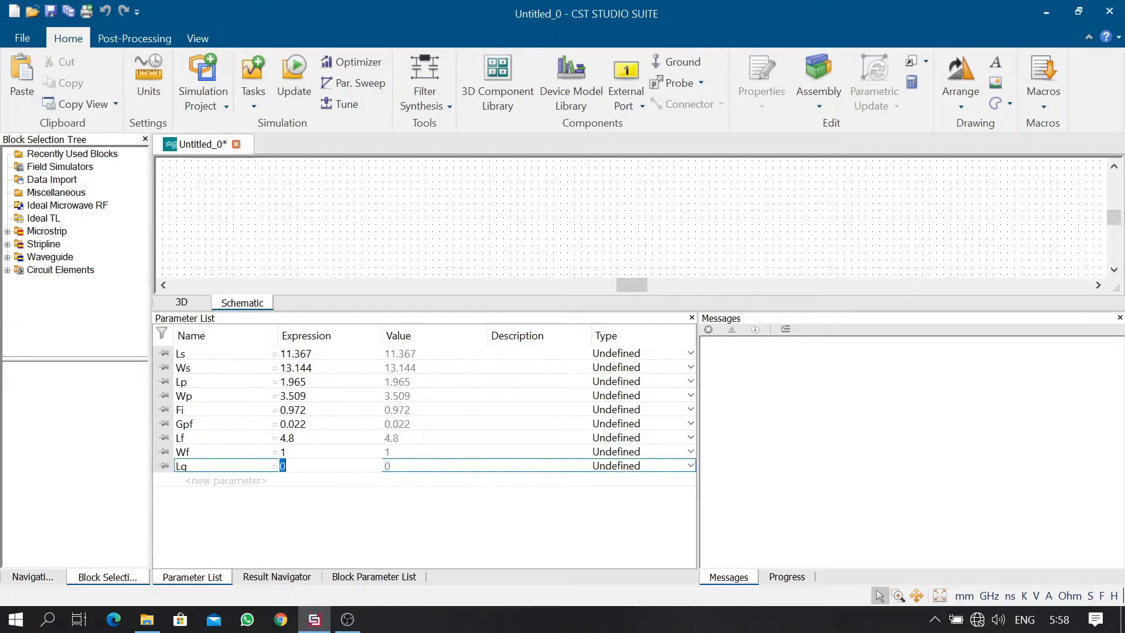
pyautogui.write('11.731')
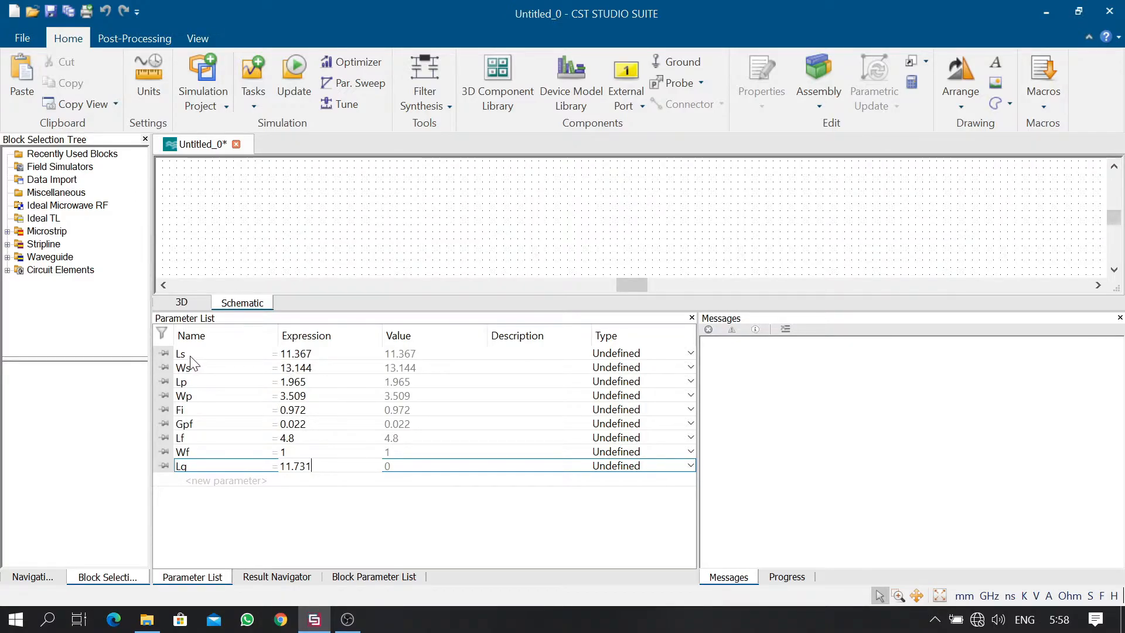
pyautogui.click(226, 481)
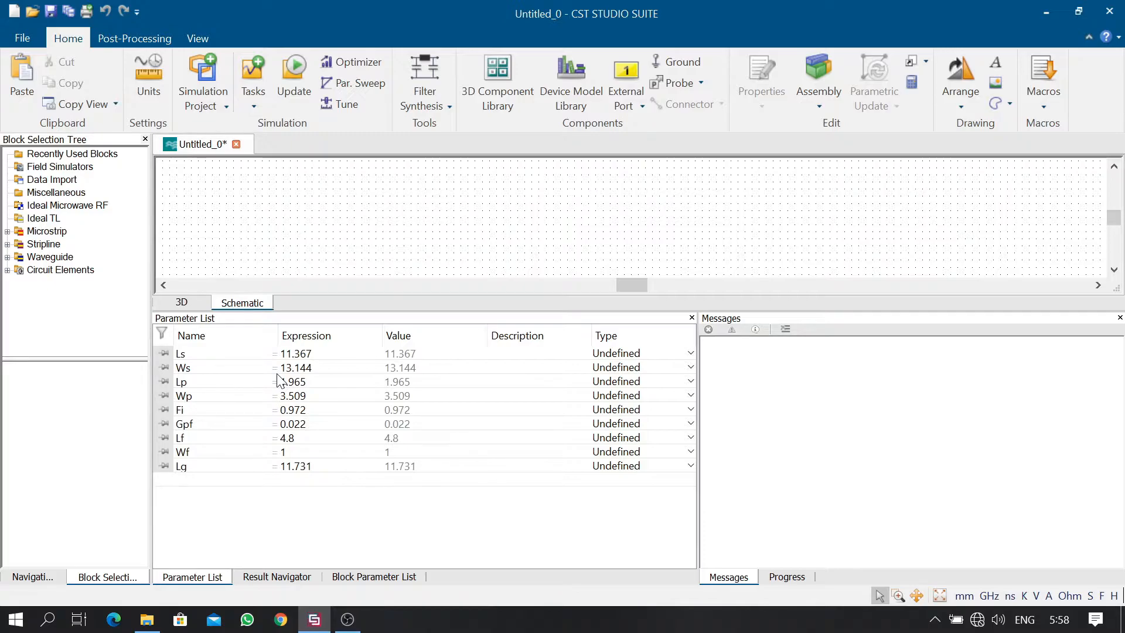
pyautogui.write('Wg')
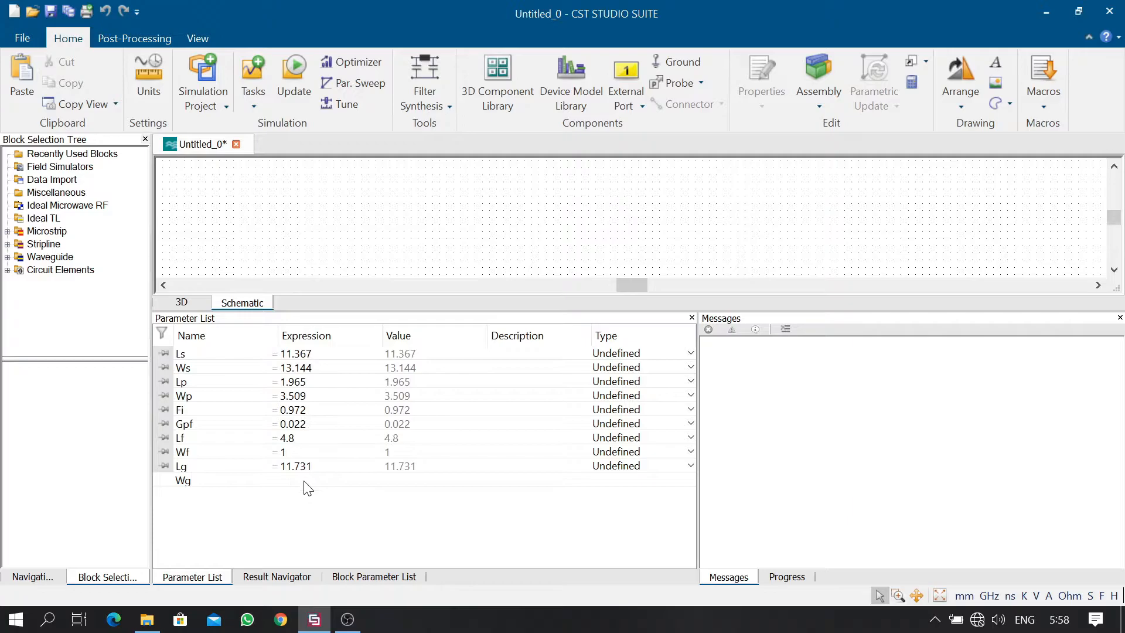
pyautogui.press('Return')
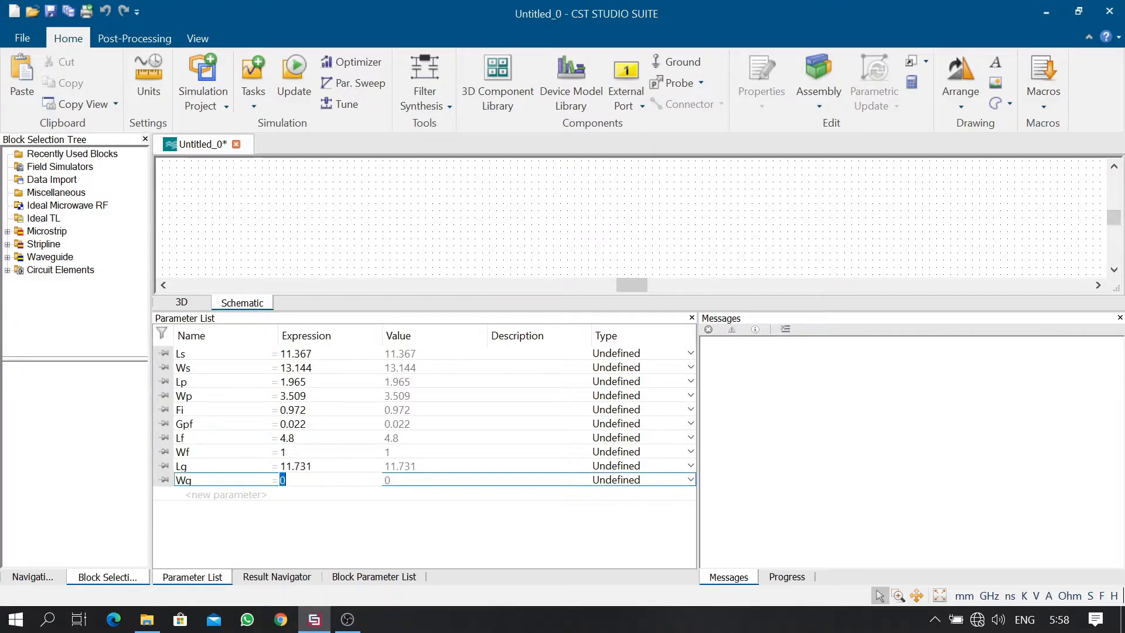
pyautogui.write('13.144')
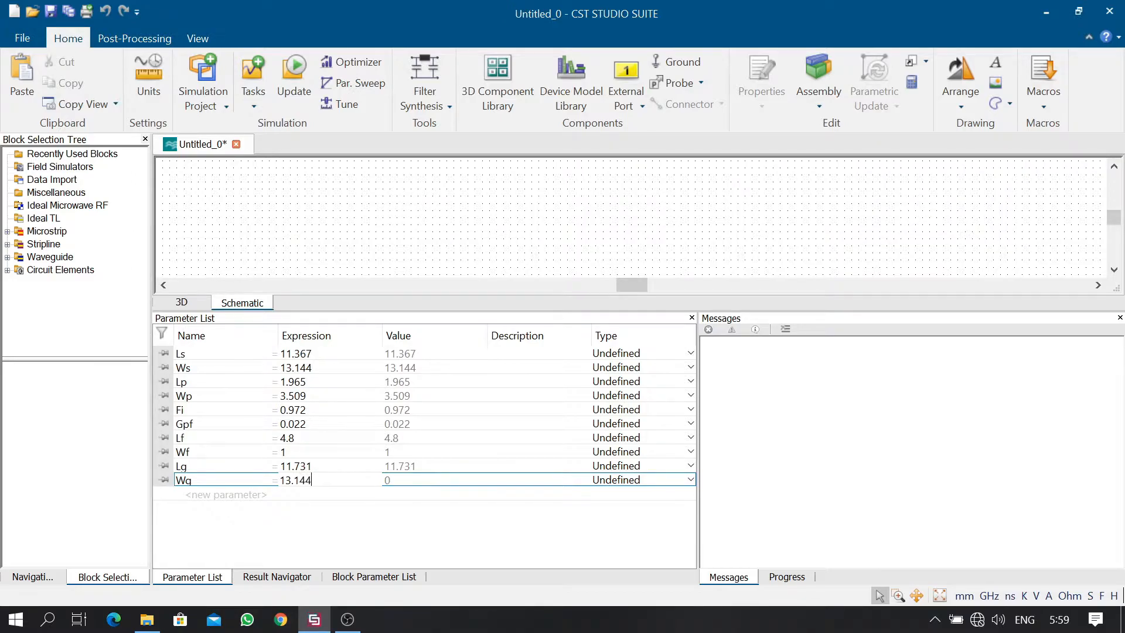
# Add the height parameters Hs with the value 1.6 and Hp with the value 0.035
pyautogui.click(191, 494)
pyautogui.write('Hs')
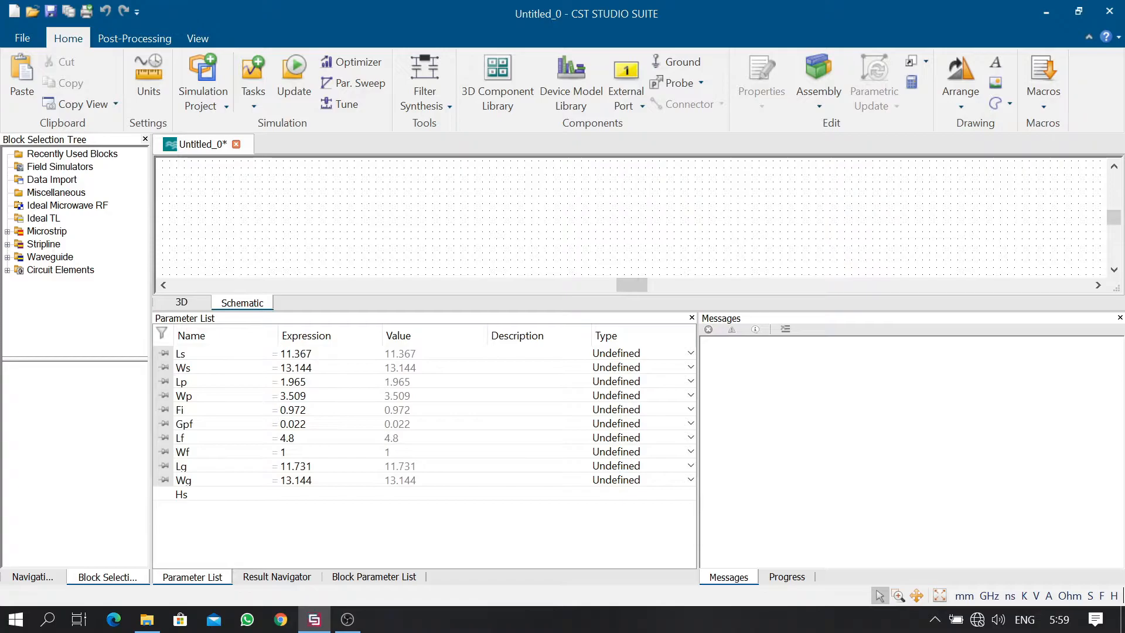
pyautogui.click(295, 495)
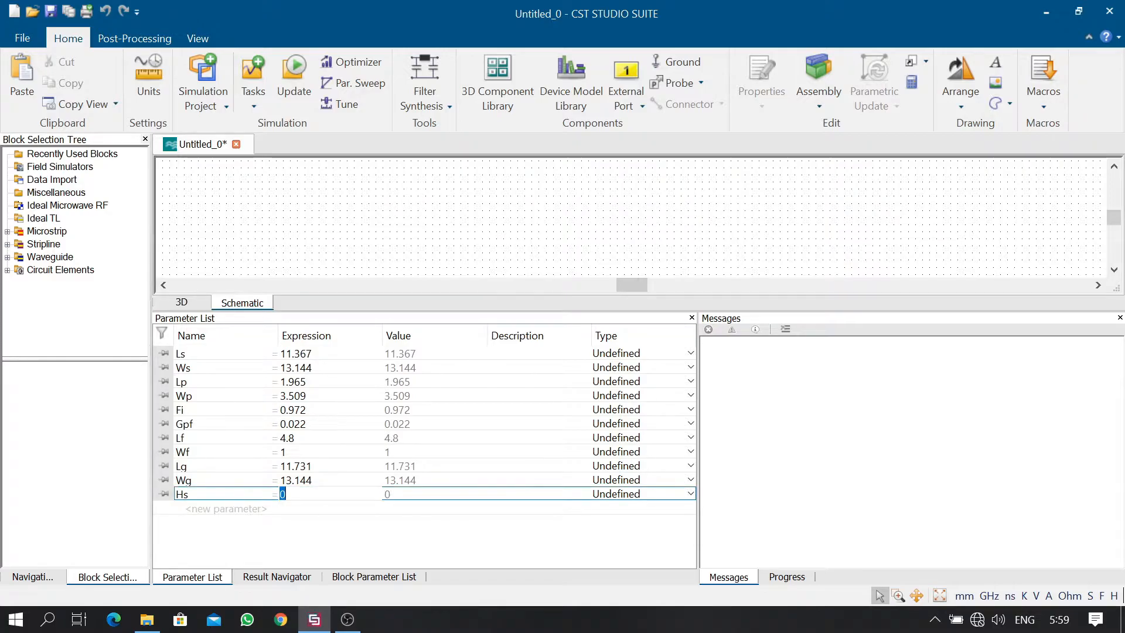
pyautogui.write('1.6')
pyautogui.click(256, 513)
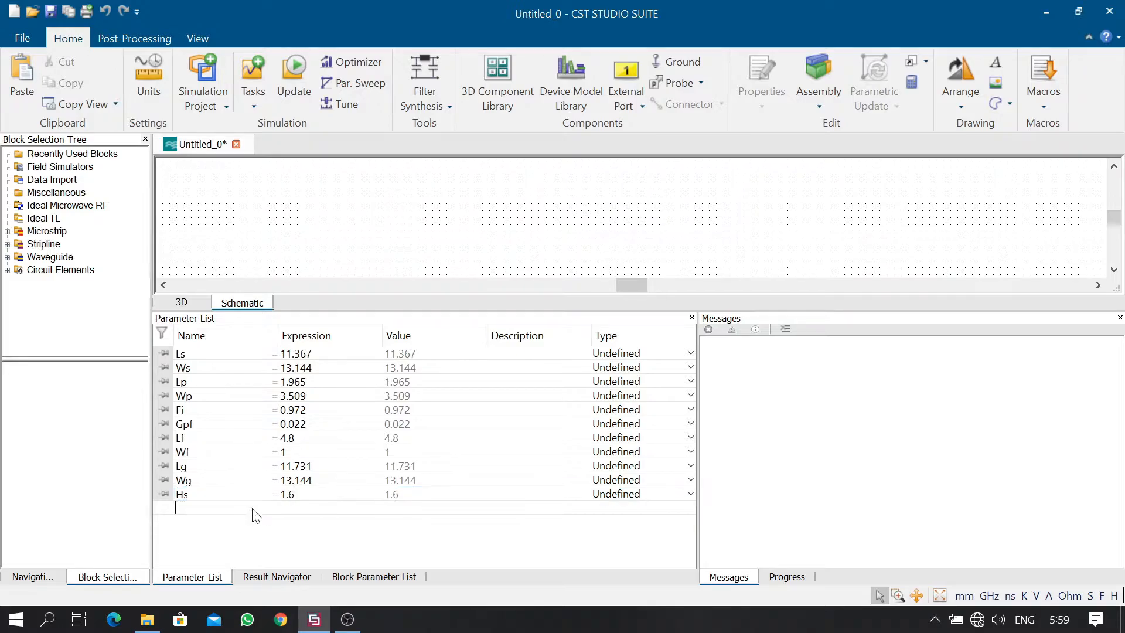
pyautogui.write('Hp')
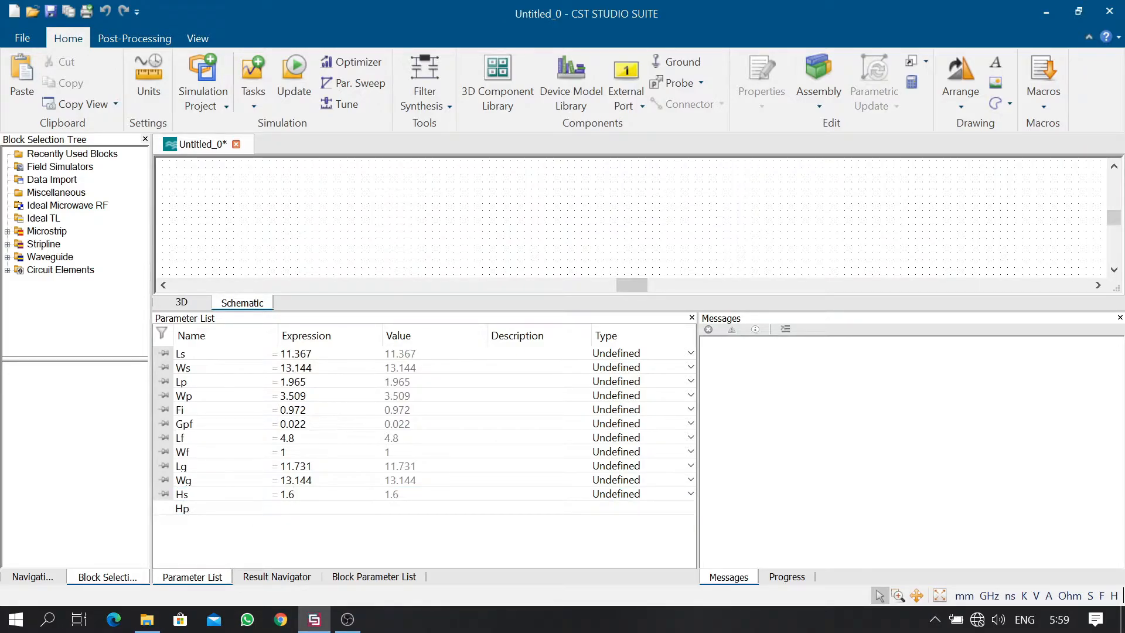
pyautogui.press('Return')
pyautogui.write('0.035')
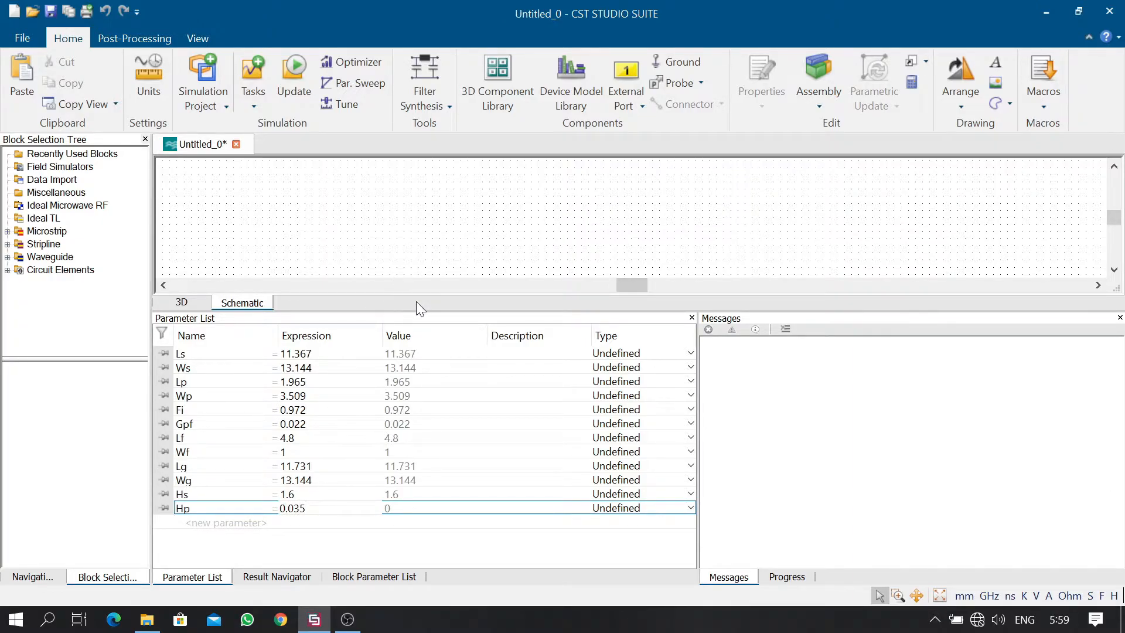
pyautogui.press('Return')
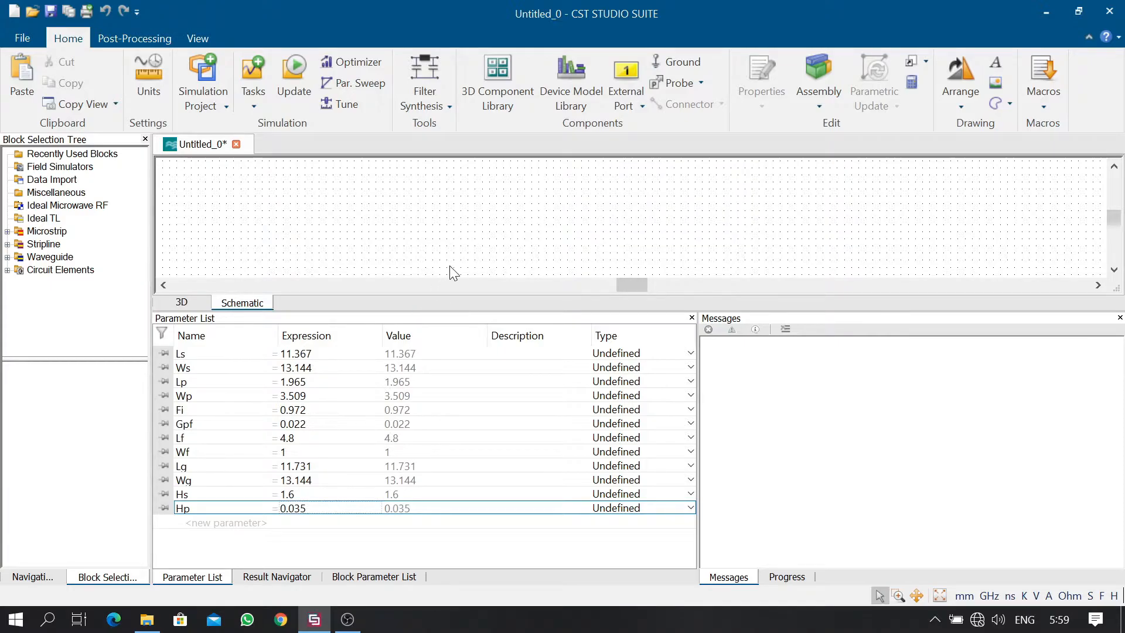
# Switch to an enlarged 3D model view and start defining a new brick named Ground
pyautogui.moveTo(484, 309); pyautogui.dragTo(477, 483)
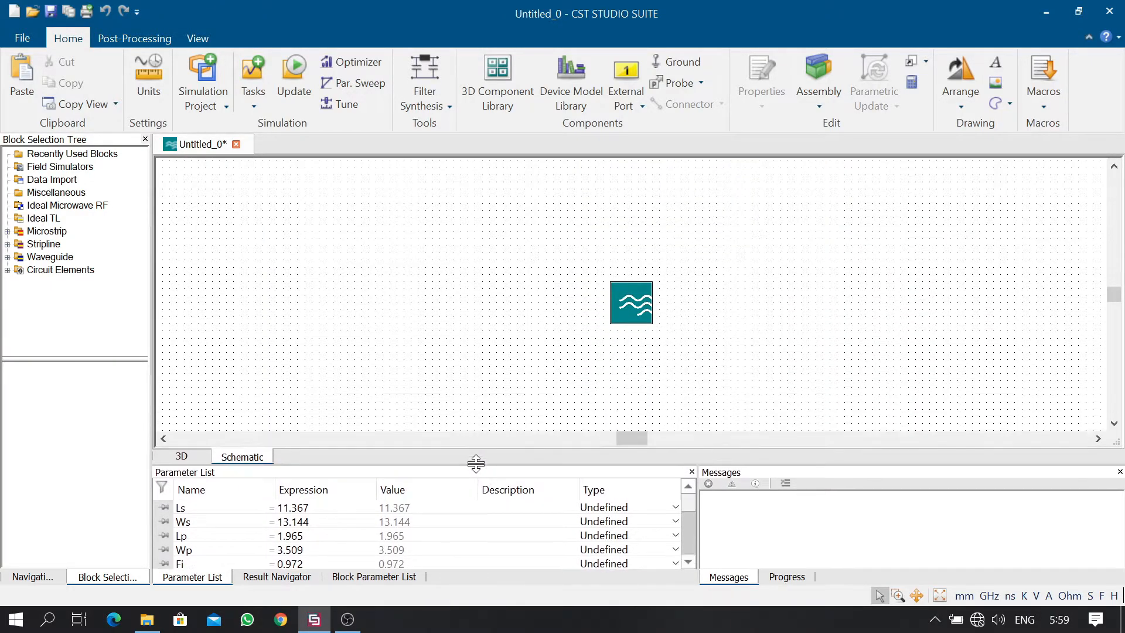
pyautogui.click(182, 456)
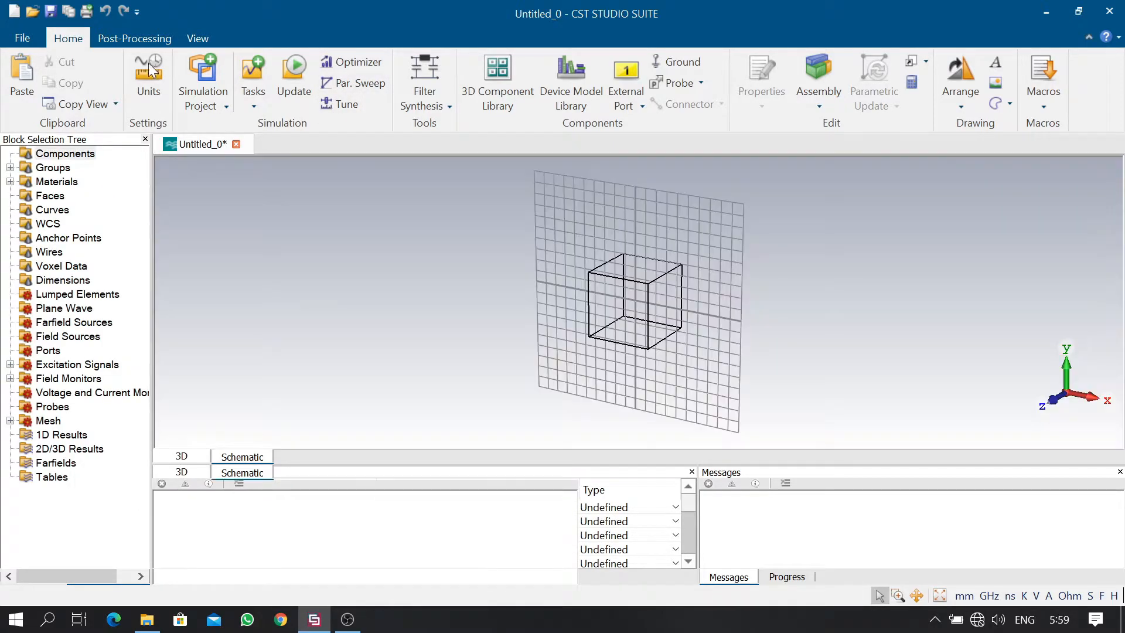
pyautogui.click(132, 46)
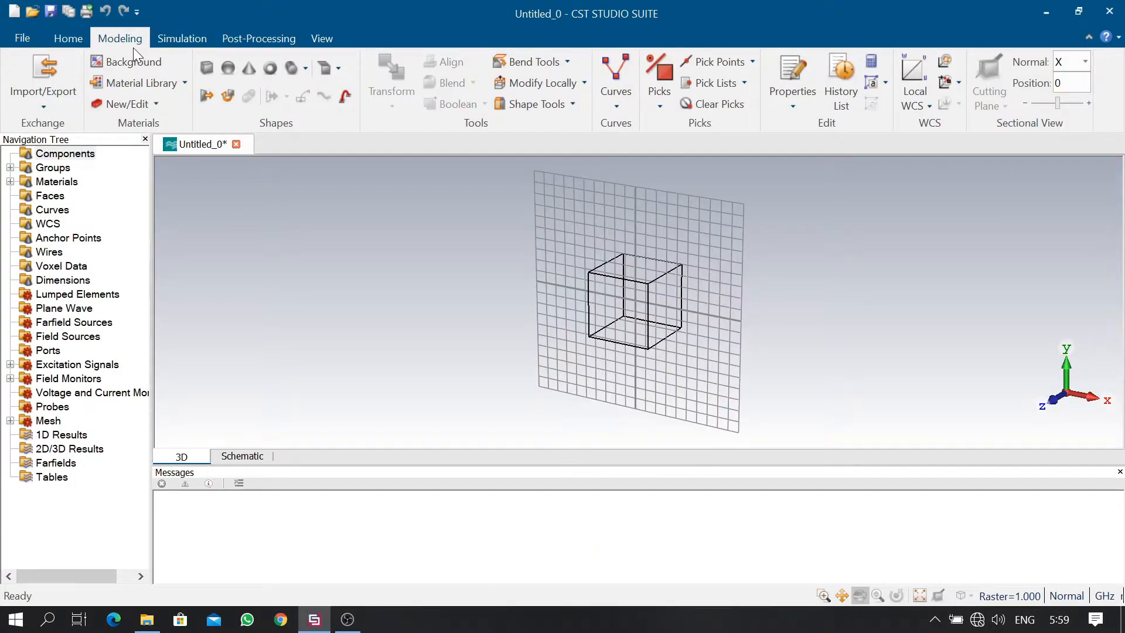
pyautogui.click(210, 70)
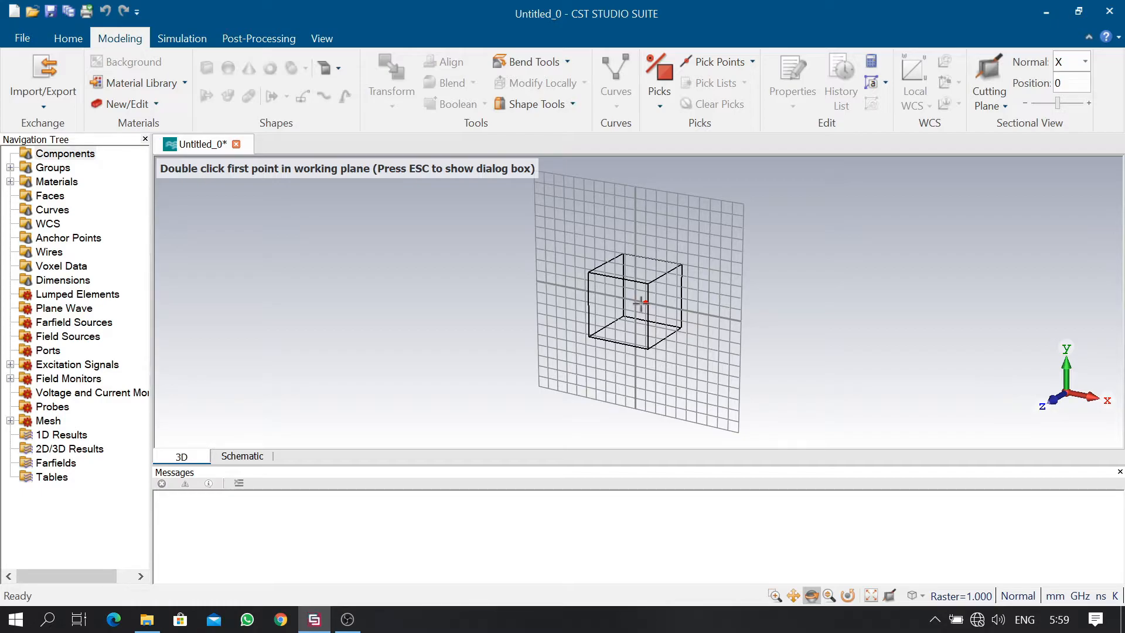
pyautogui.press('Escape')
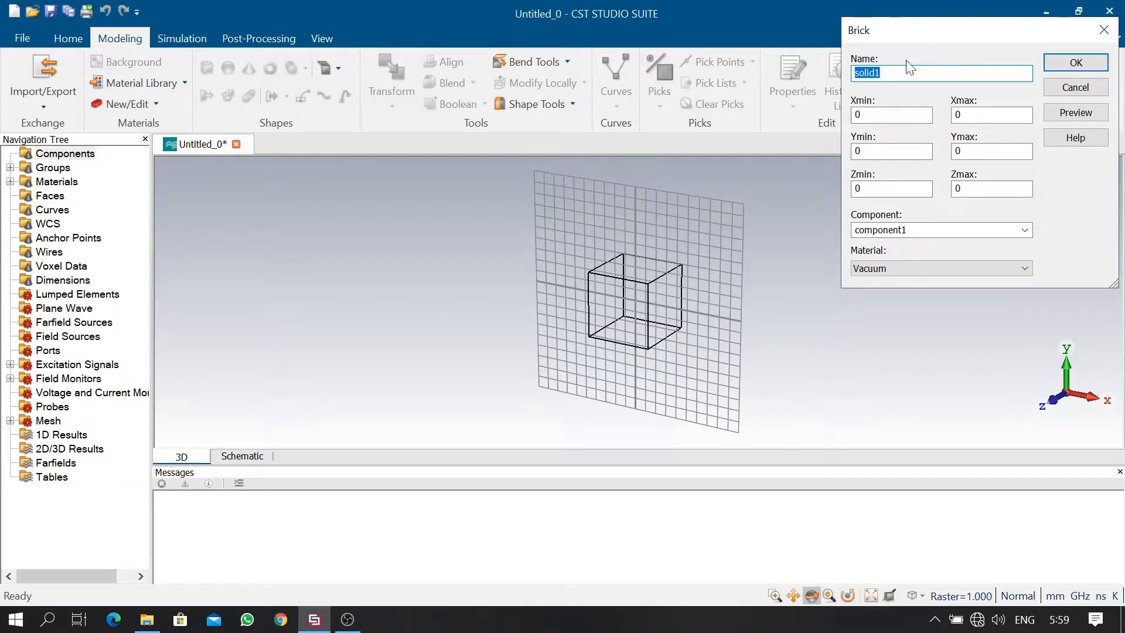
pyautogui.moveTo(921, 32); pyautogui.dragTo(861, 128)
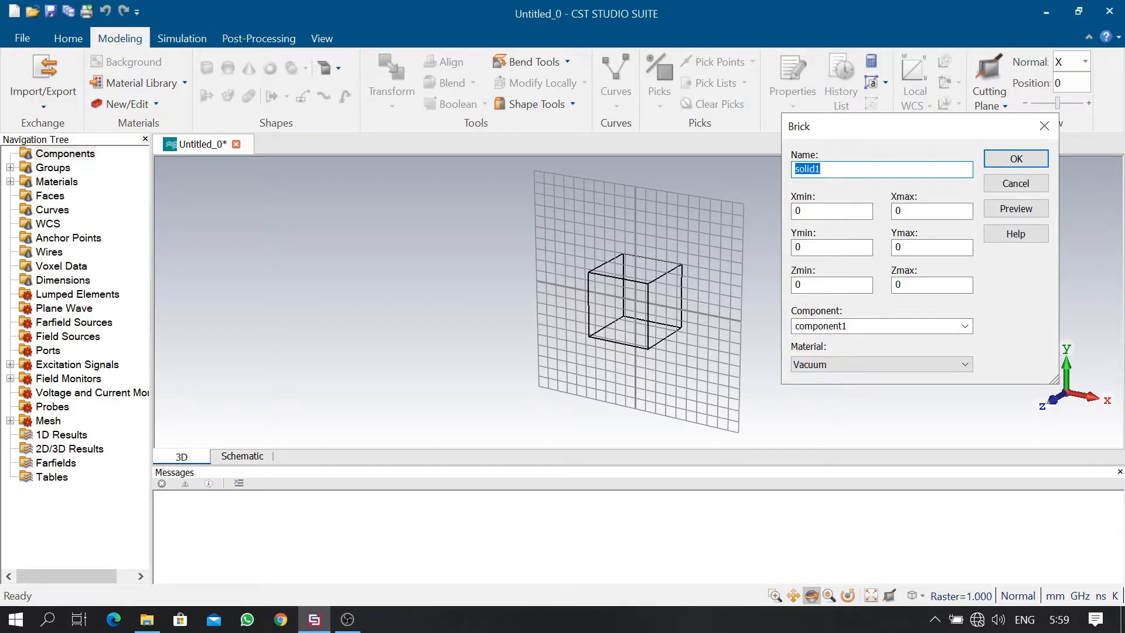
pyautogui.write('Ground')
pyautogui.press('Tab')
pyautogui.press('Tab')
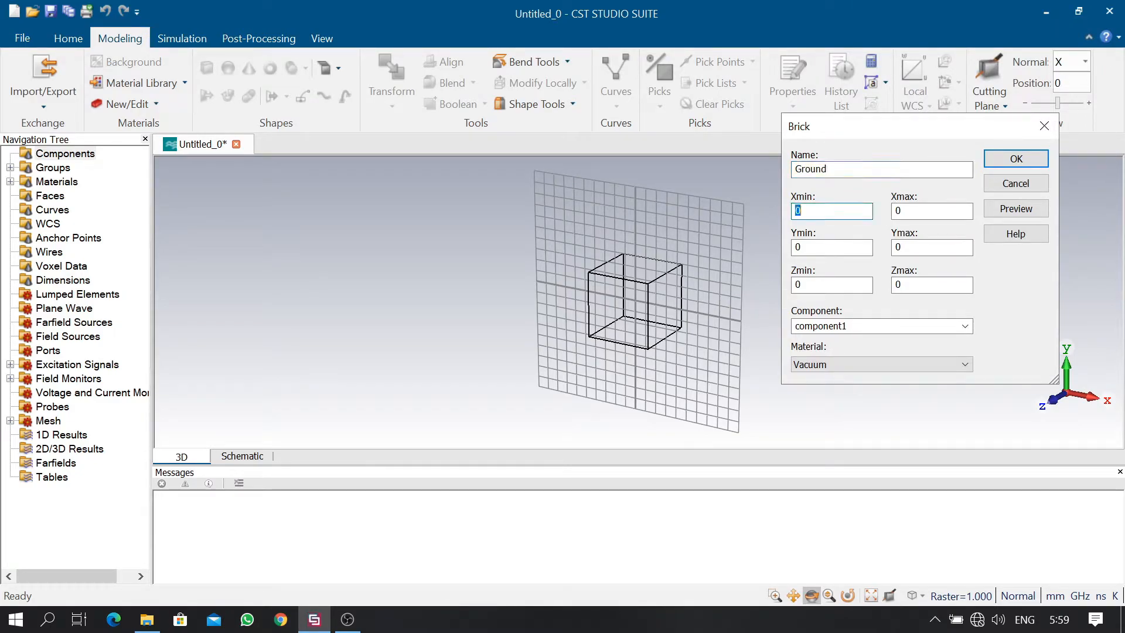
# Set the Ground brick's X range from -Wg to Wg and its Y range from -Lg to Lg
pyautogui.write('-Wg')
pyautogui.press('Tab')
pyautogui.write('Wg')
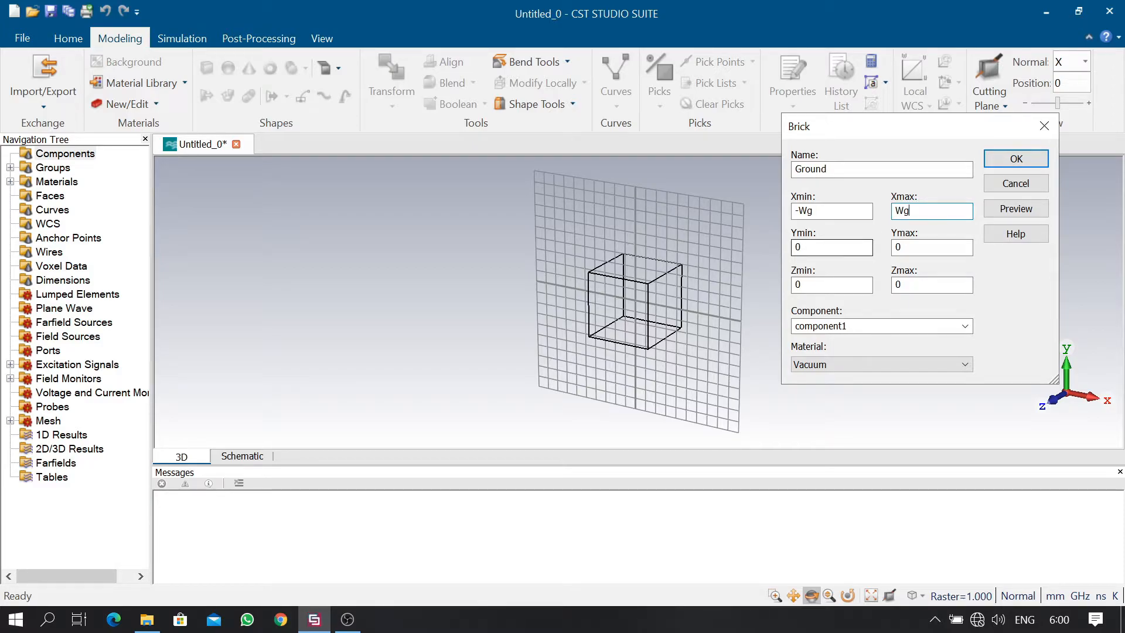
pyautogui.press('Tab')
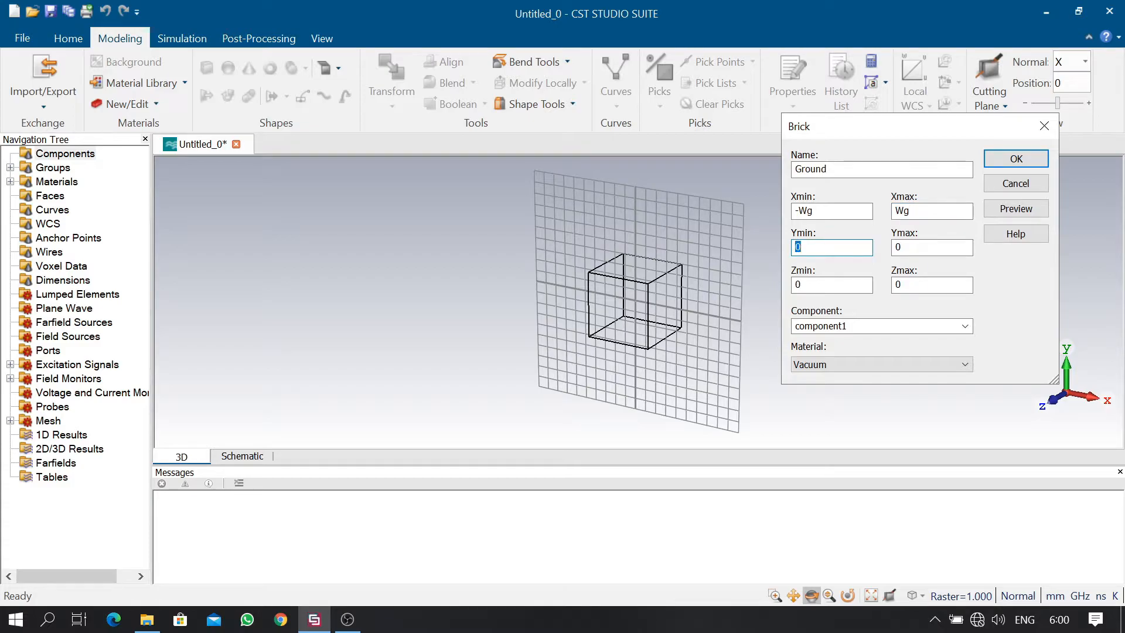
pyautogui.write('-Lg')
pyautogui.press('Tab')
pyautogui.write('Lg')
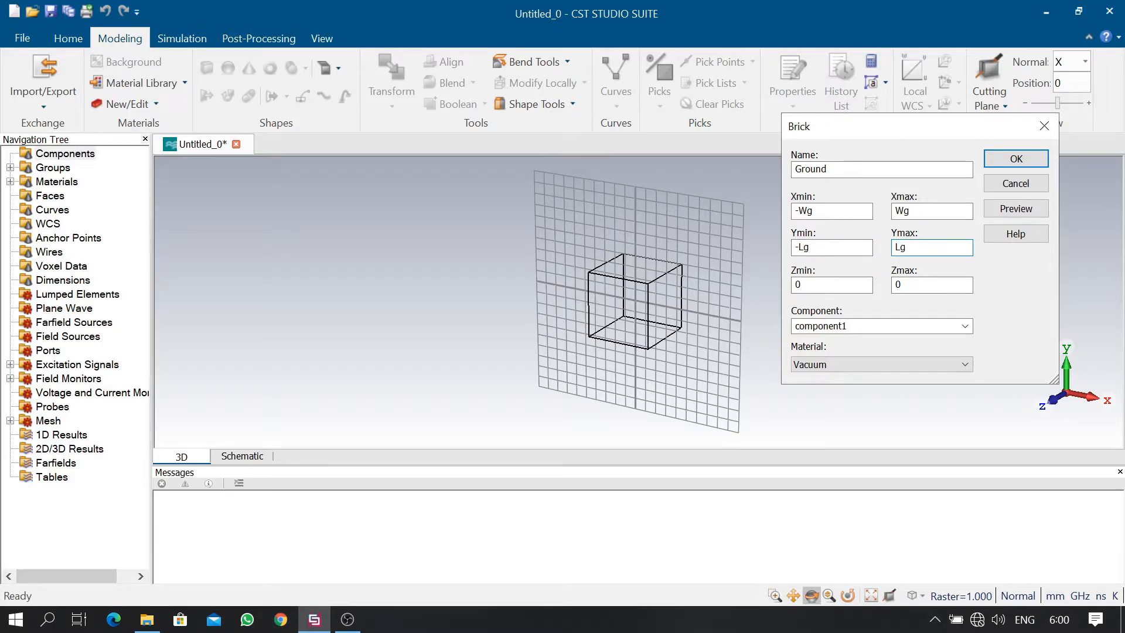
pyautogui.click(341, 625)
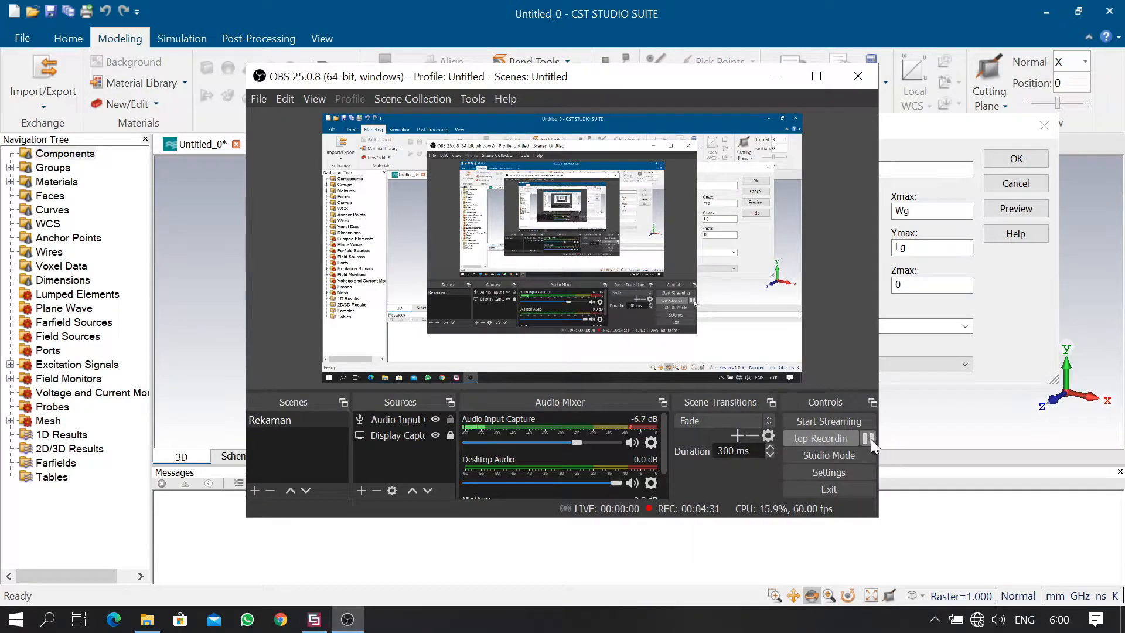
pyautogui.click(776, 78)
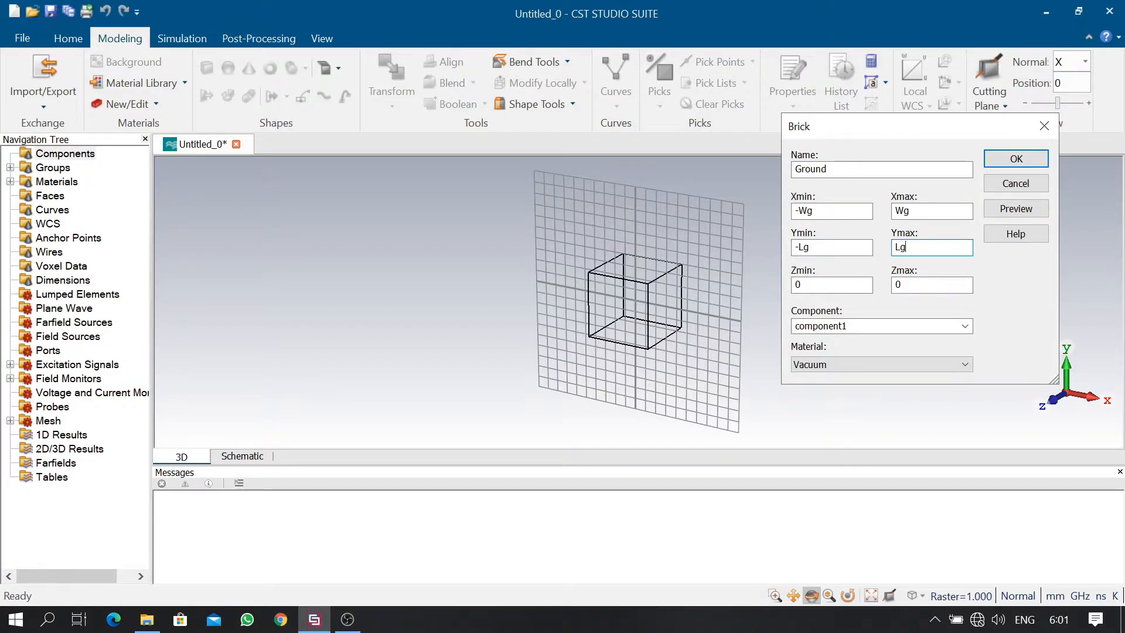
# Set the Ground brick's Z range from 0 to 0.035
pyautogui.press('Tab')
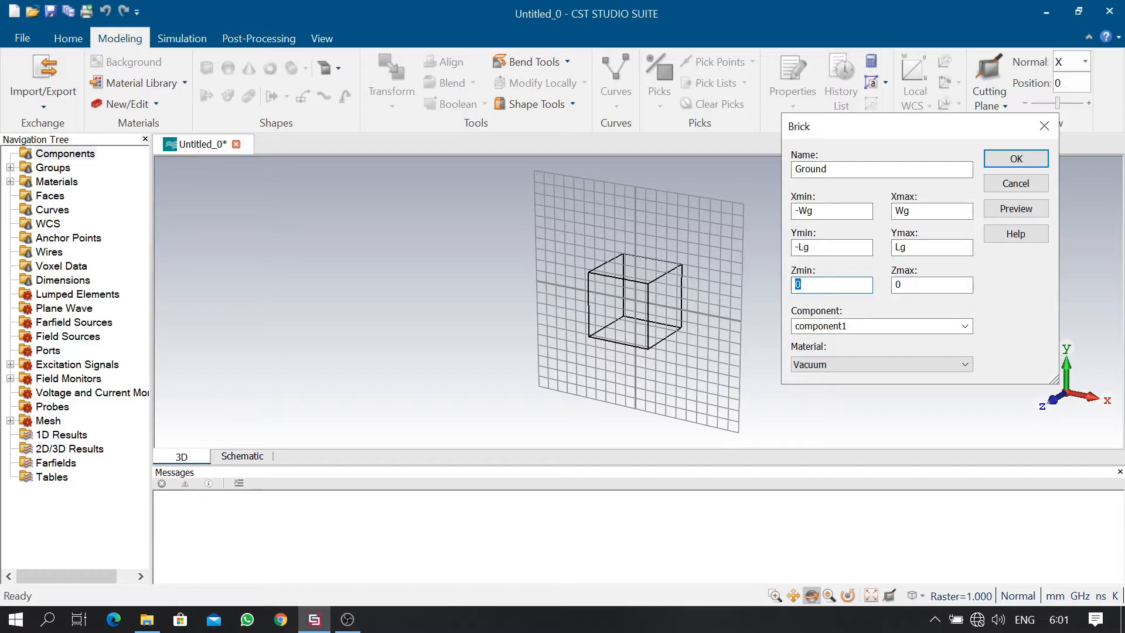
pyautogui.write('0')
pyautogui.press('Tab')
pyautogui.write('0')
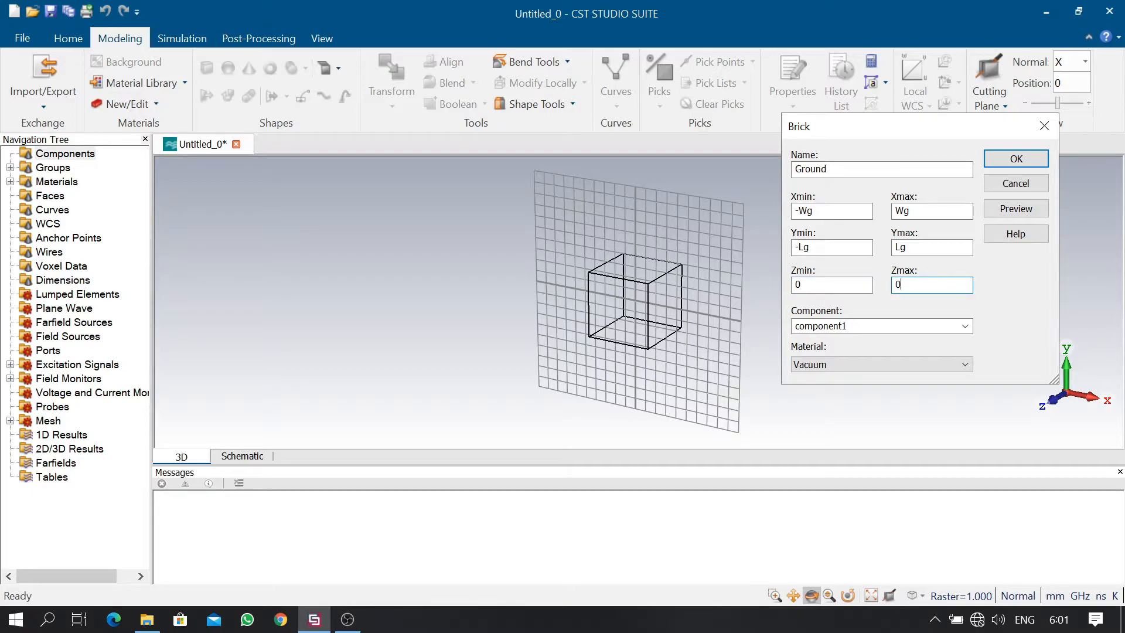
pyautogui.write('.035')
# Load Copper (annealed) from the material library for the Ground brick and create the brick
pyautogui.click(866, 361)
pyautogui.click(855, 390)
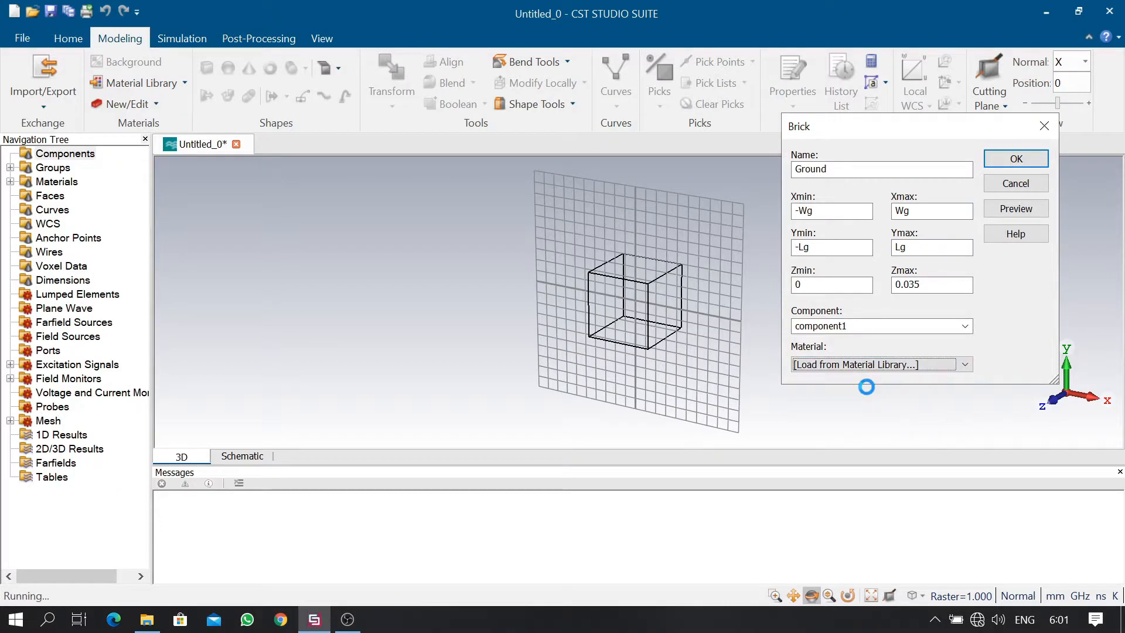
pyautogui.click(767, 60)
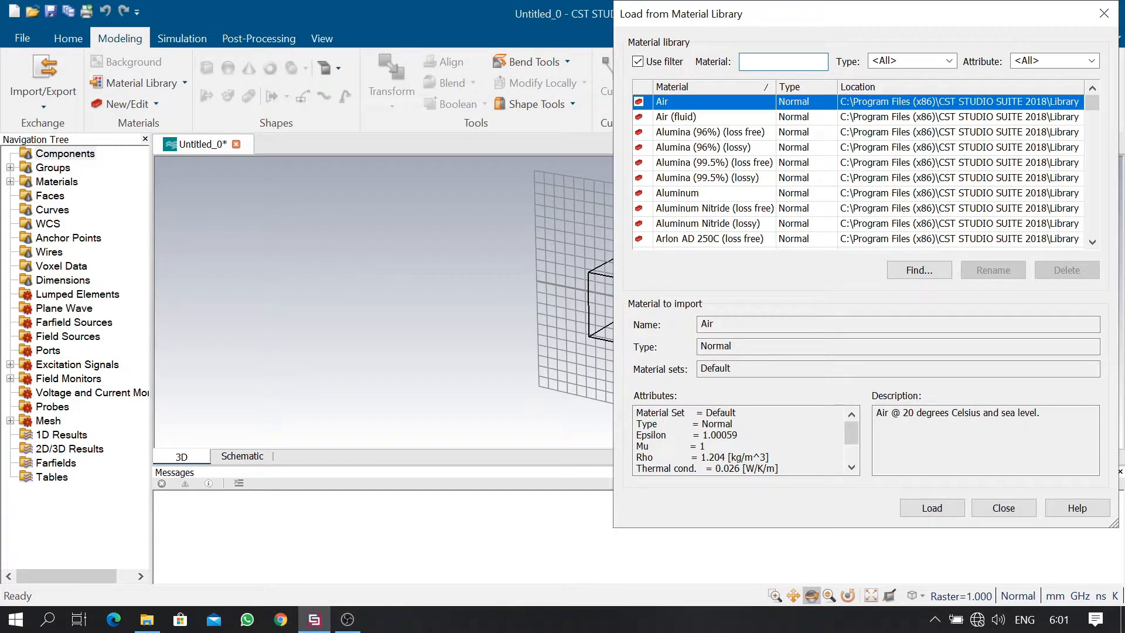
pyautogui.write('copper')
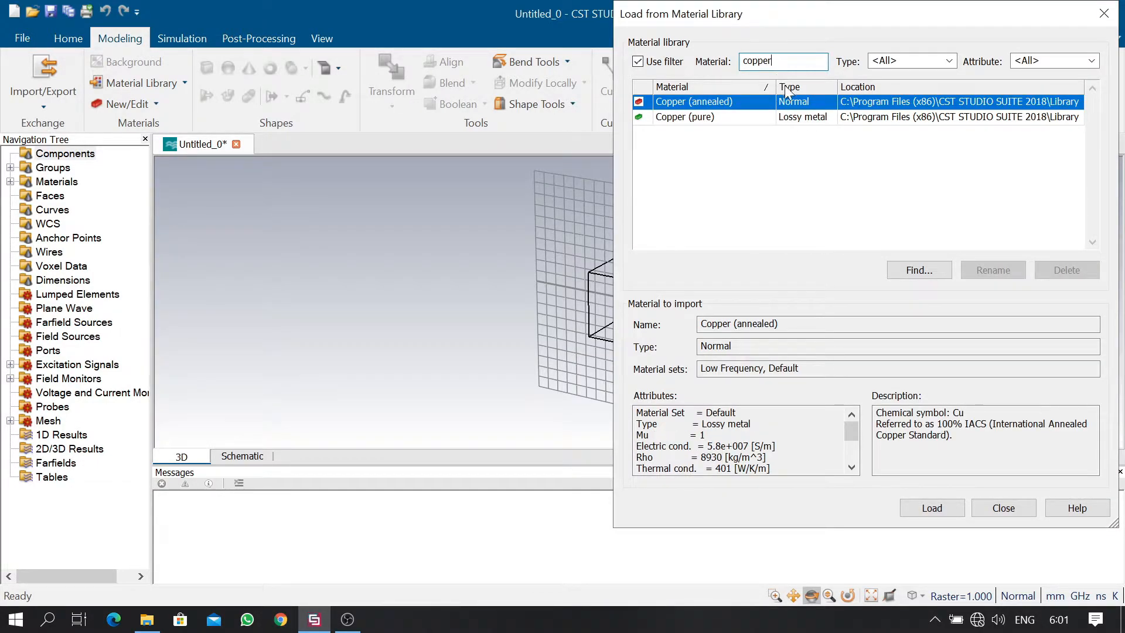
pyautogui.click(933, 507)
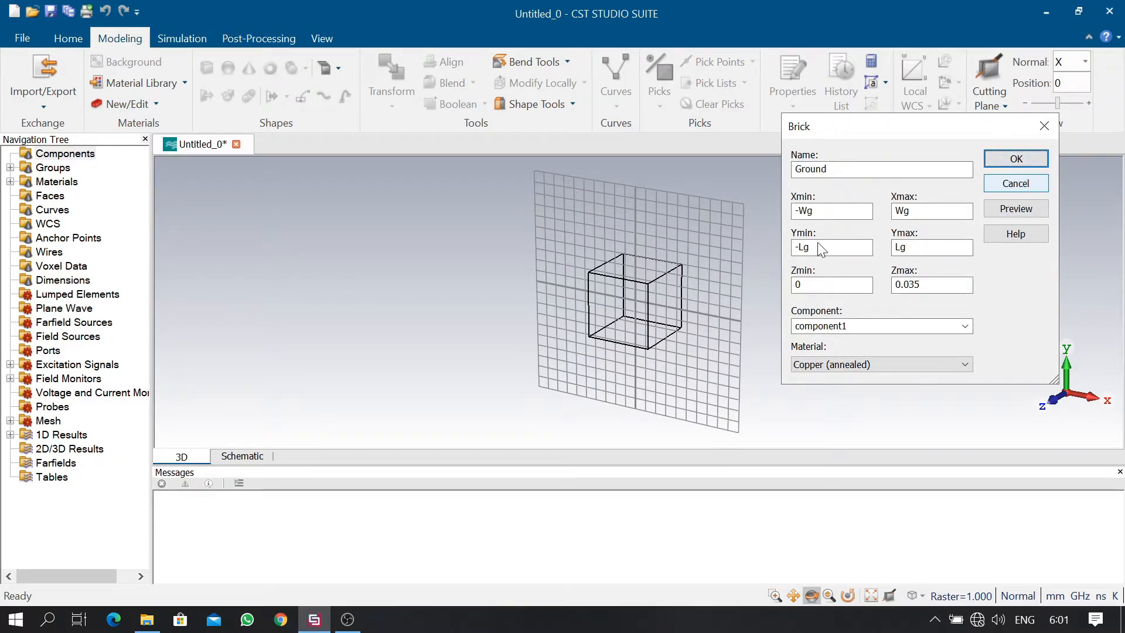
pyautogui.press('Return')
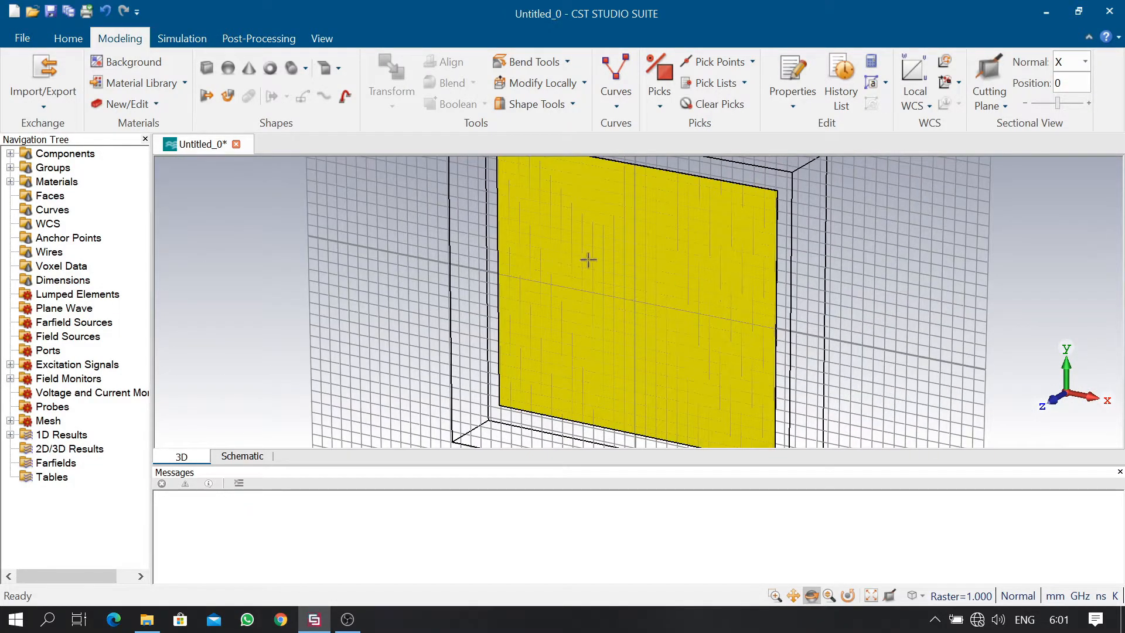
# Start a new brick named Subtrate and set its X range from -Ws to Ws
pyautogui.click(206, 65)
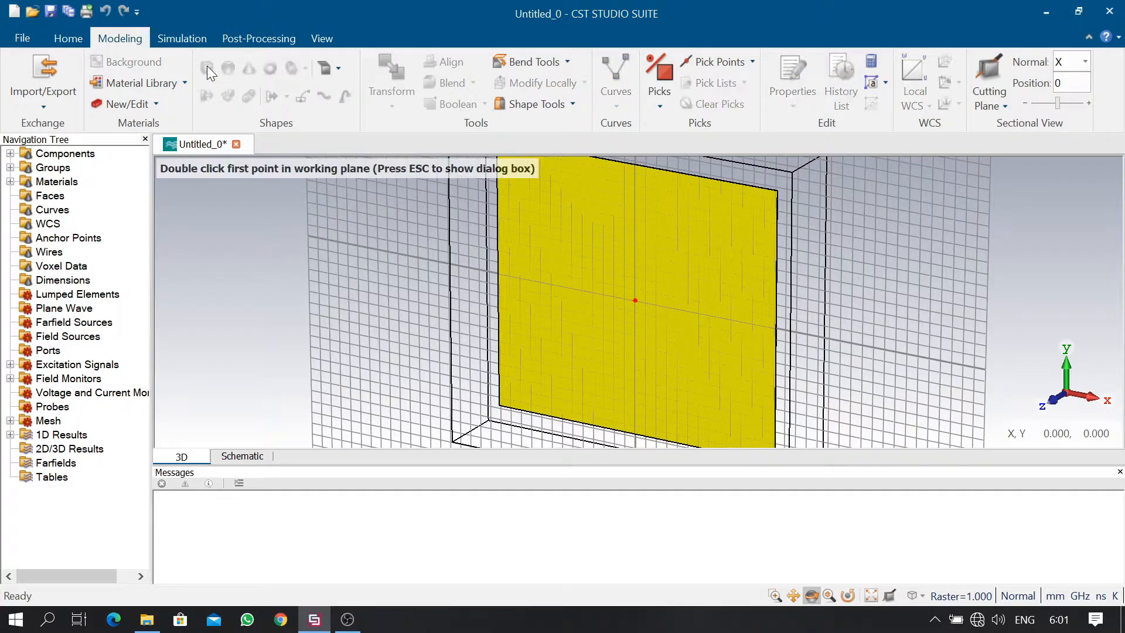
pyautogui.press('Escape')
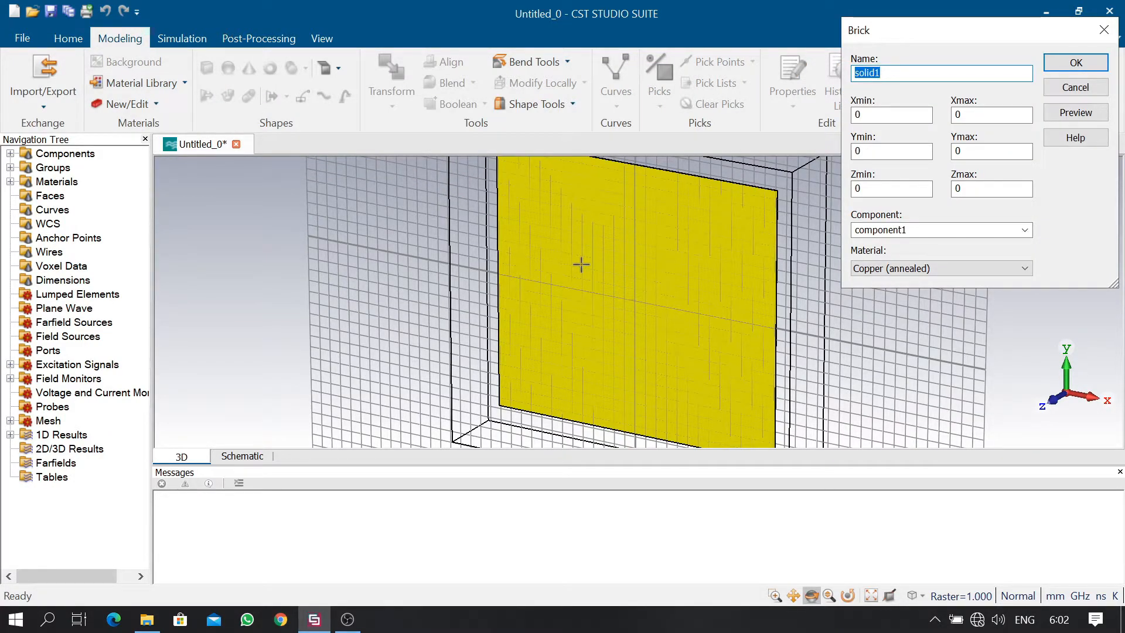
pyautogui.write('Subtrate')
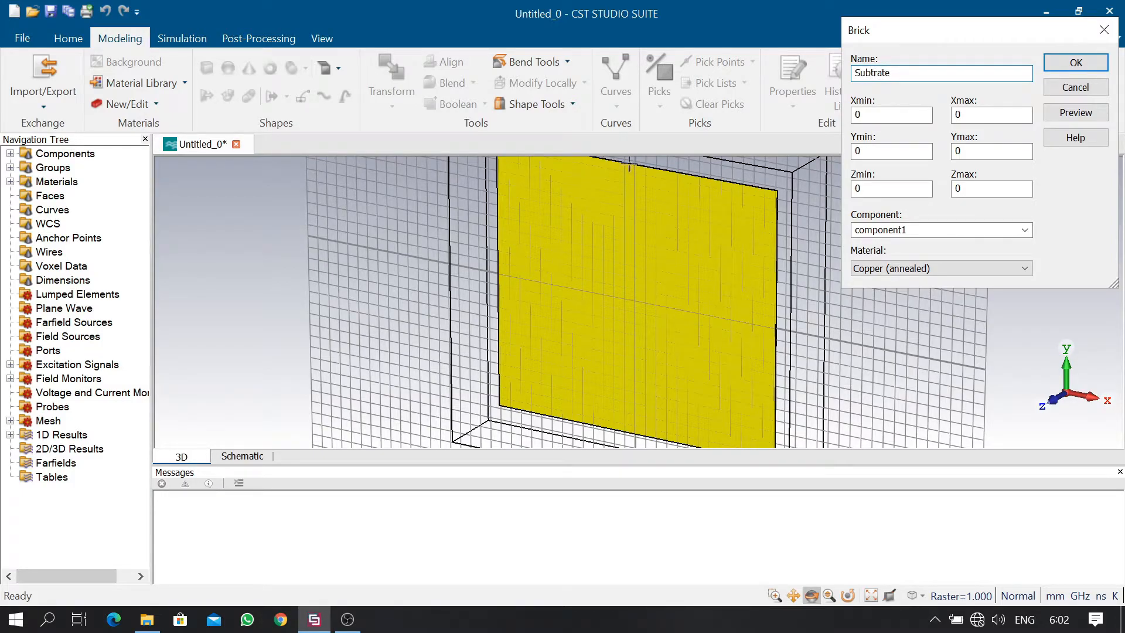
pyautogui.press('Tab')
pyautogui.moveTo(925, 30); pyautogui.dragTo(830, 135)
pyautogui.press('Tab')
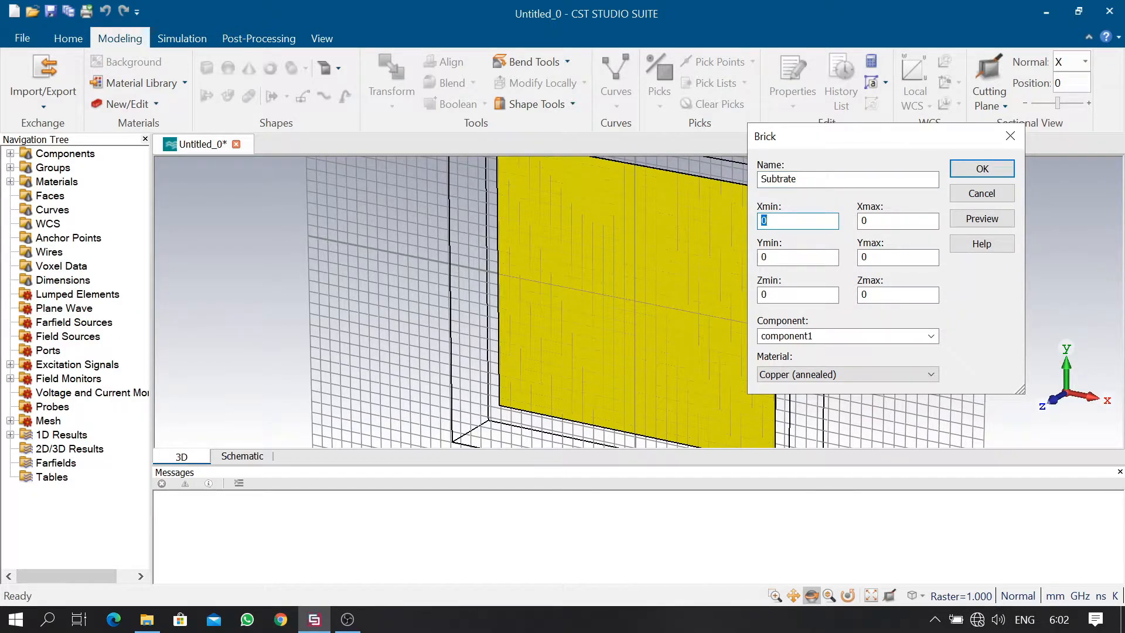
pyautogui.write('-Ws')
pyautogui.press('Tab')
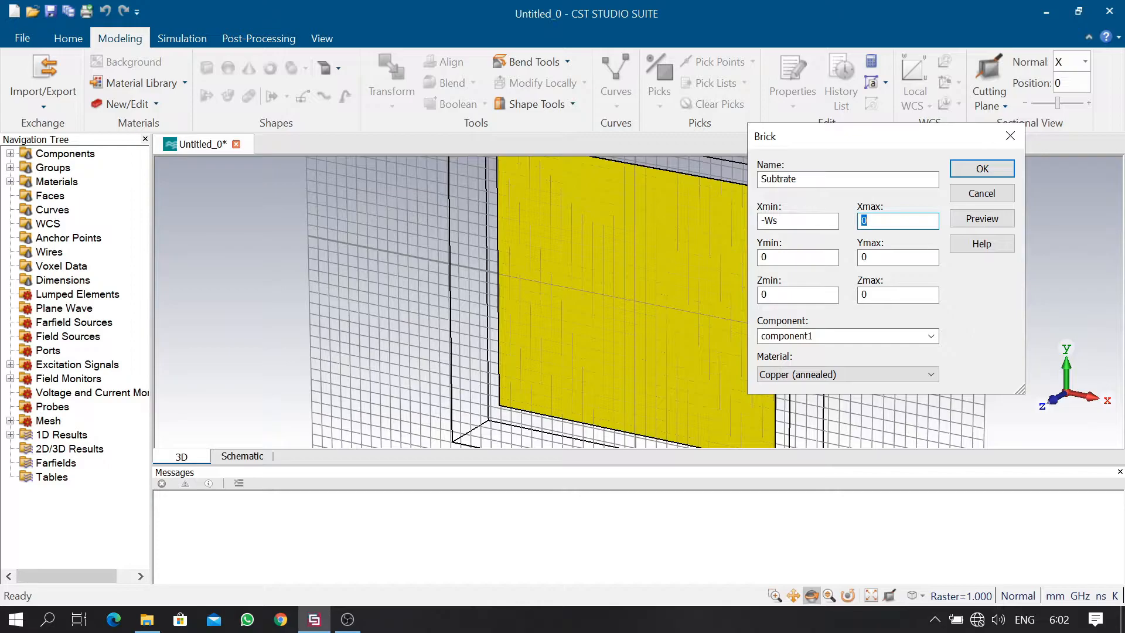
pyautogui.write('Ws')
# Set the Subtrate brick's Y range from -Ls to Ls
pyautogui.press('Tab')
pyautogui.write('L-Ls')
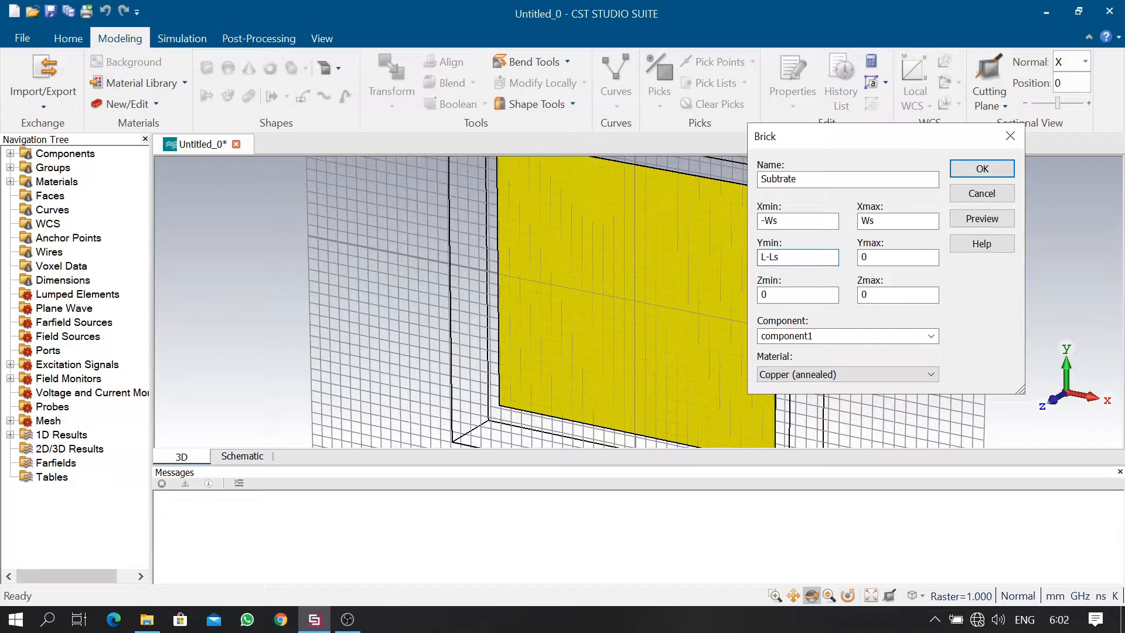
pyautogui.press('BackSpace')
pyautogui.press('Tab')
pyautogui.write('Ls')
# Set the Subtrate brick's Z range from 0.035 to Hs+0.035
pyautogui.press('Tab')
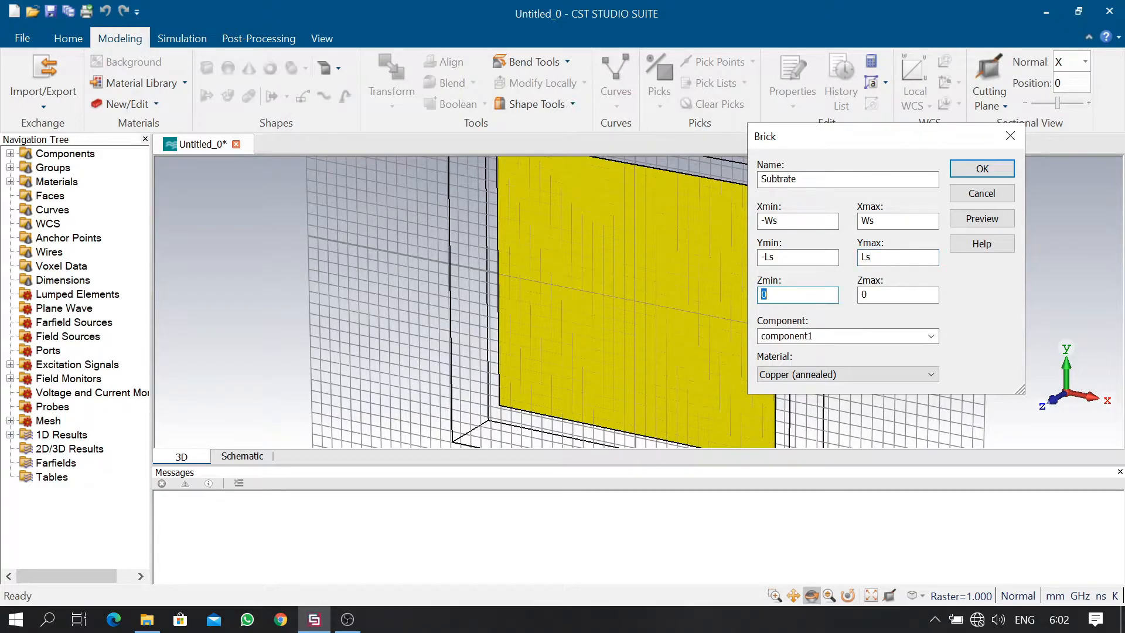
pyautogui.write('0.035')
pyautogui.press('Tab')
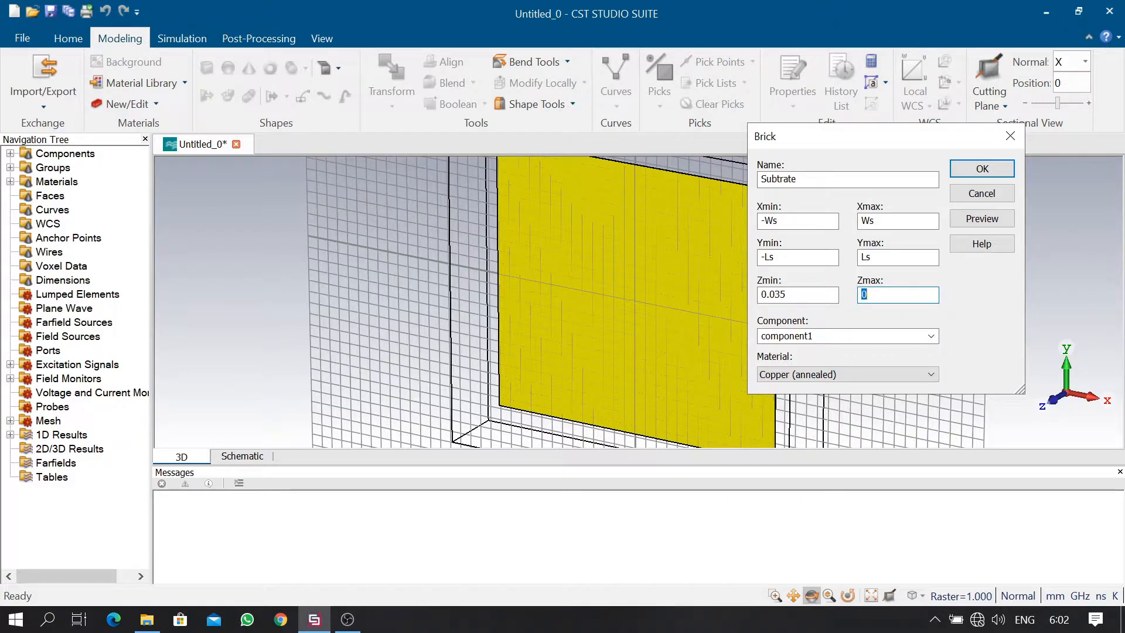
pyautogui.write('Hs+0.035')
# Load FR-4 (lossy) from the material library for the Subtrate brick and create the brick
pyautogui.click(868, 372)
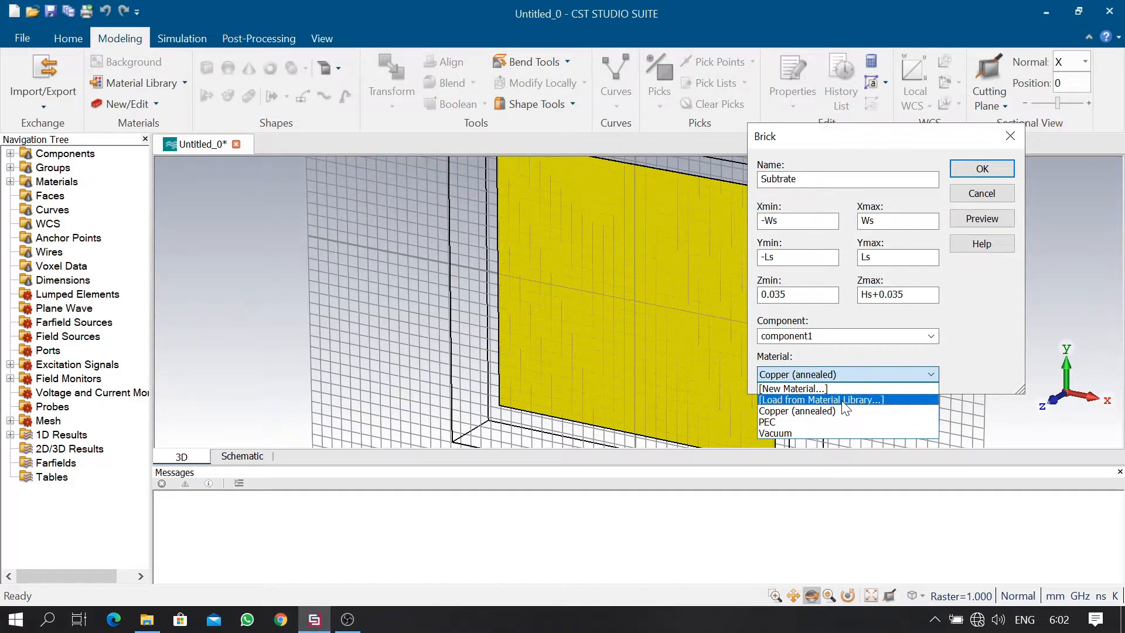
pyautogui.click(820, 400)
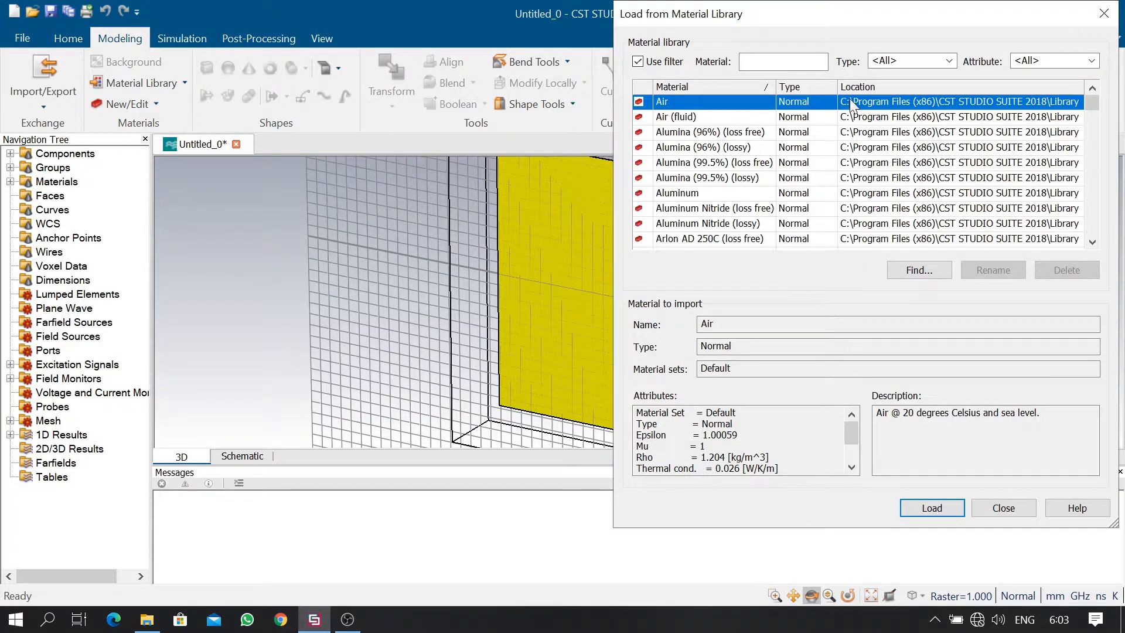
pyautogui.write('fr')
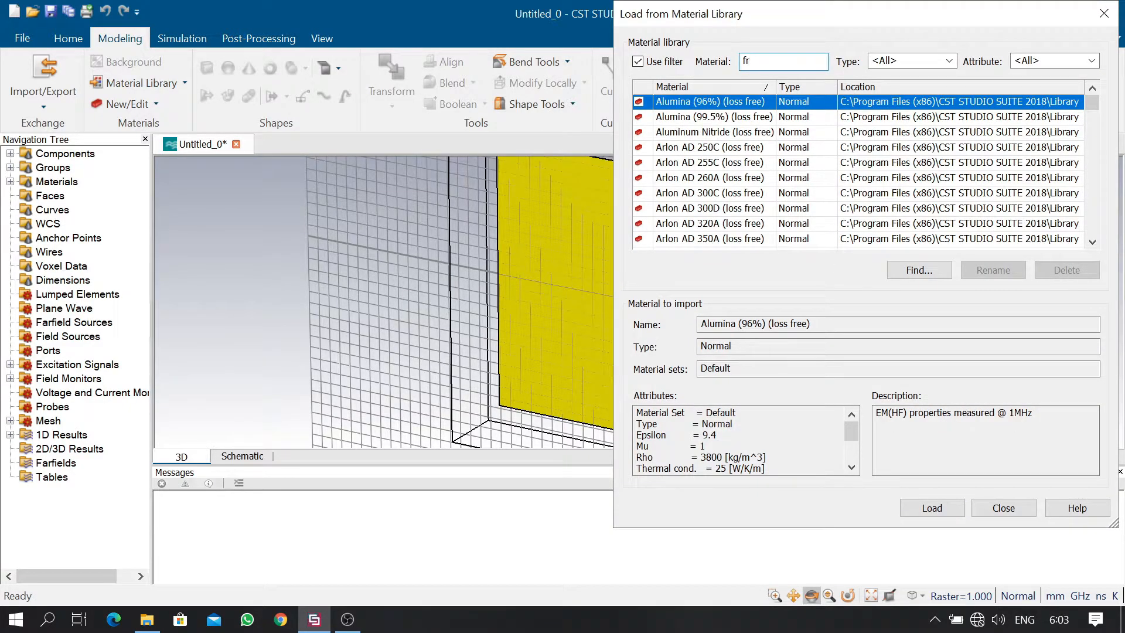
pyautogui.write('-4')
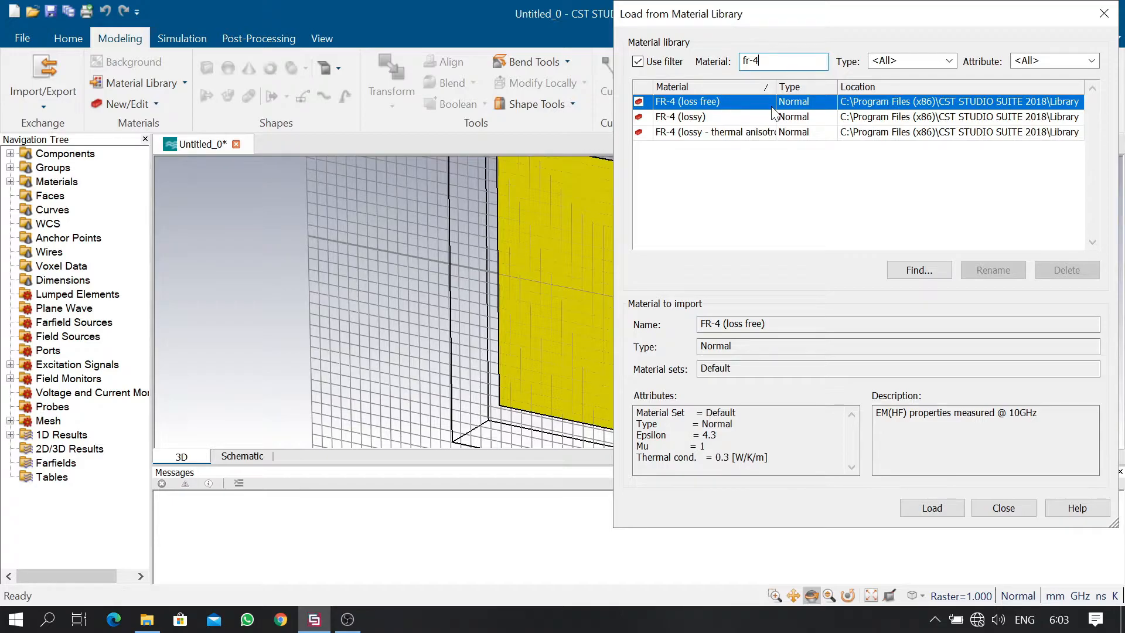
pyautogui.click(773, 116)
pyautogui.click(943, 507)
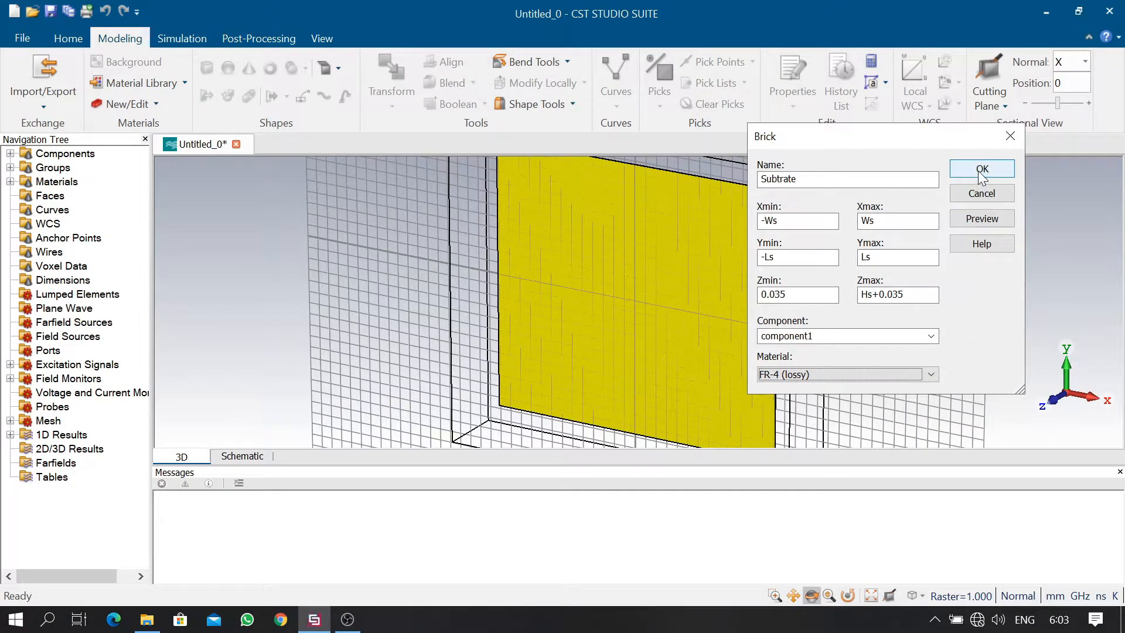
pyautogui.click(982, 170)
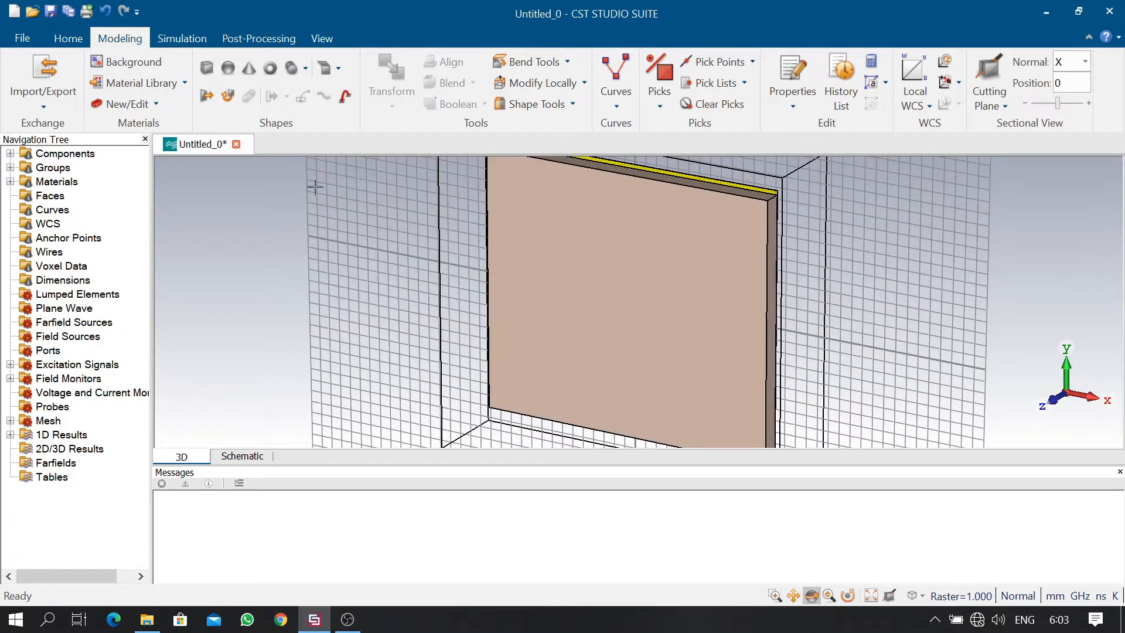
# Start a new brick named Patch and set its X range from -Wp to Wp
pyautogui.click(202, 65)
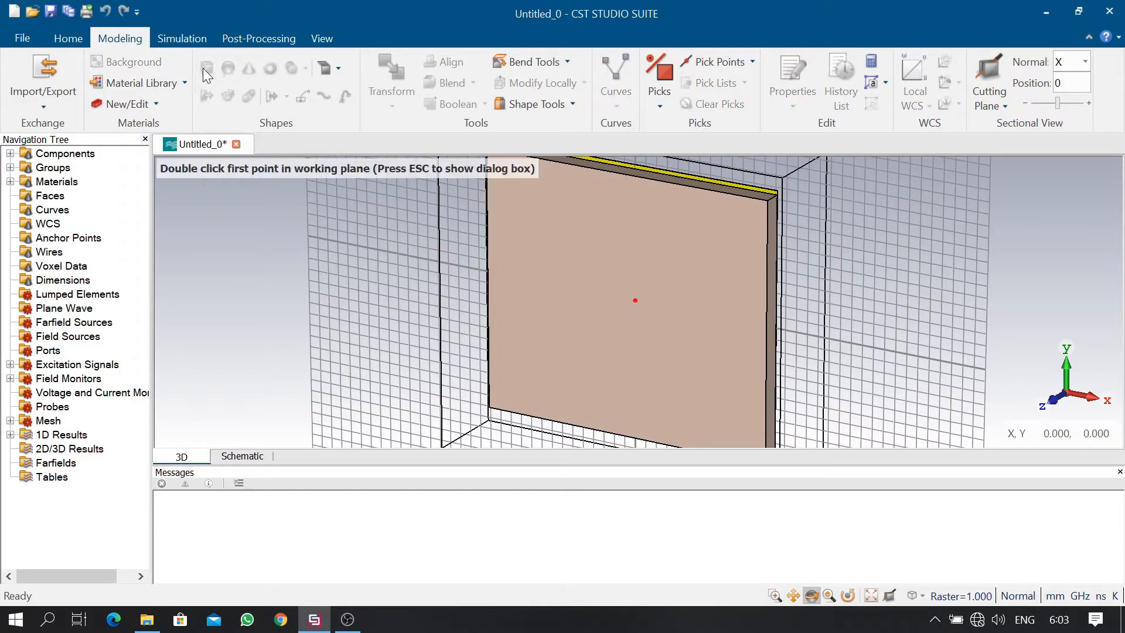
pyautogui.press('Escape')
pyautogui.write('Patch')
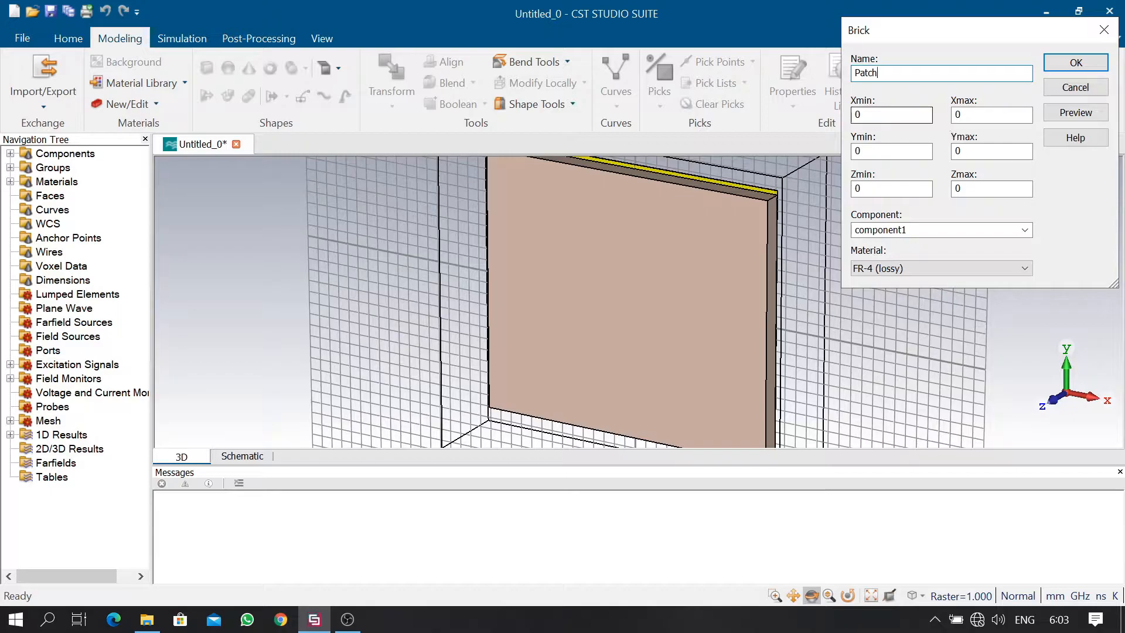
pyautogui.press('Tab')
pyautogui.write('-W')
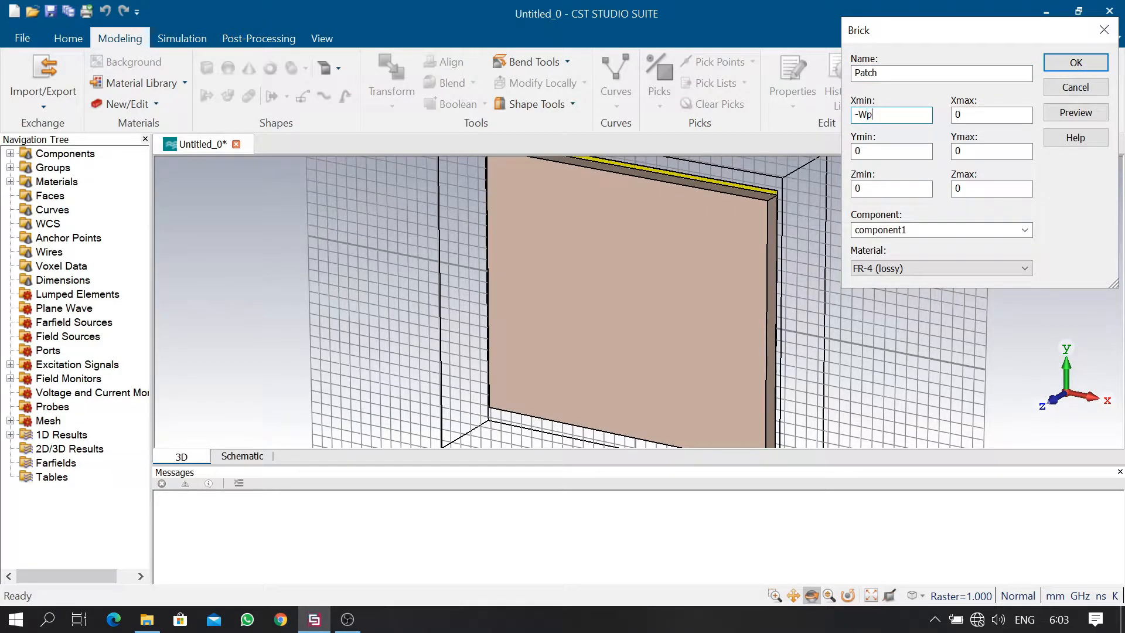
pyautogui.click(979, 114)
pyautogui.write('Wp')
# Set the Patch brick's Y range from -Lp to Lp
pyautogui.click(929, 151)
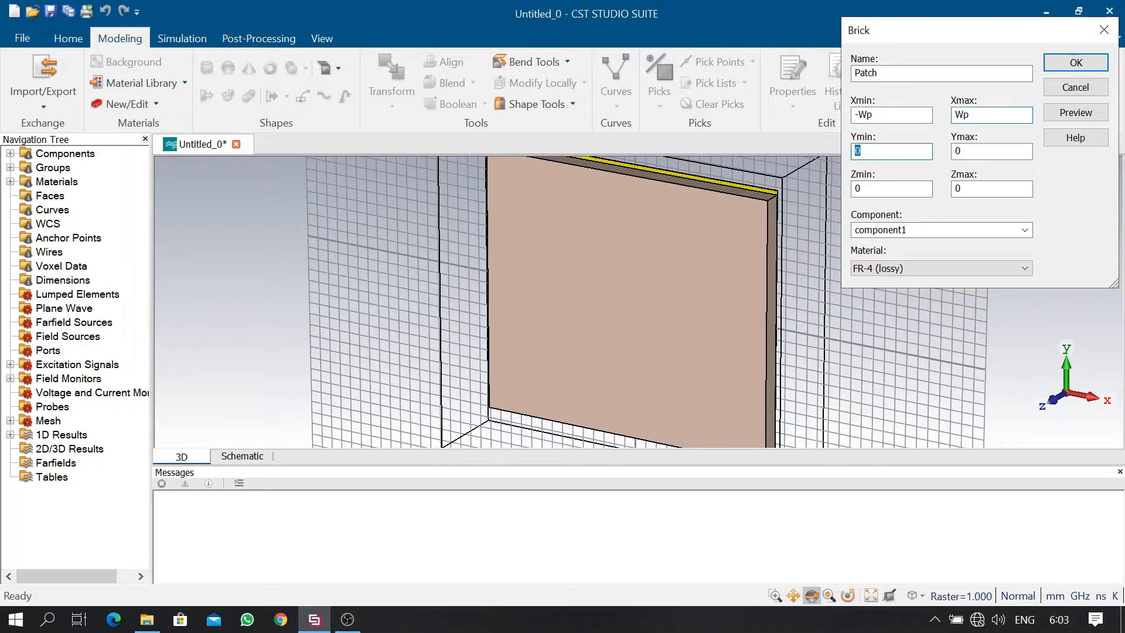
pyautogui.write('L-Lp')
pyautogui.press('BackSpace')
pyautogui.press('BackSpace')
pyautogui.press('BackSpace')
pyautogui.press('BackSpace')
pyautogui.write('-L')
pyautogui.press('Tab')
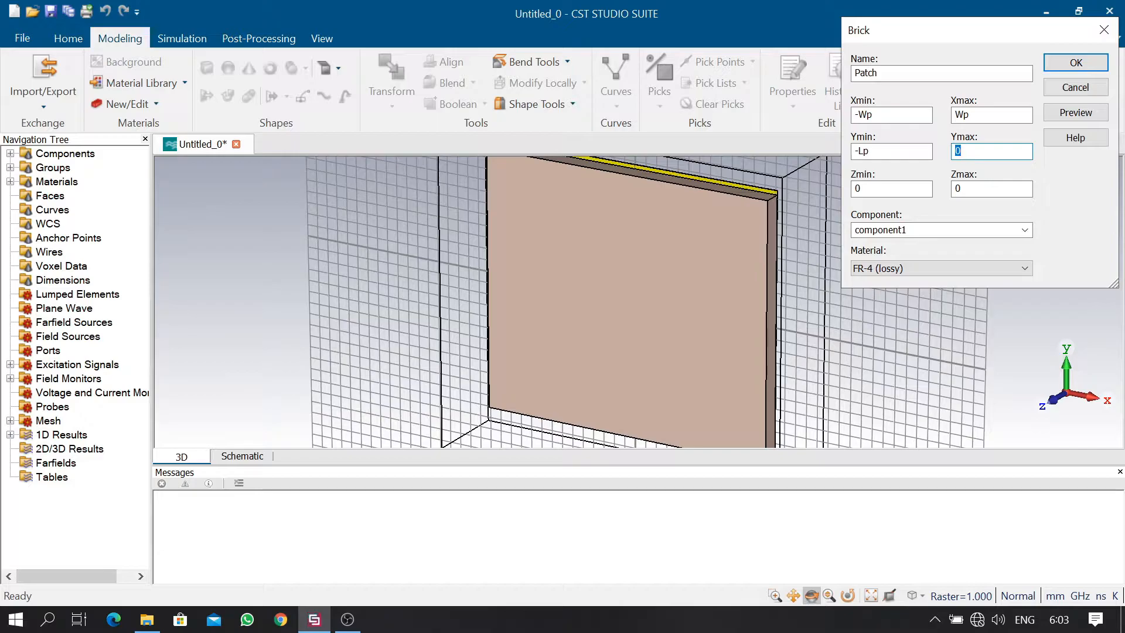
pyautogui.write('Lp')
# Set the Patch brick's Z range from Hp+Hs to Hp+Hs+0.035
pyautogui.press('Tab')
pyautogui.write('Hp')
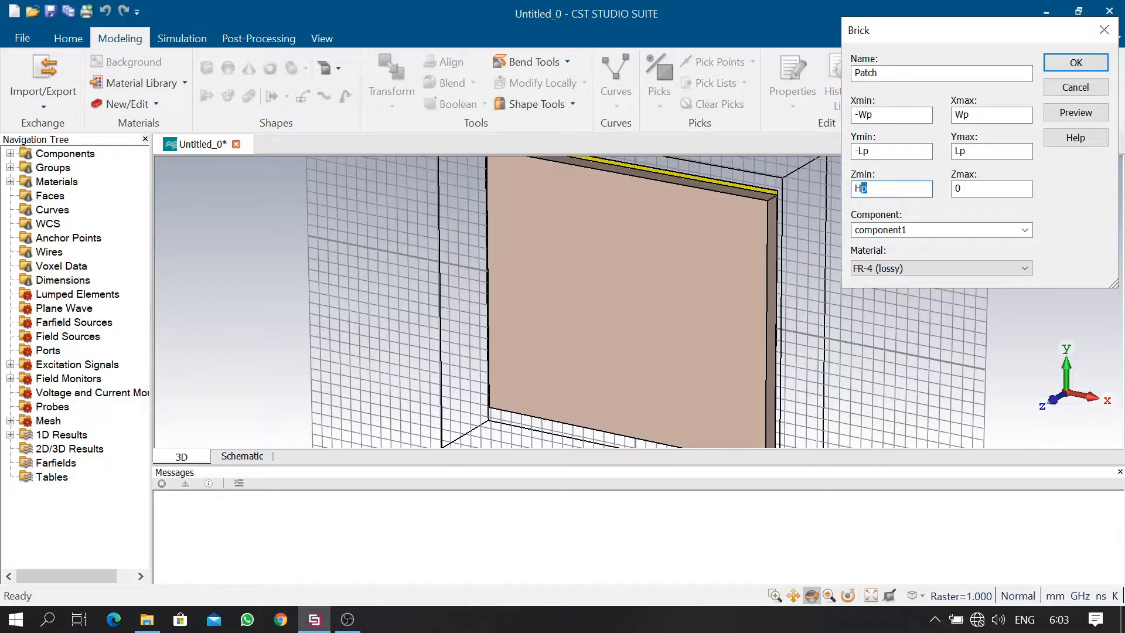
pyautogui.write('+Hs')
pyautogui.press('Tab')
pyautogui.write('Hp+Hs')
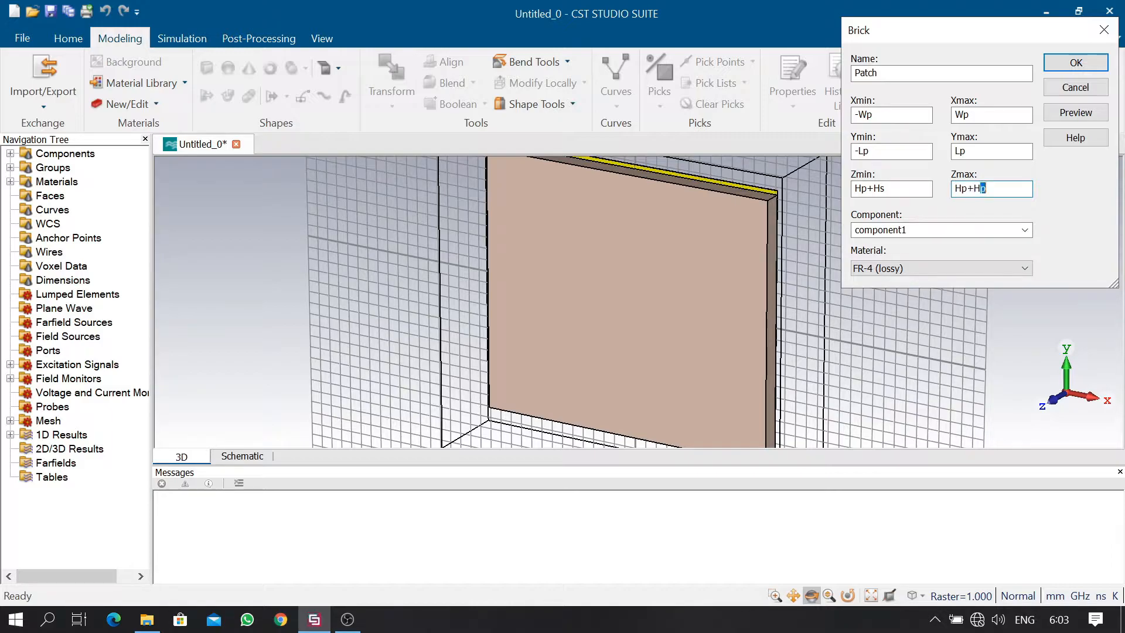
pyautogui.write('+0.035')
# Load Copper (annealed) from the material library for the Patch brick and create the brick
pyautogui.click(917, 270)
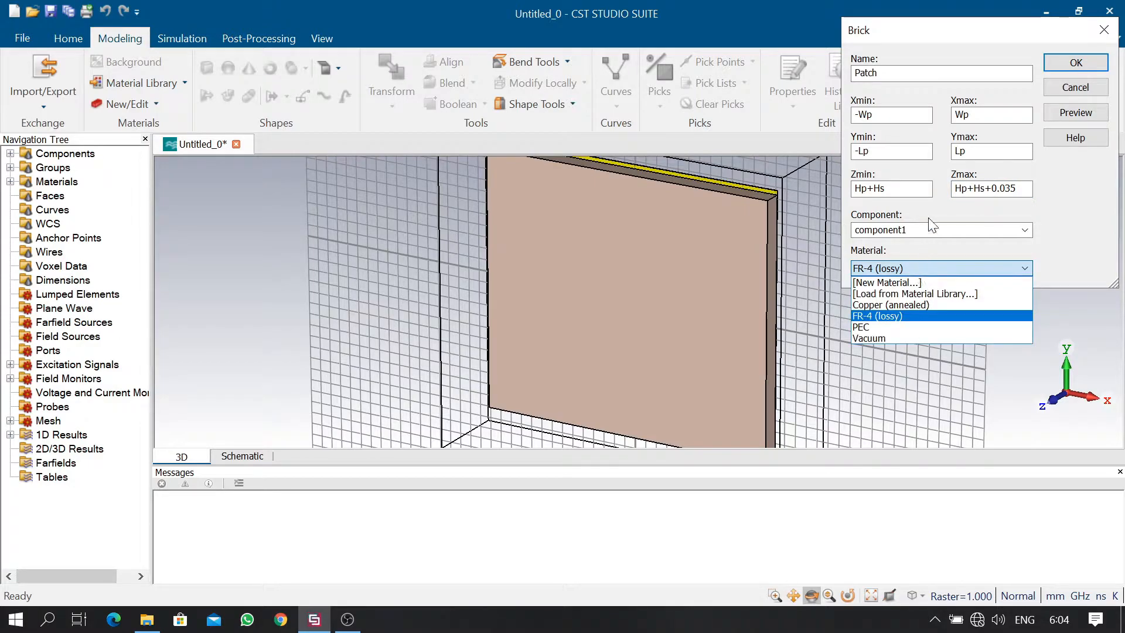
pyautogui.click(902, 294)
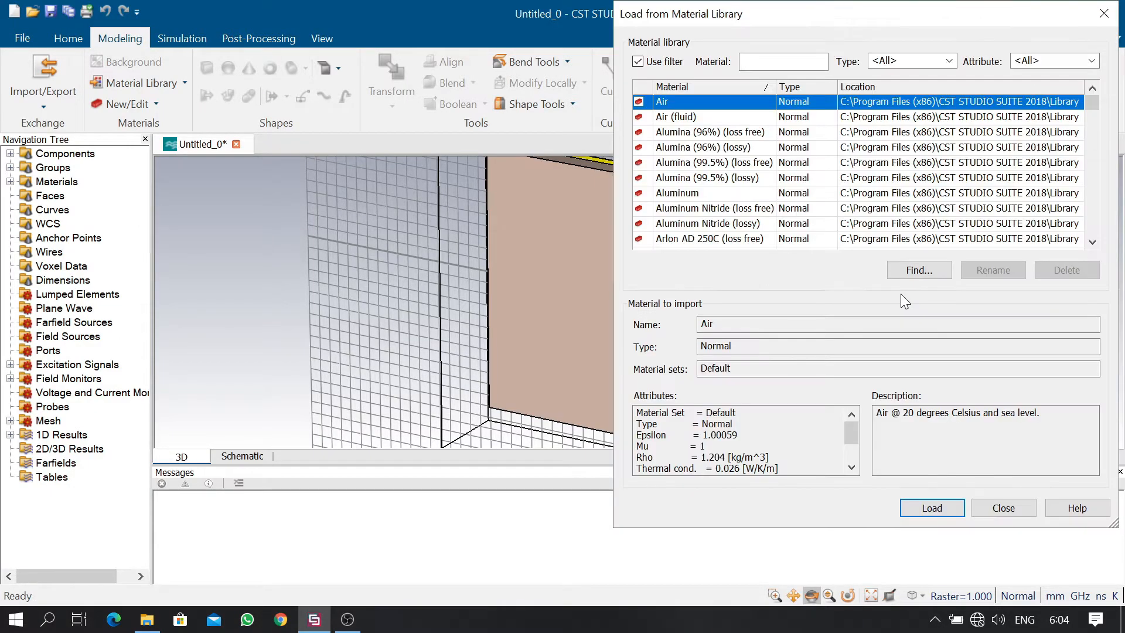
pyautogui.click(779, 60)
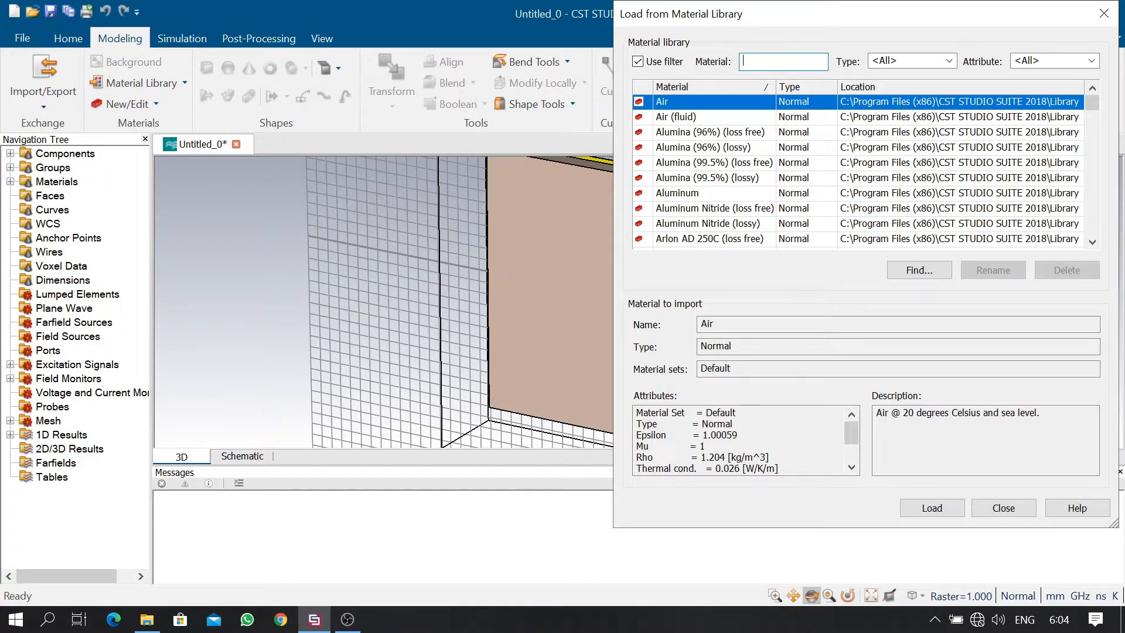
pyautogui.write('copp')
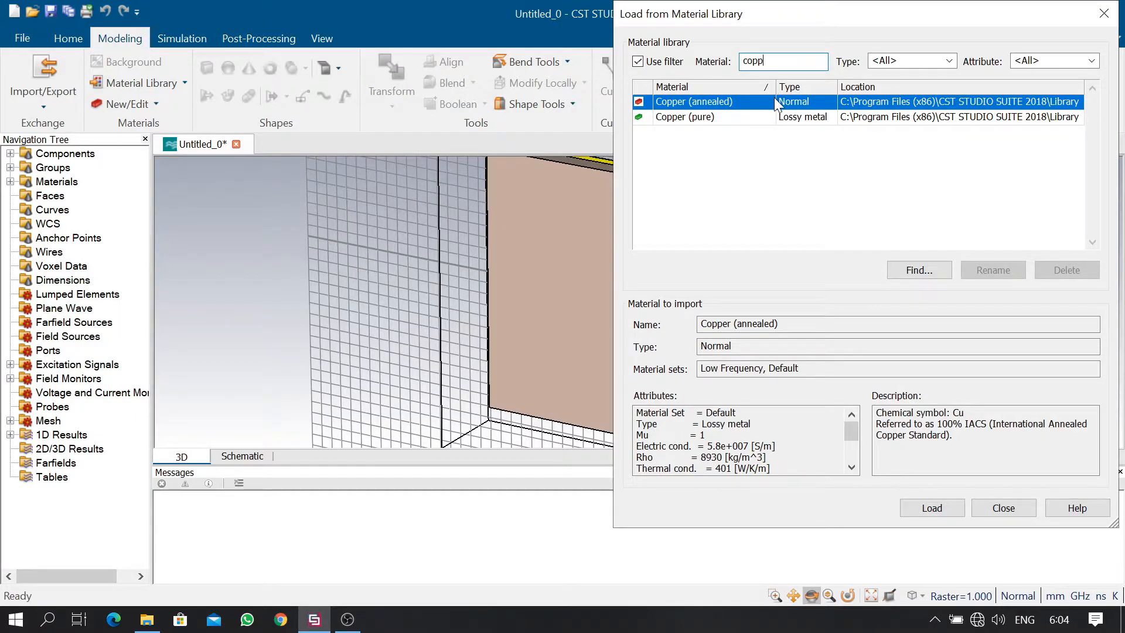
pyautogui.click(775, 100)
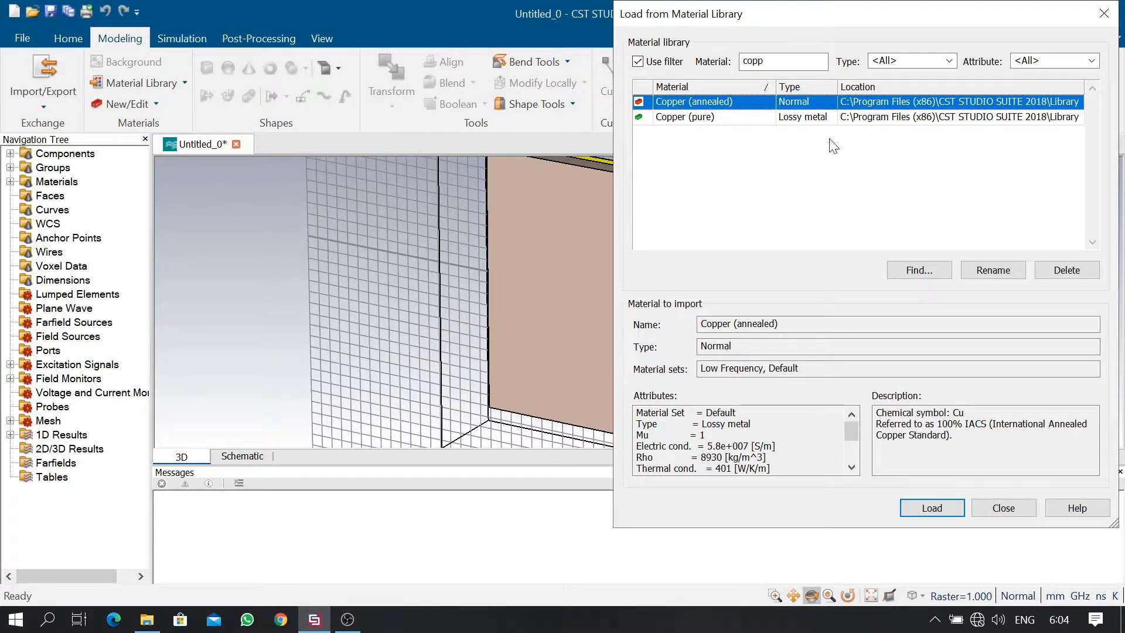
pyautogui.click(931, 509)
pyautogui.click(852, 305)
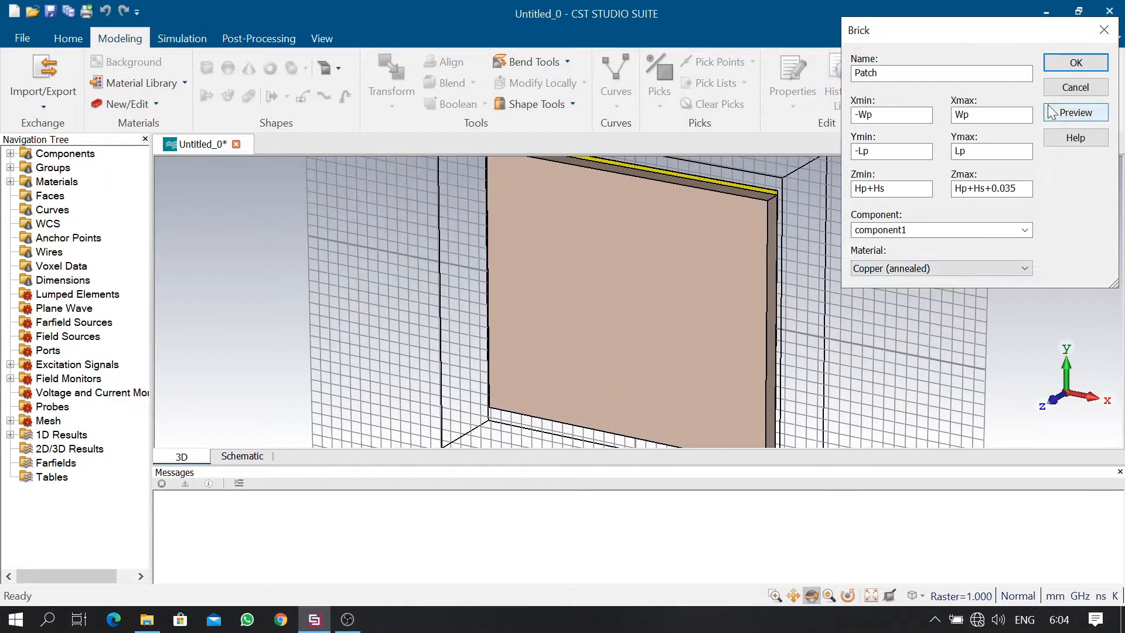
pyautogui.click(1070, 65)
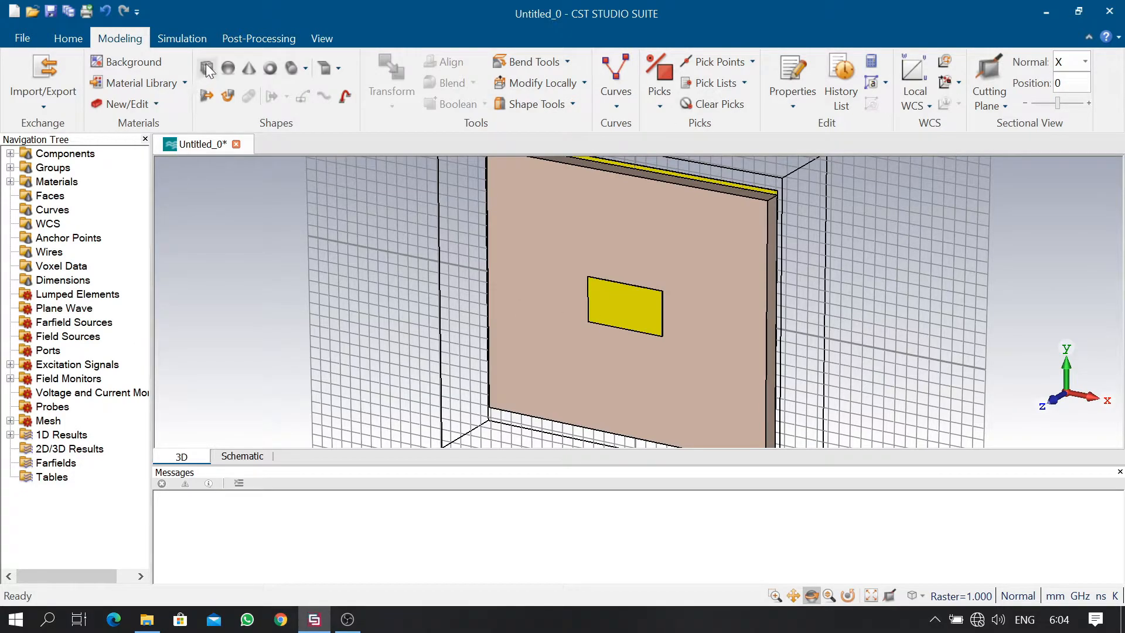
# Start a new brick and name it Empty Space
pyautogui.click(206, 67)
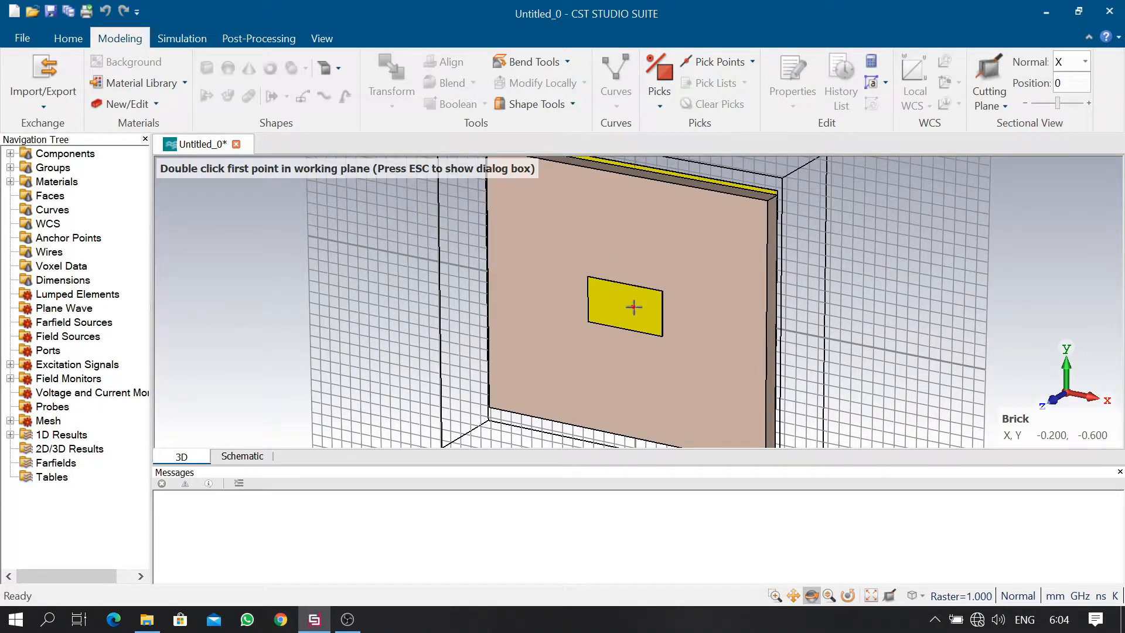
pyautogui.press('Escape')
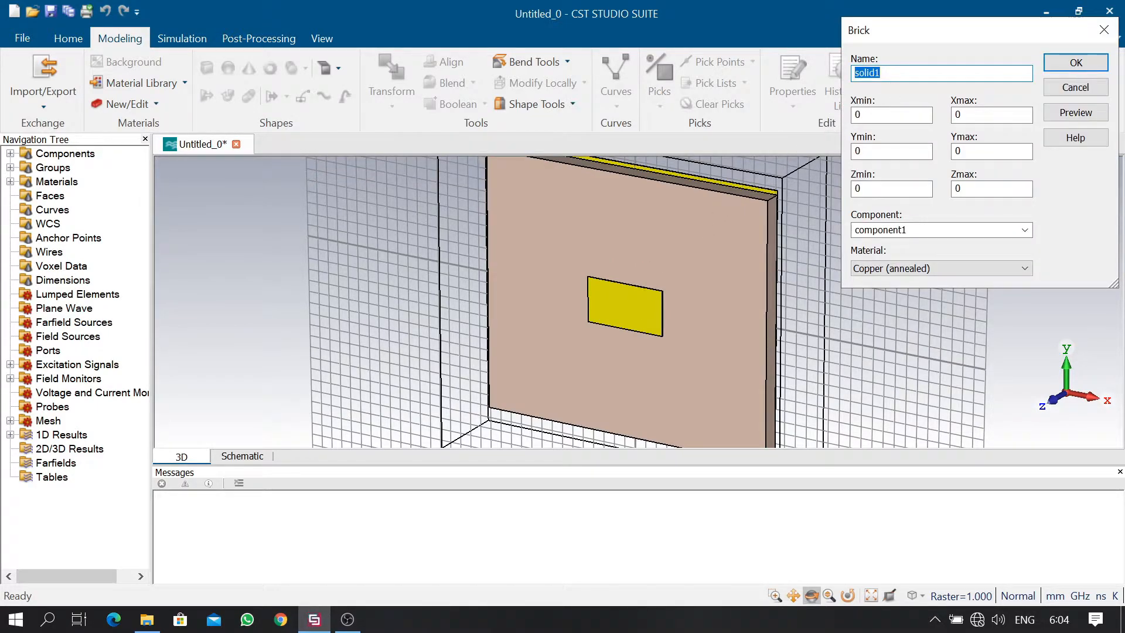
pyautogui.write('Empty Space')
pyautogui.press('Tab')
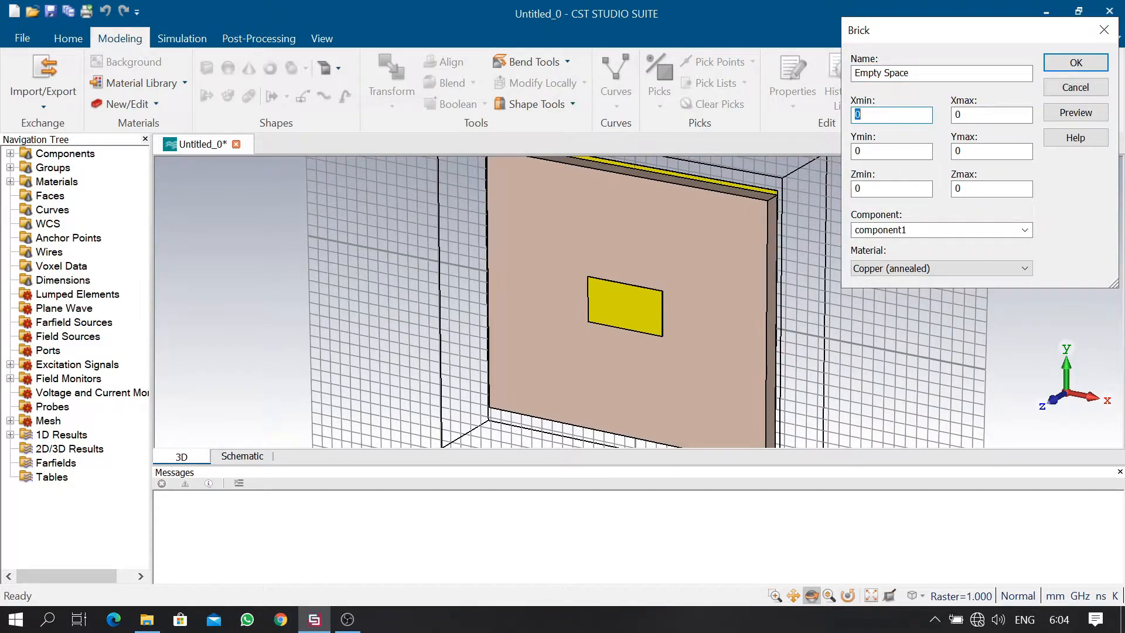
# Set the Empty Space brick's X range from -(Wf+Gpf) to (Wf+Gpf)
pyautogui.write('-(Wf+gpf')
pyautogui.press('BackSpace')
pyautogui.press('BackSpace')
pyautogui.press('BackSpace')
pyautogui.write('Gpf')
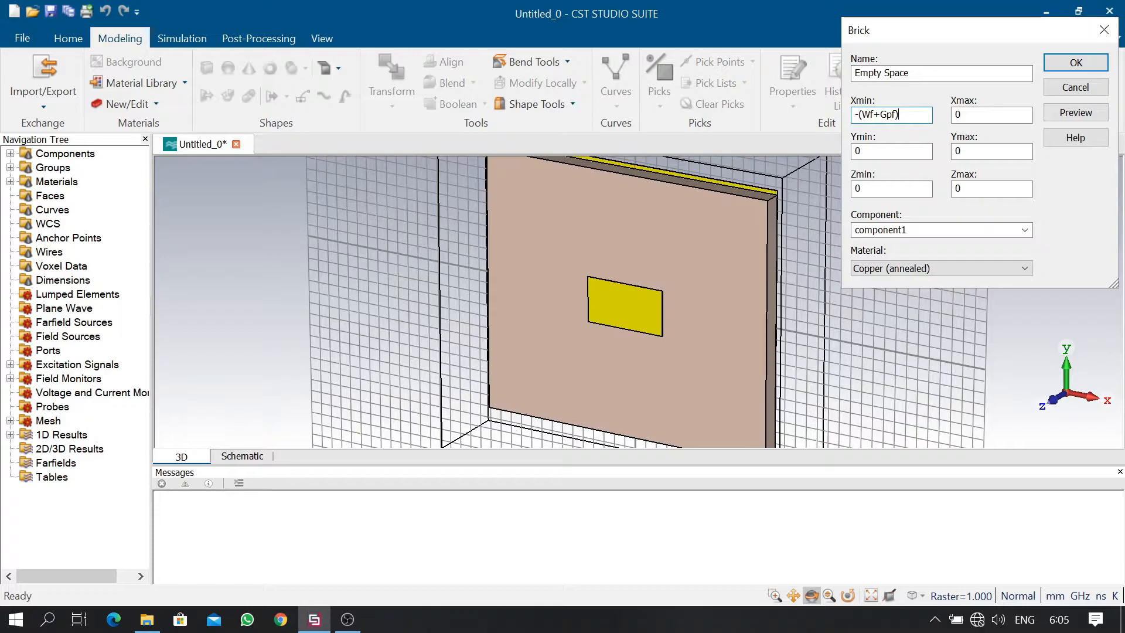
pyautogui.hotkey('shift', 'Left')
pyautogui.hotkey('shift', 'Left')
pyautogui.hotkey('shift', 'Left')
pyautogui.hotkey('shift', 'Left')
pyautogui.hotkey('shift', 'Left')
pyautogui.hotkey('shift', 'Left')
pyautogui.hotkey('shift', 'Left')
pyautogui.hotkey('ctrl', 'c')
pyautogui.press('Tab')
pyautogui.hotkey('ctrl', 'v')
pyautogui.press('Tab')
pyautogui.press('Tab')
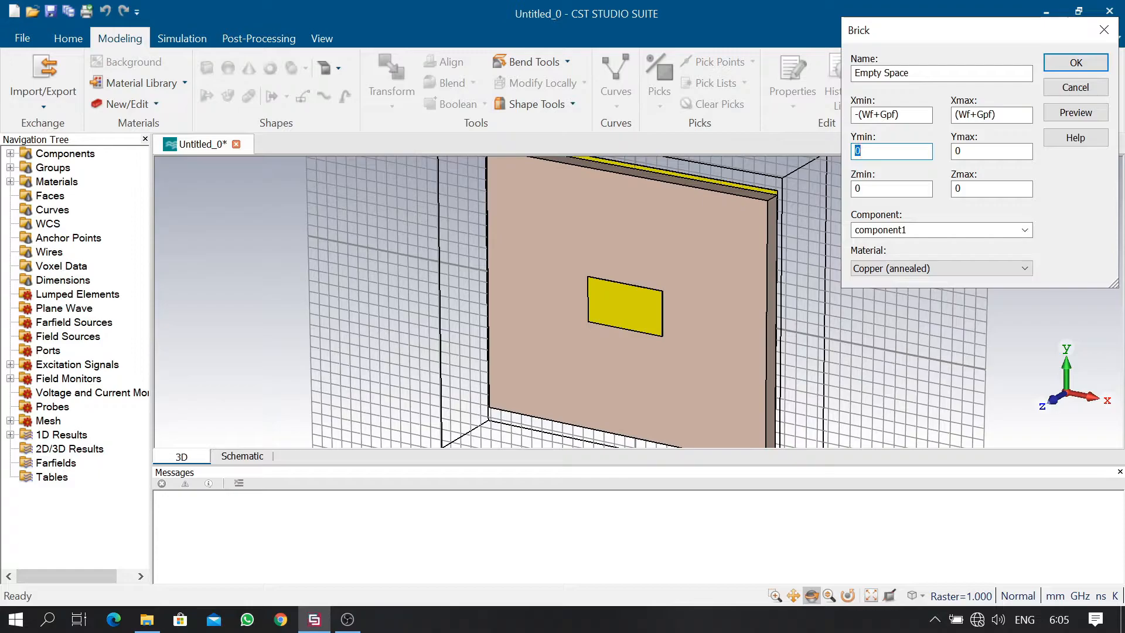
# Set the Empty Space brick's Y range from -Wp/2+Fi to -Wp/1.8
pyautogui.write('-Wp/2+f')
pyautogui.press('BackSpace')
pyautogui.write('Fi')
pyautogui.press('Tab')
pyautogui.write('-Wp/')
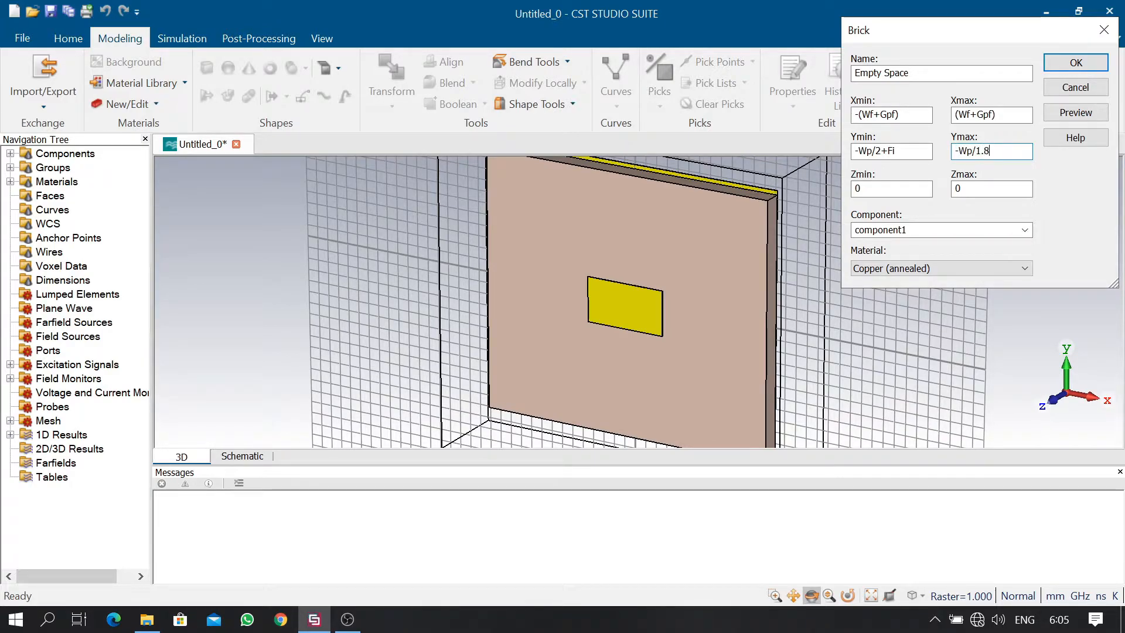
# Set the Empty Space brick's Z range from Hp+Hs to Hp+Hs+Hp
pyautogui.press('Tab')
pyautogui.write('Hp+Hs')
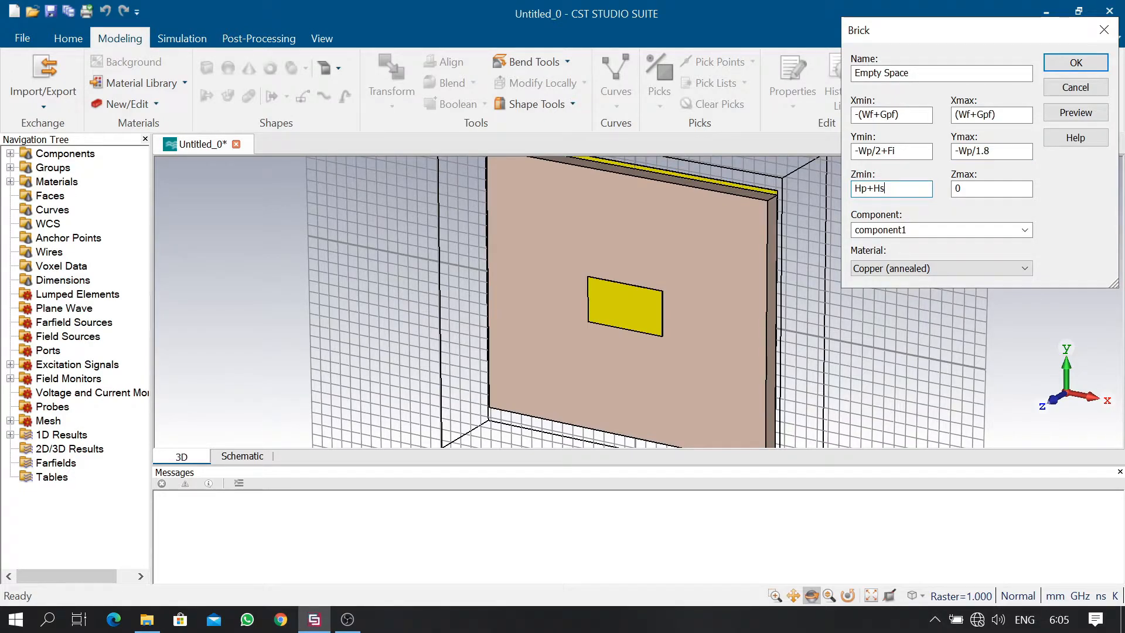
pyautogui.press('Tab')
pyautogui.press('Tab')
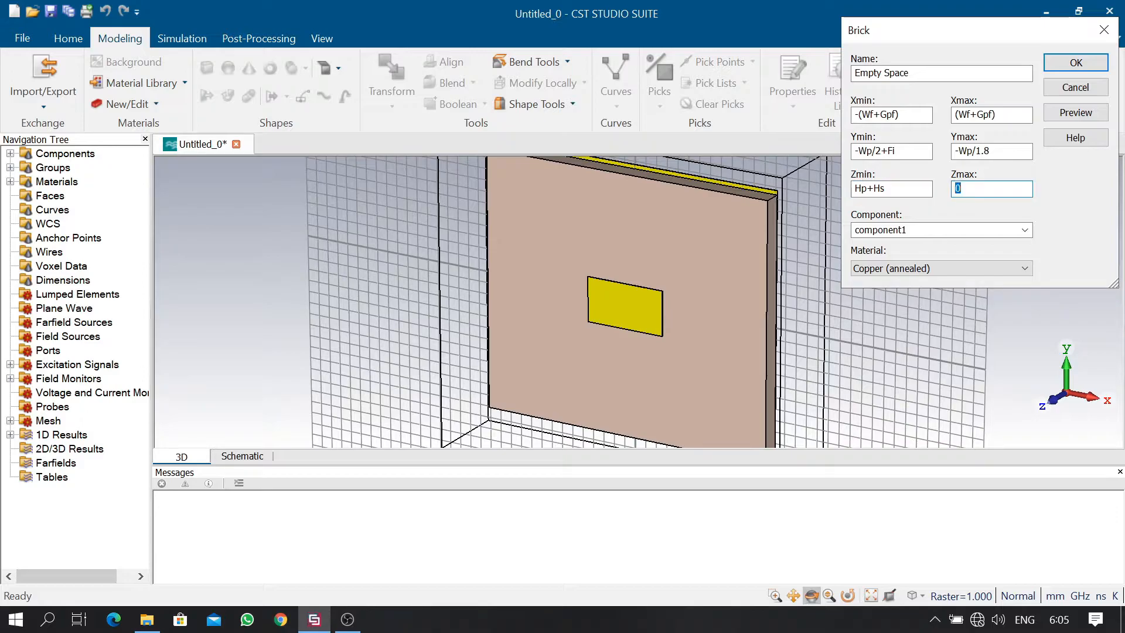
pyautogui.write('Hp+Hs+Hp')
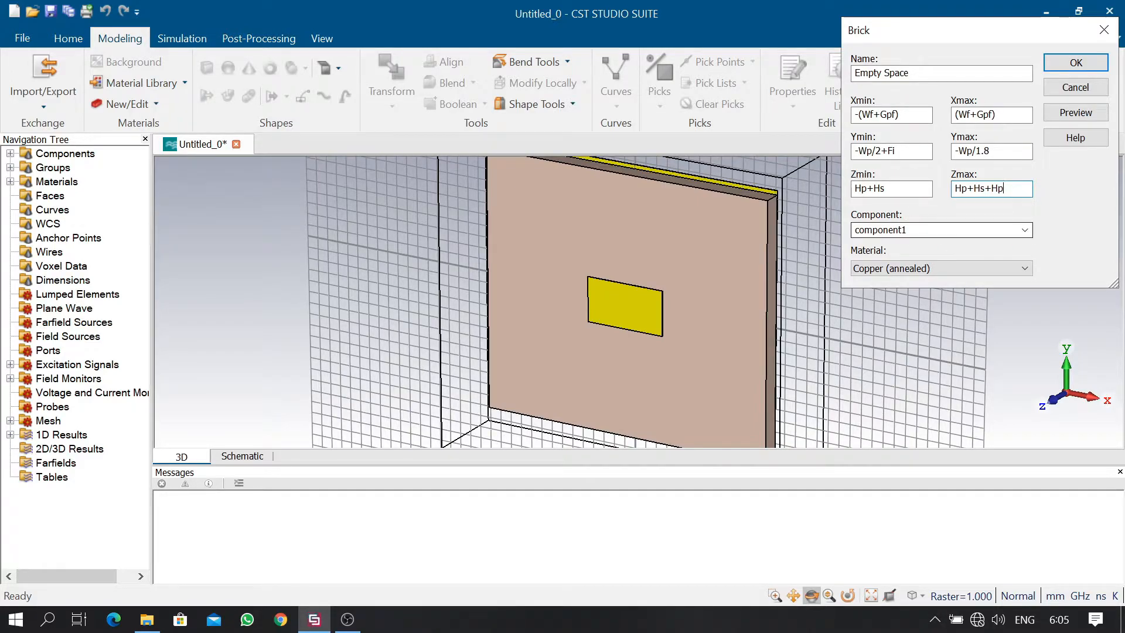
# Load Nickel from the material library as the Empty Space brick's material
pyautogui.click(999, 267)
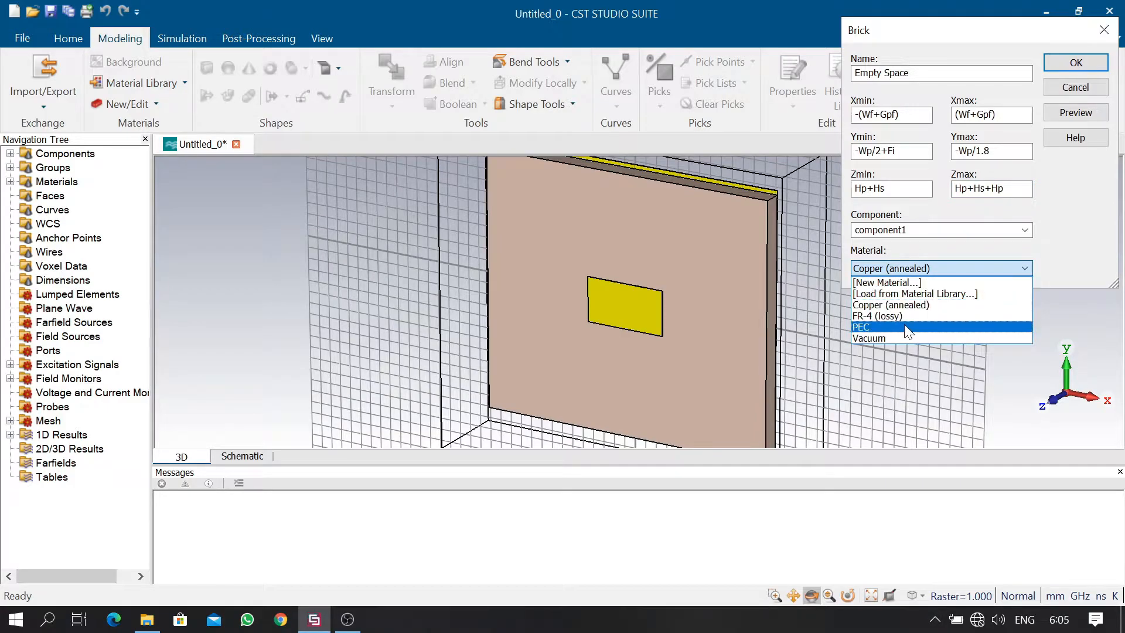
pyautogui.click(906, 294)
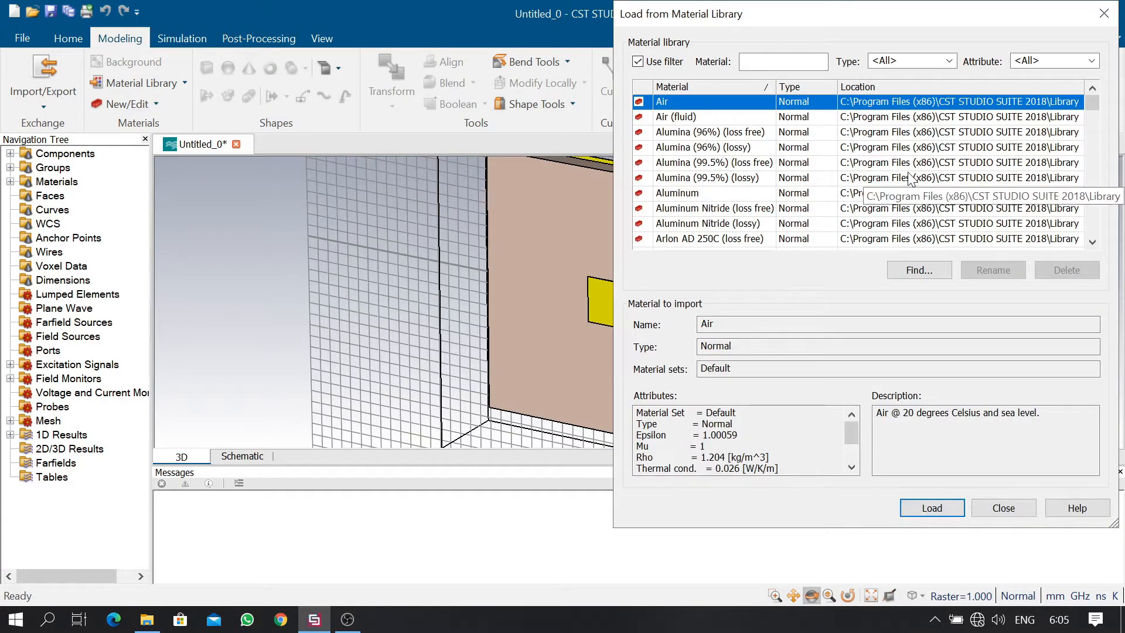
pyautogui.click(783, 61)
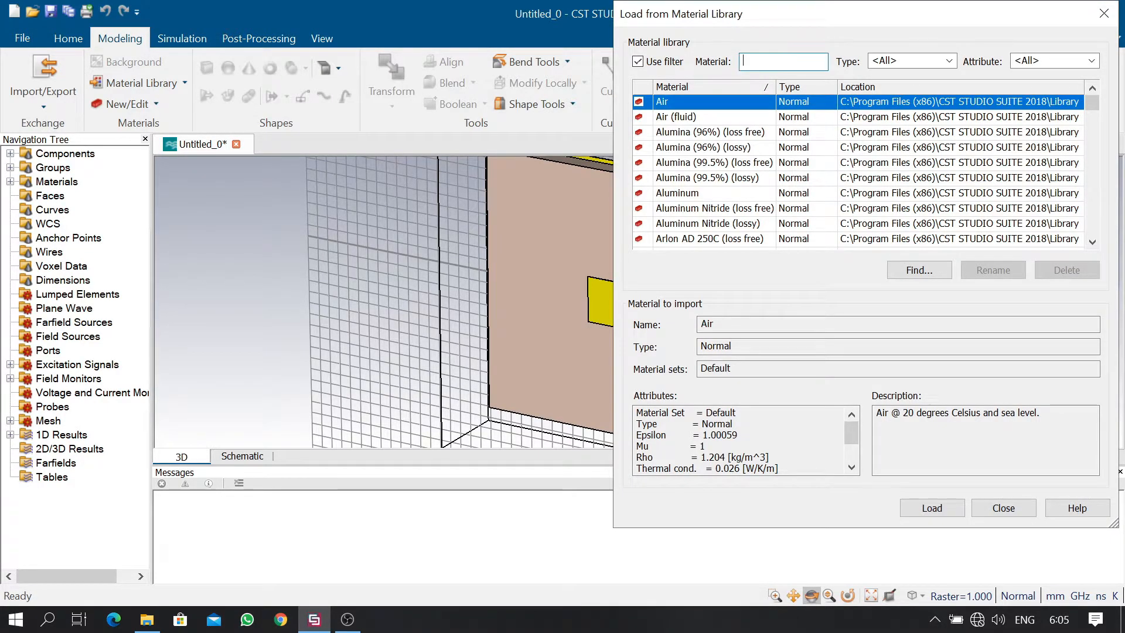
pyautogui.write('nickel')
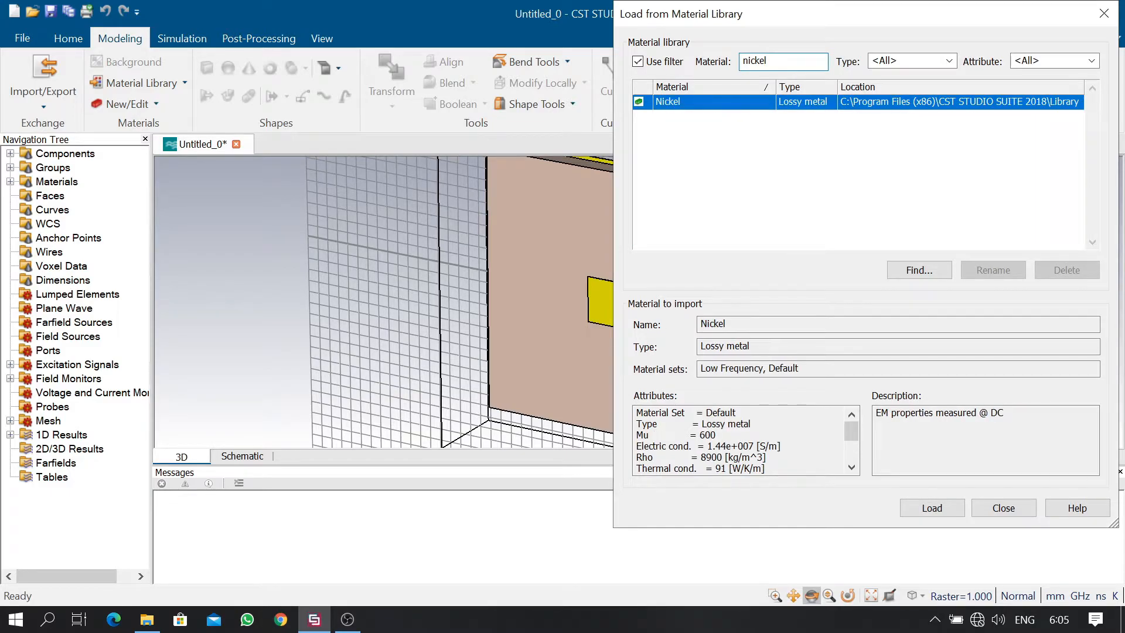
pyautogui.click(754, 106)
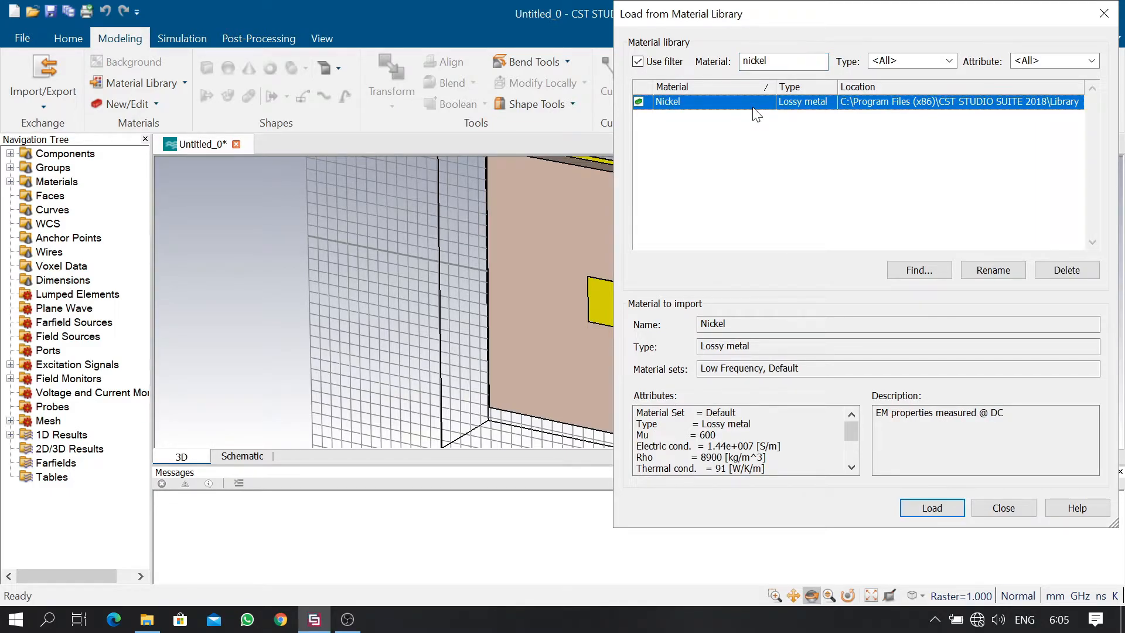
pyautogui.click(931, 507)
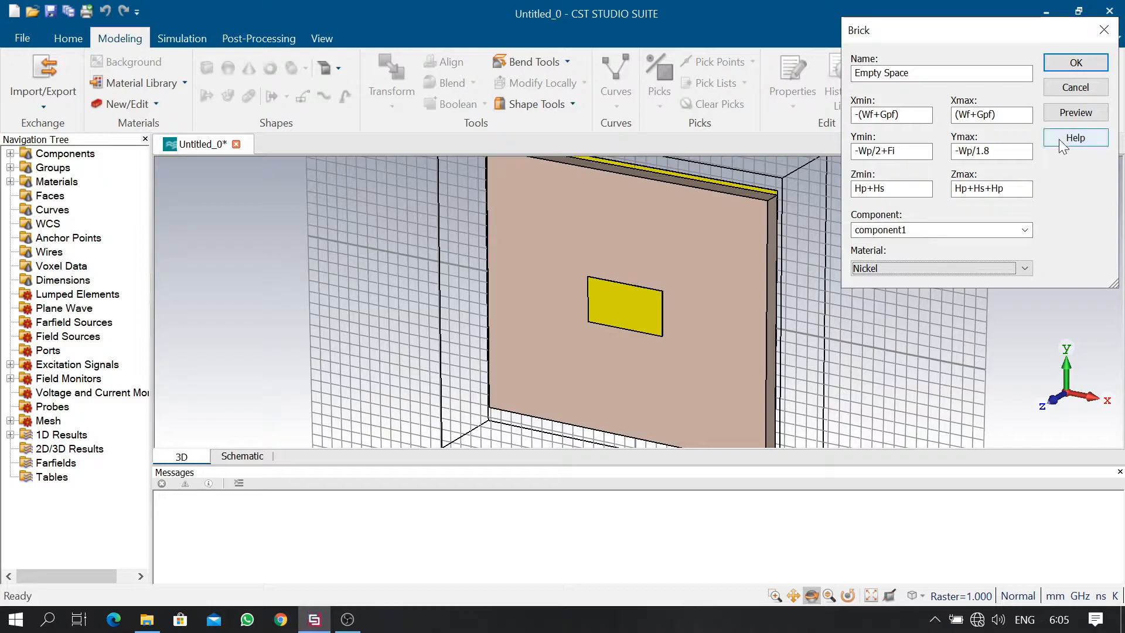
# Preview and create the Empty Space brick, cutting the highlighted shape away from the Patch
pyautogui.click(1074, 114)
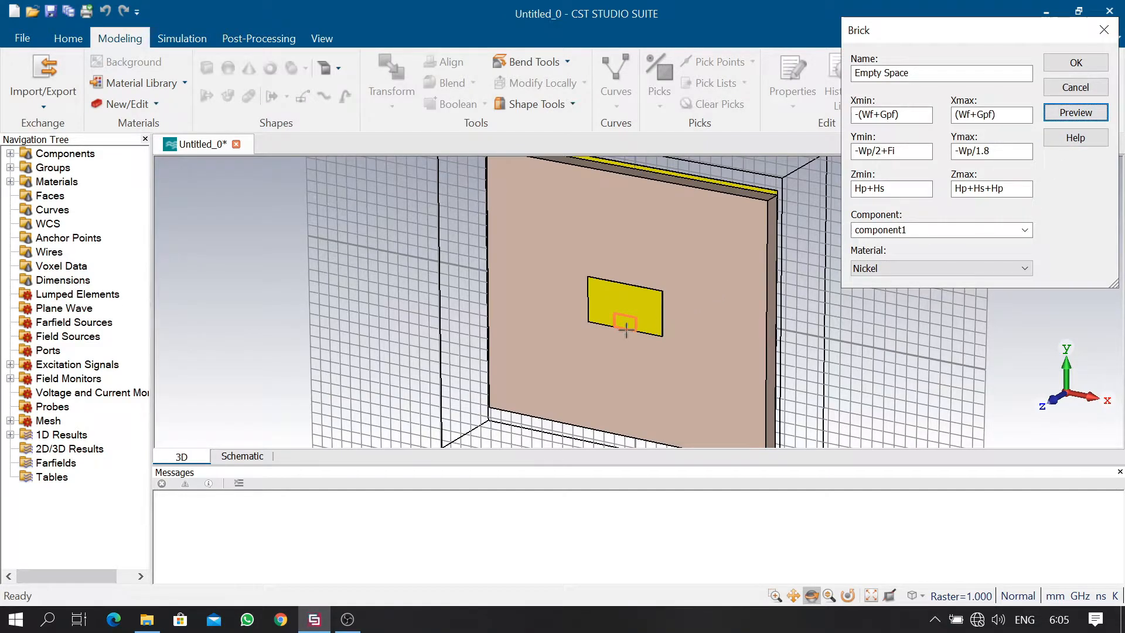
pyautogui.scroll(-3, 756, 304)
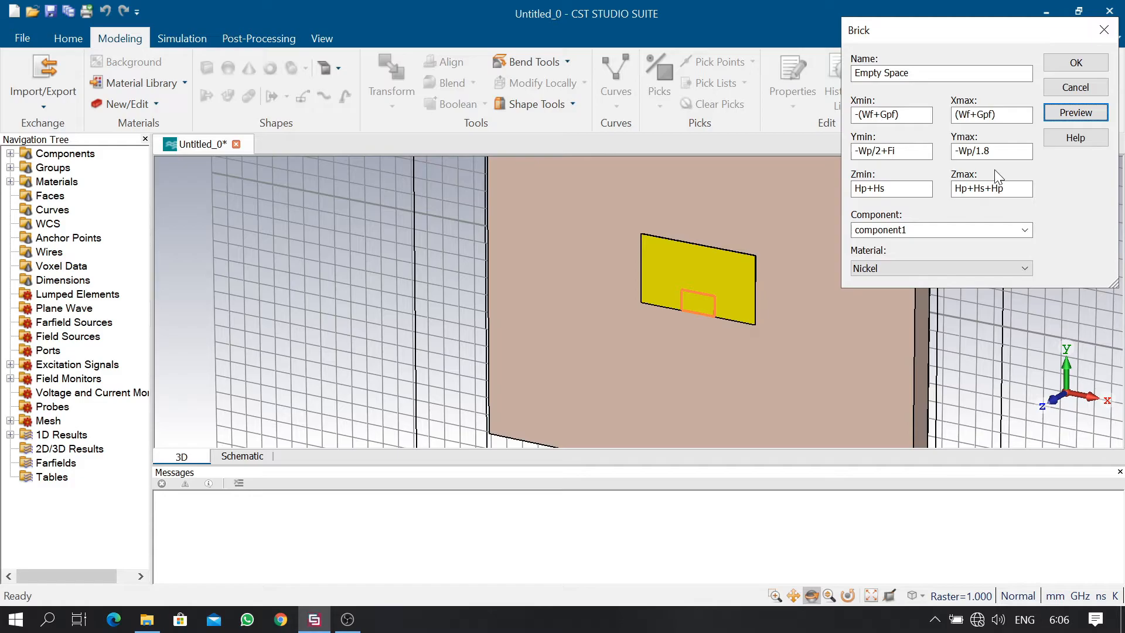
pyautogui.click(1076, 63)
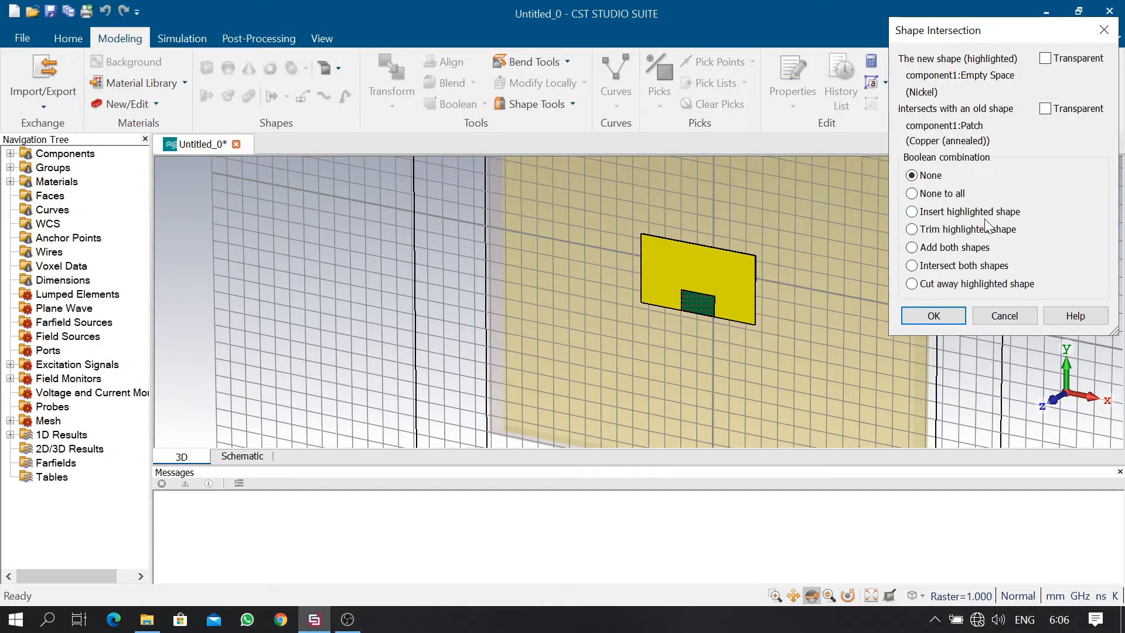
pyautogui.moveTo(983, 47); pyautogui.dragTo(967, 64)
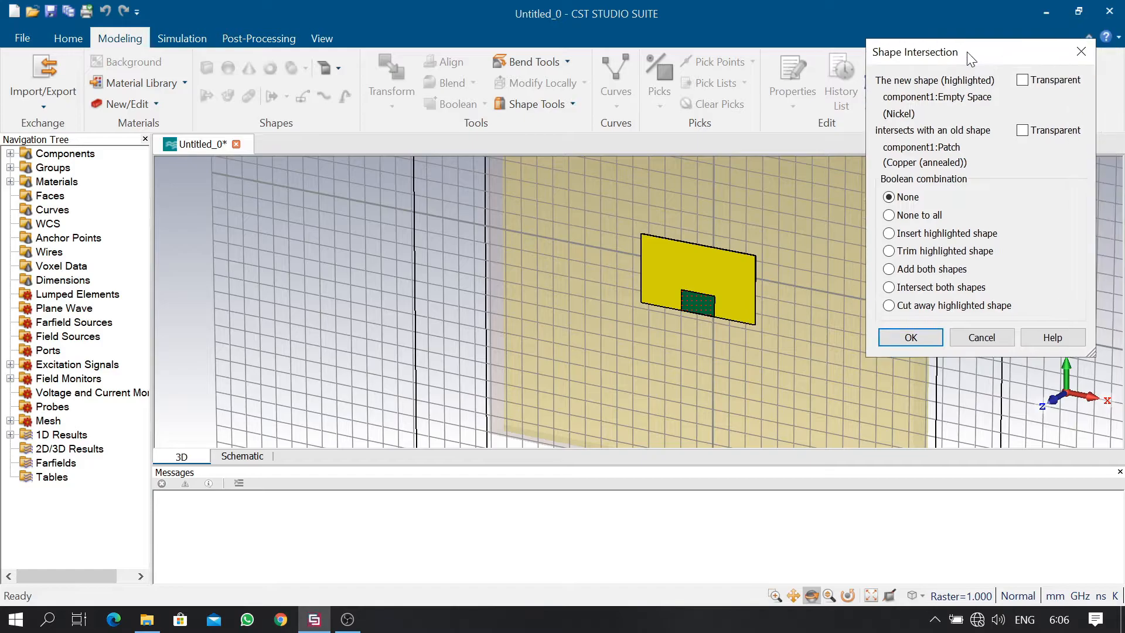
pyautogui.click(930, 305)
pyautogui.click(894, 339)
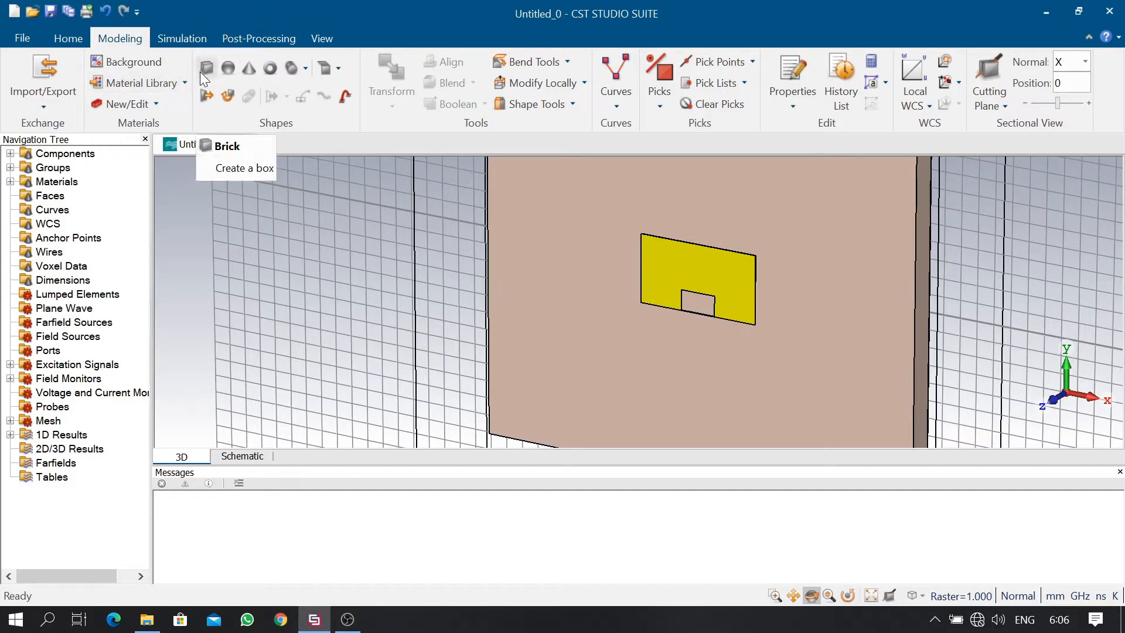
# Start a new brick and name it Feedline
pyautogui.click(202, 70)
pyautogui.press('Escape')
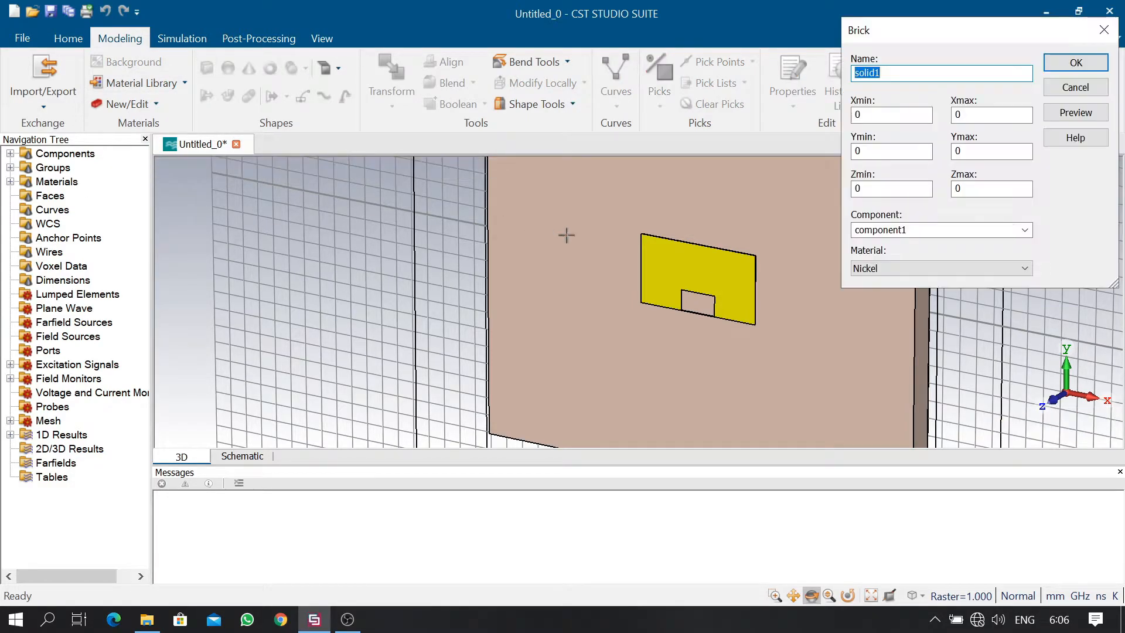
pyautogui.write('Feedline')
# Set the Feedline brick's X range from -Wf/4+Gpf to Wf/4+Gpf
pyautogui.click(857, 115)
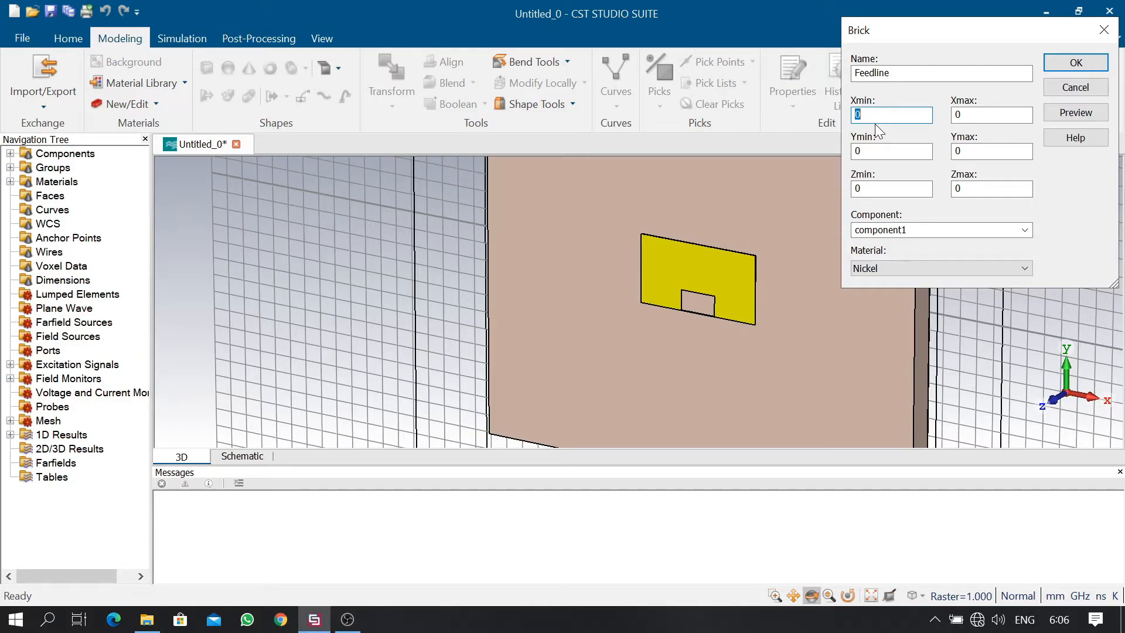
pyautogui.write('-Wf/3+Gpf')
pyautogui.click(880, 114)
pyautogui.press('BackSpace')
pyautogui.write('4+Gpf')
pyautogui.doubleClick(982, 114)
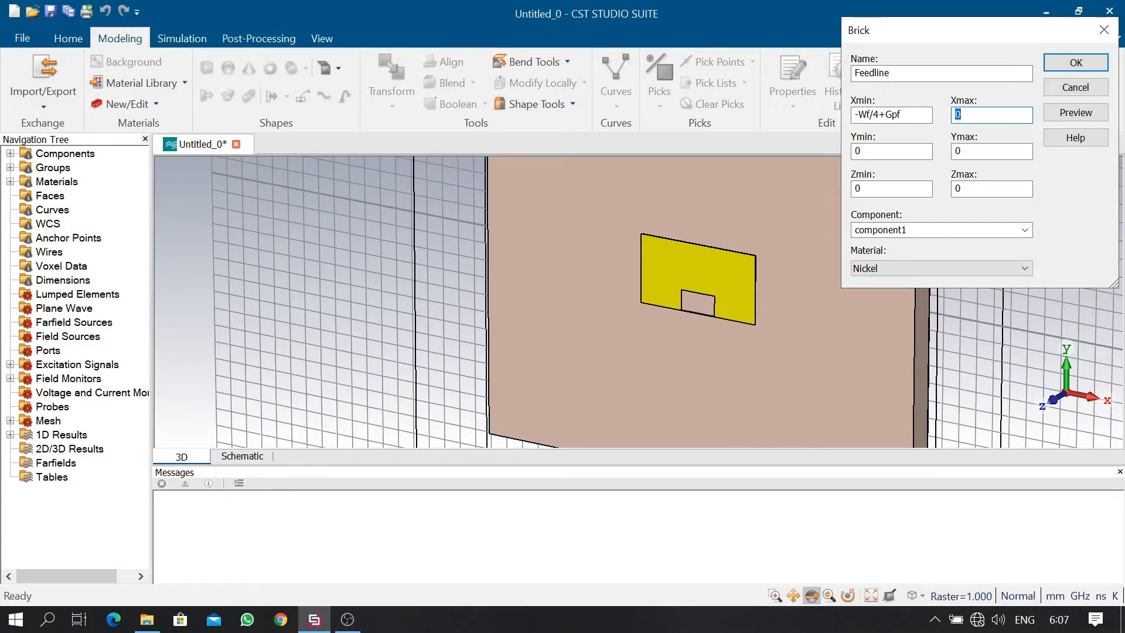
pyautogui.moveTo(905, 115); pyautogui.dragTo(858, 114)
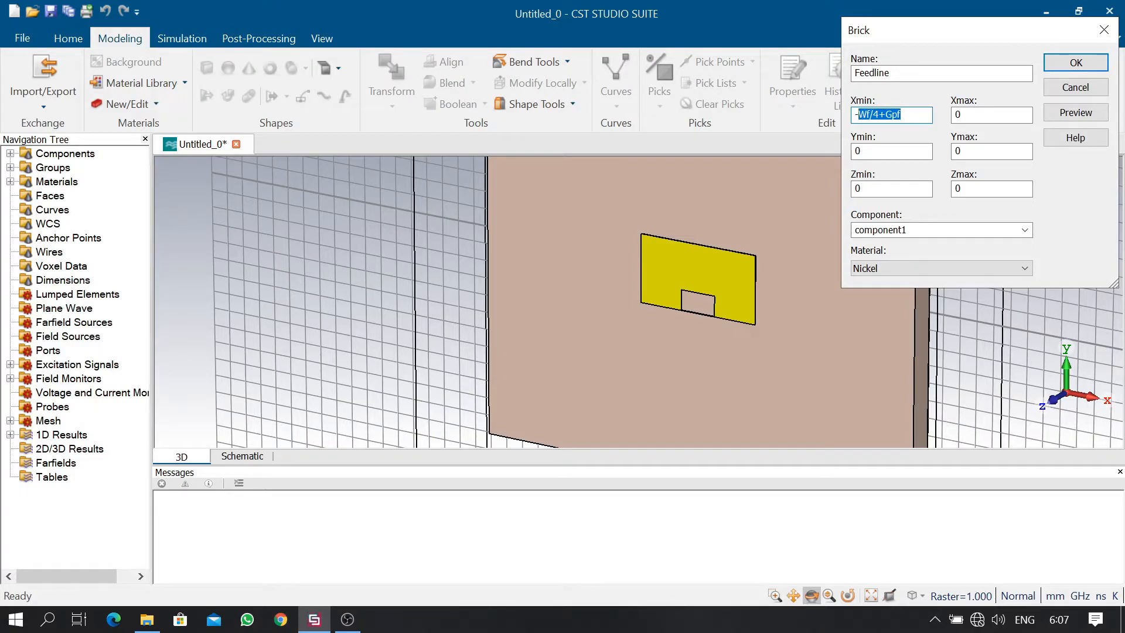
pyautogui.moveTo(970, 114); pyautogui.dragTo(939, 115)
pyautogui.hotkey('ctrl', 'v')
# Set the Feedline brick's Y range from -Lf to 0
pyautogui.click(896, 150)
pyautogui.doubleClick(879, 151)
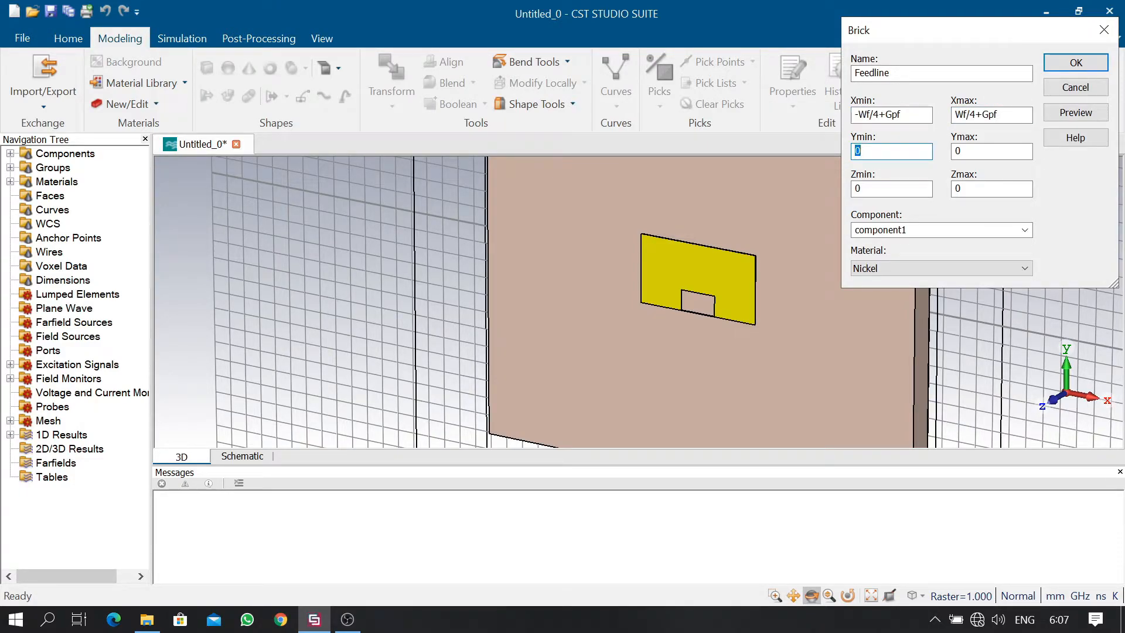
pyautogui.write('-Lf')
pyautogui.press('Tab')
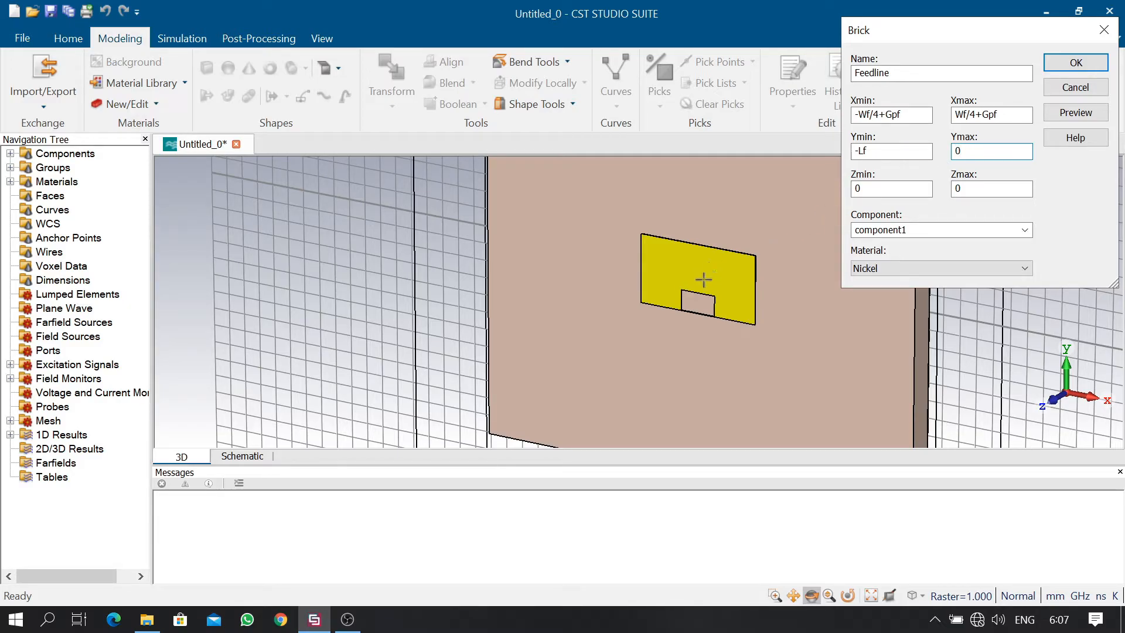
# Set the Feedline brick's Z range from Hp+Hs to Hp+Hs+Hp
pyautogui.press('Tab')
pyautogui.write('Hp+Hs')
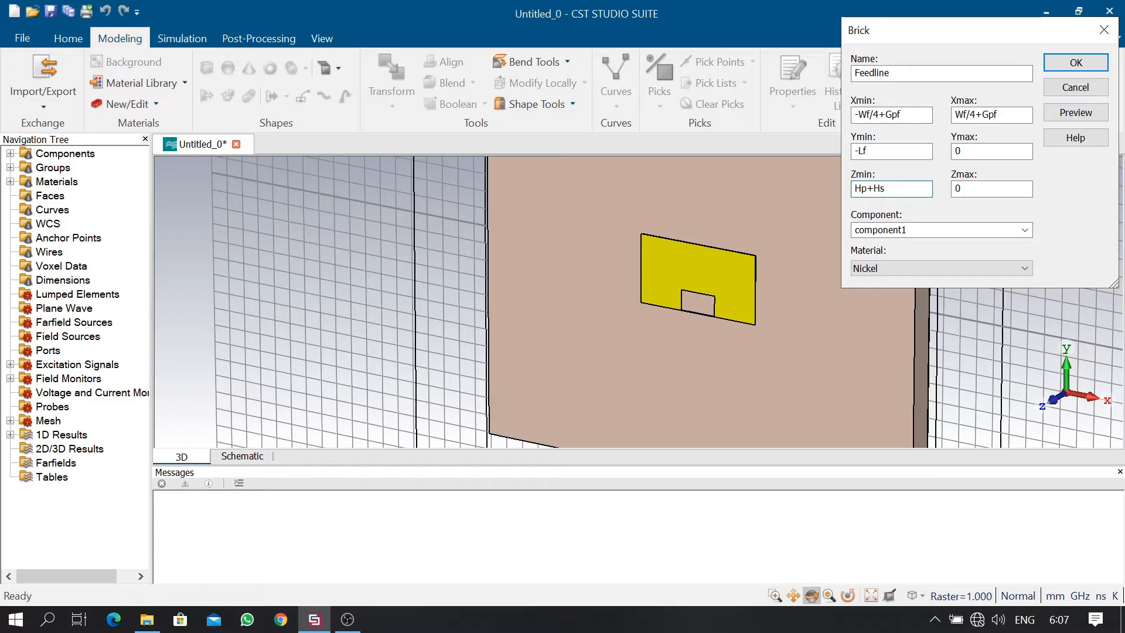
pyautogui.click(959, 188)
pyautogui.write('Hp+')
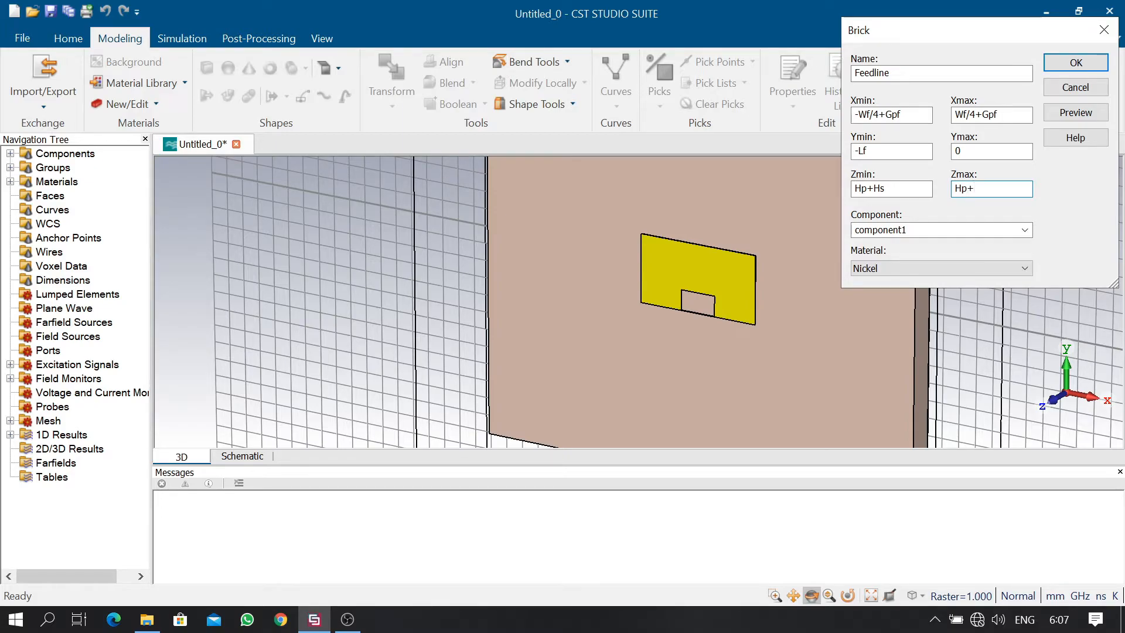
pyautogui.write('Hs+Hp')
# Assign Copper (annealed) to the Feedline brick and create it
pyautogui.click(933, 269)
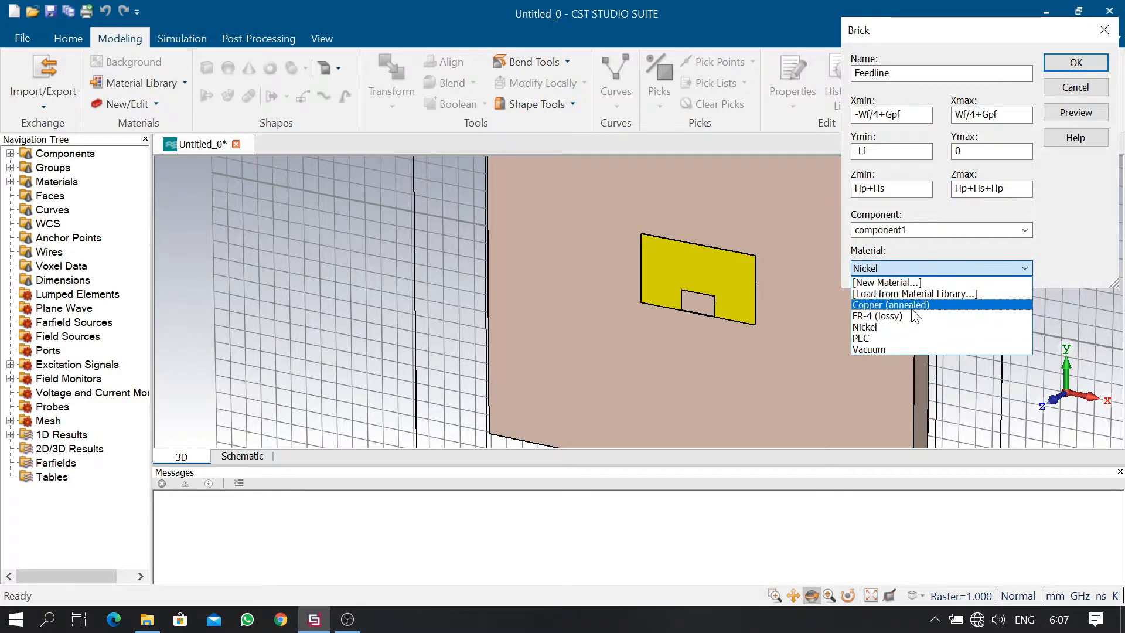
pyautogui.click(912, 305)
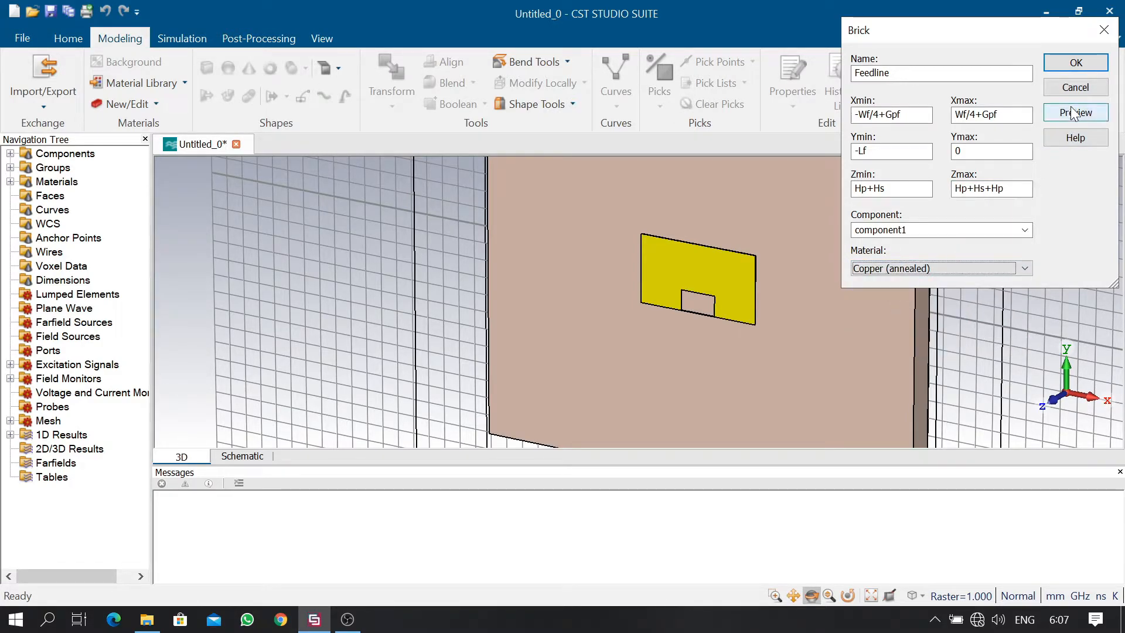
pyautogui.click(1075, 63)
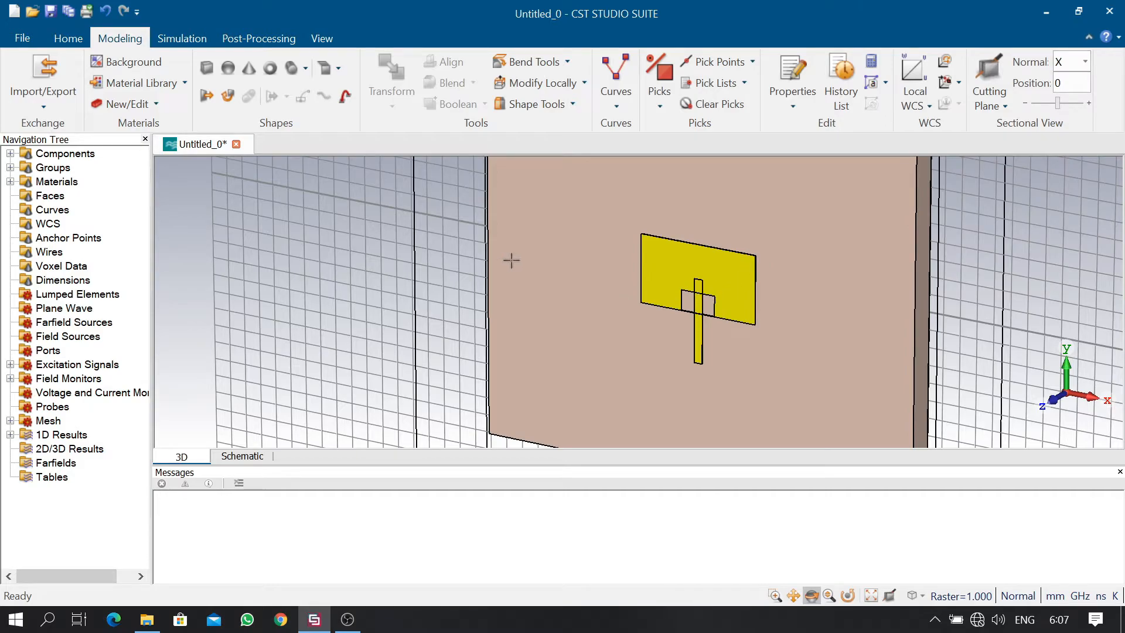
# Inspect the feedline on the patch and expand component1 to list its solids
pyautogui.scroll(1, 784, 254)
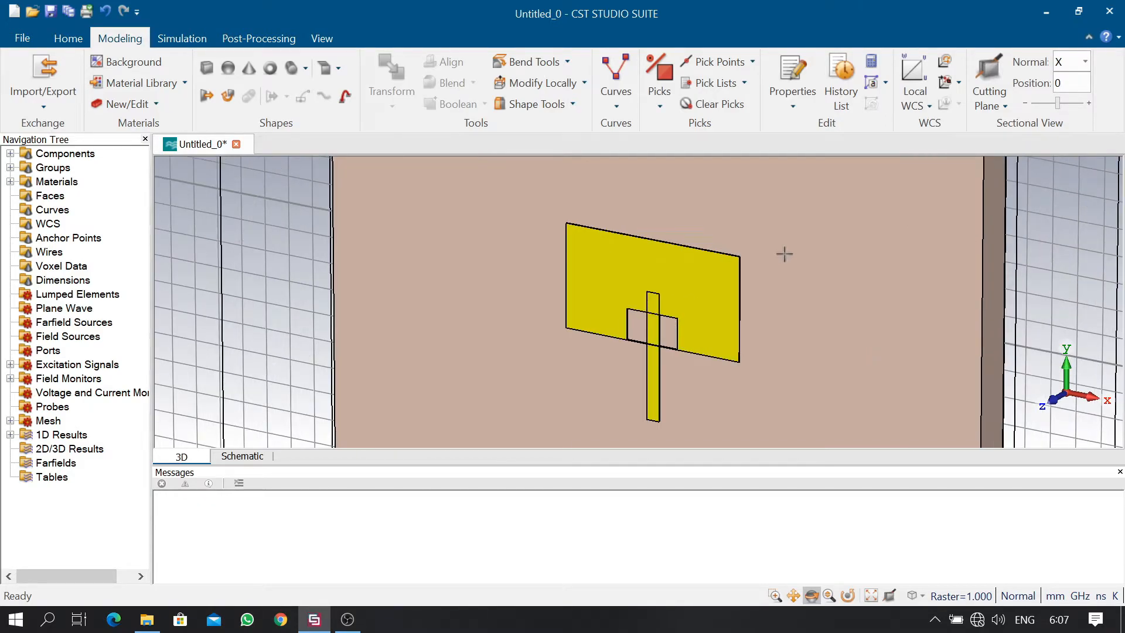
pyautogui.scroll(-2, 785, 255)
pyautogui.scroll(-1, 949, 239)
pyautogui.scroll(1, 950, 240)
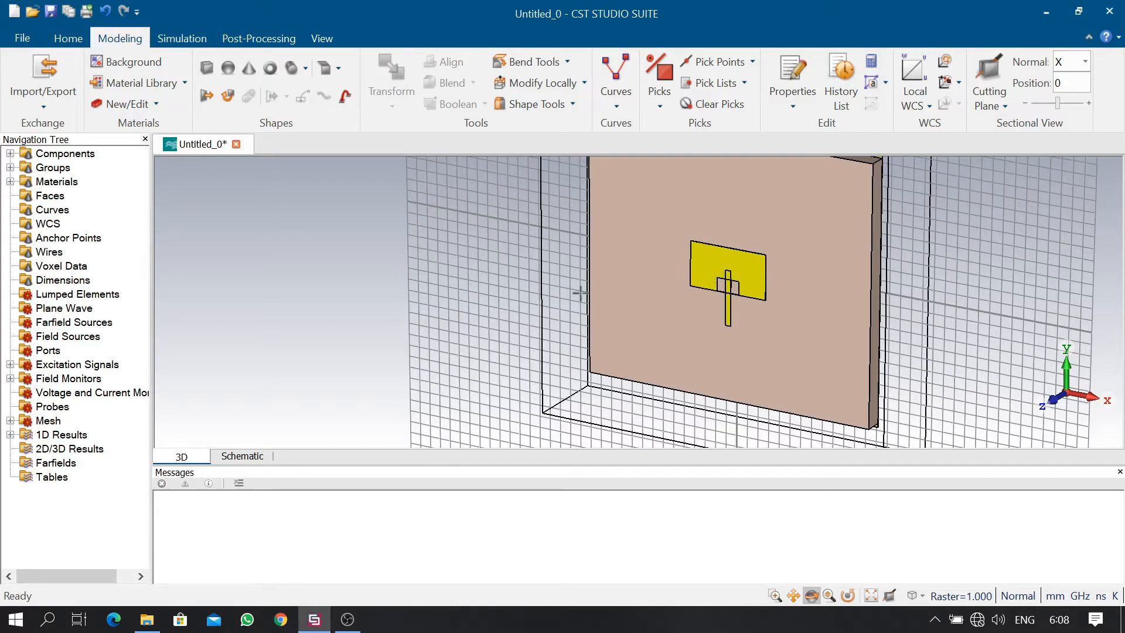
pyautogui.click(53, 155)
pyautogui.doubleClick(23, 155)
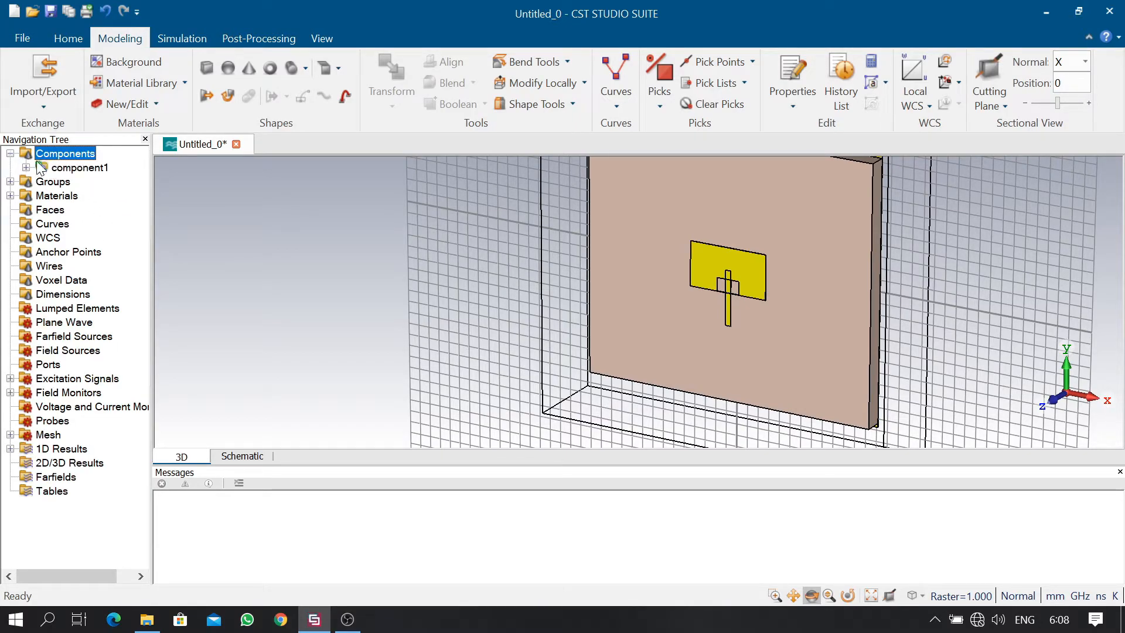
pyautogui.click(26, 168)
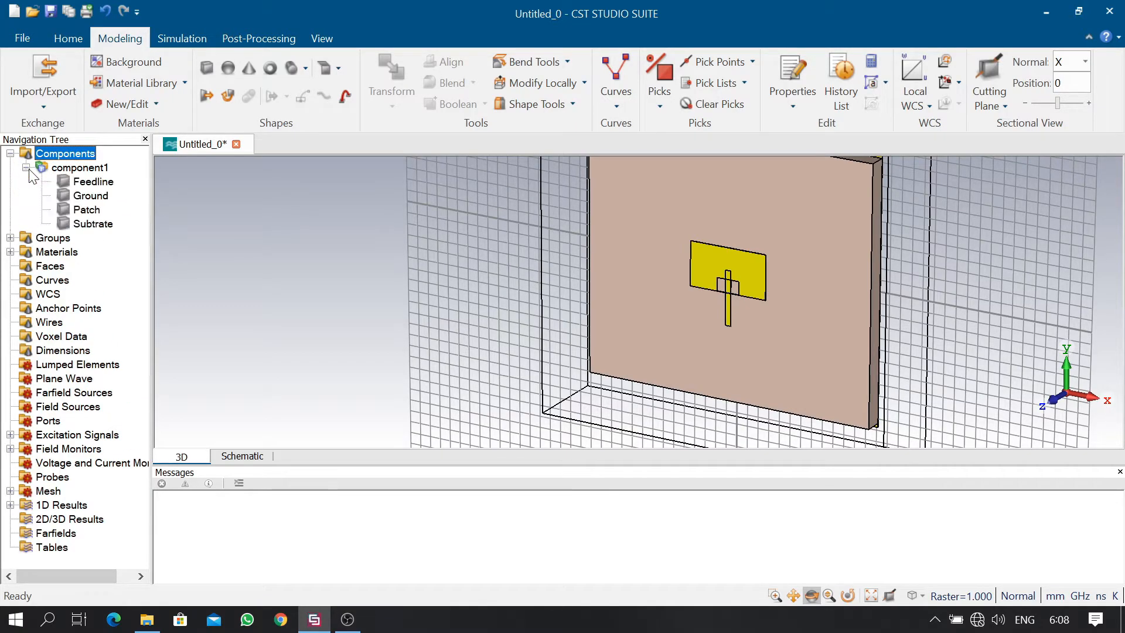
# Unite the Patch with the Feedline using a Boolean Add
pyautogui.click(98, 185)
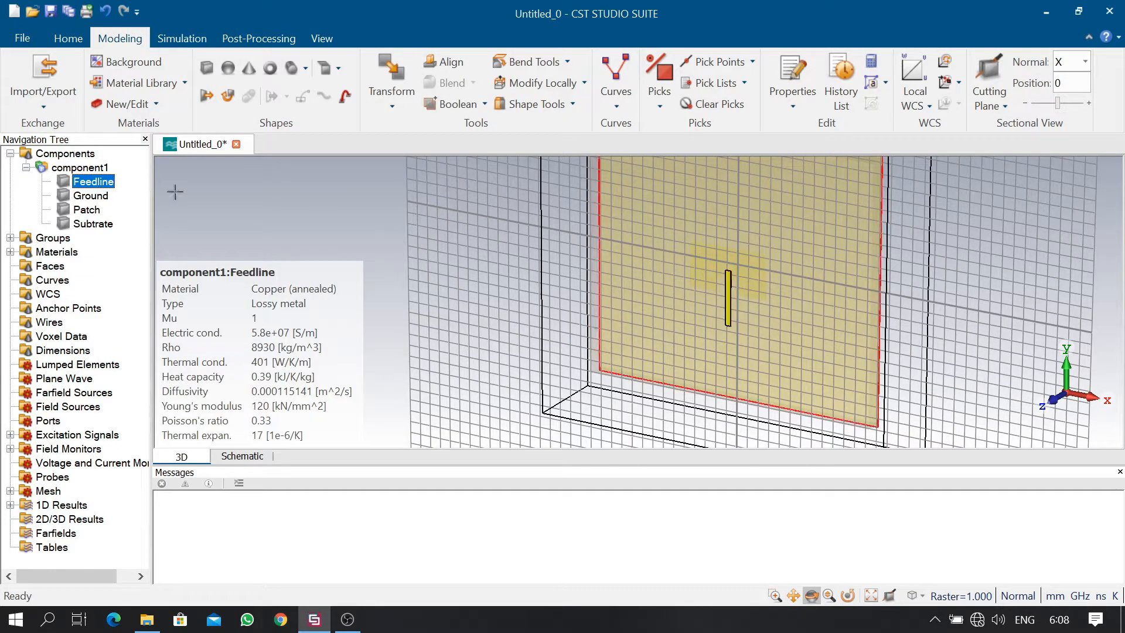
pyautogui.click(484, 104)
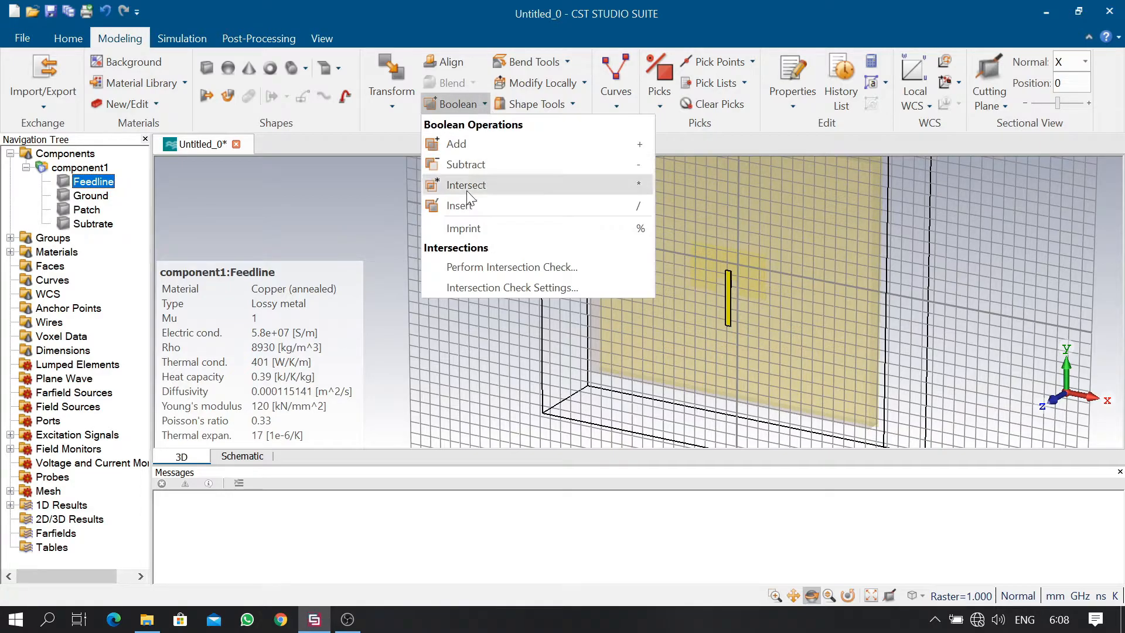
pyautogui.click(514, 146)
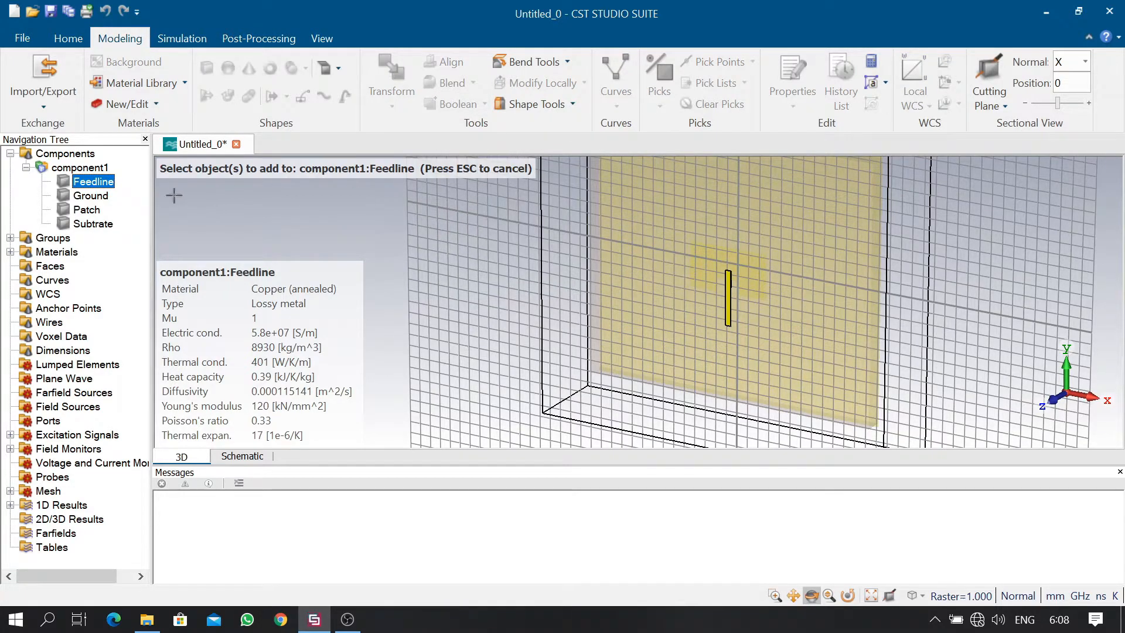
pyautogui.click(88, 210)
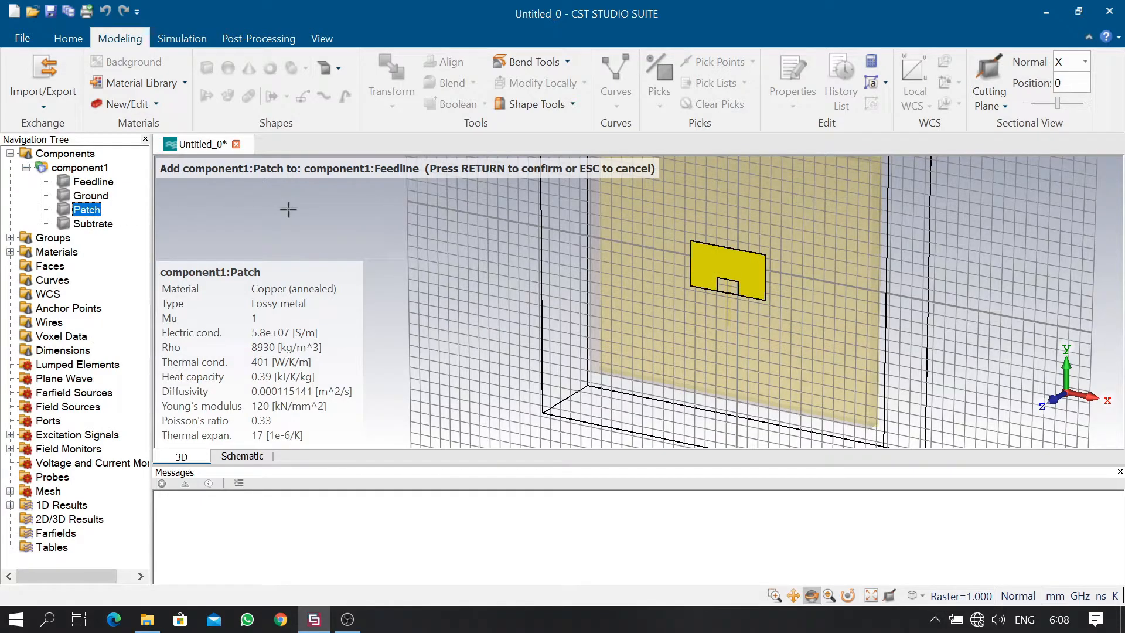
pyautogui.press('Return')
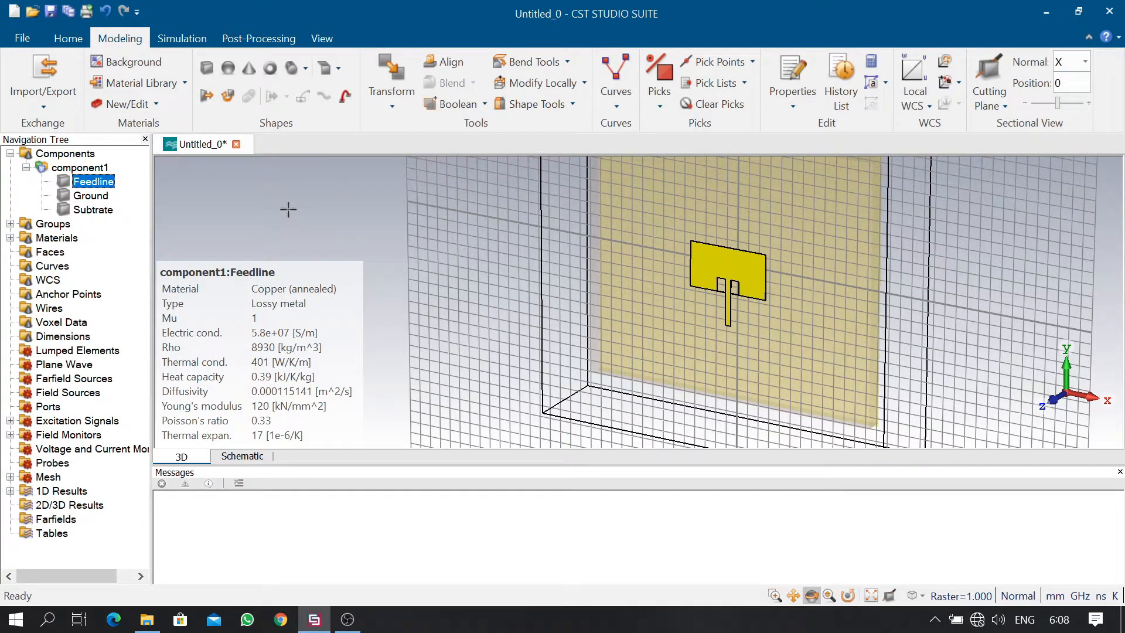
pyautogui.click(80, 154)
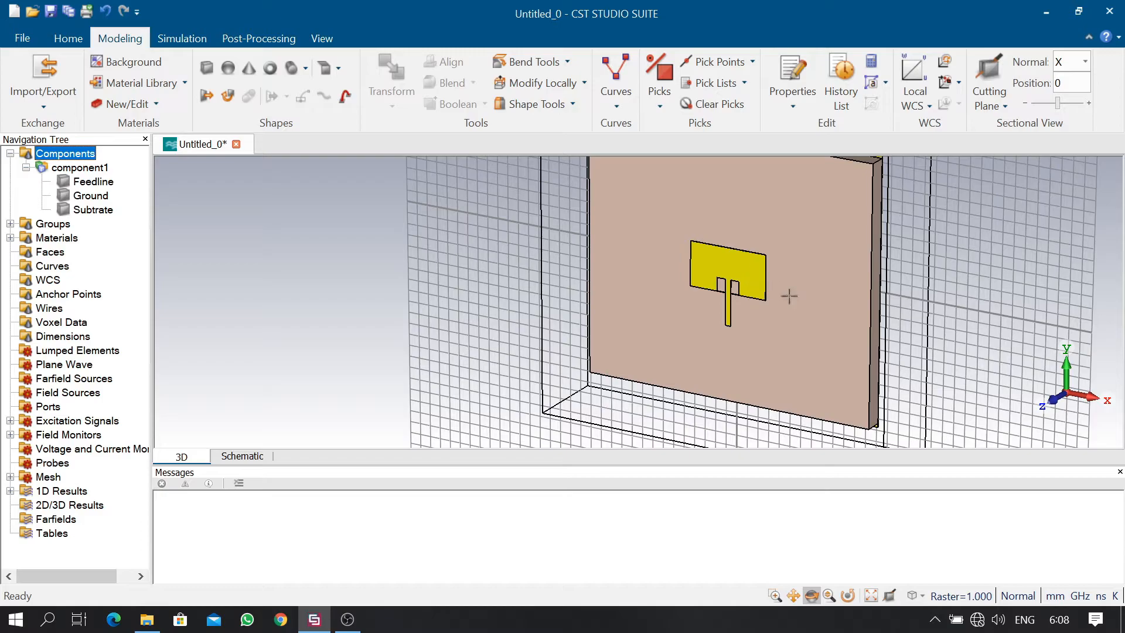
# Pick the substrate's thin side face on the negative Y side, at the feedline end
pyautogui.click(812, 304)
pyautogui.moveTo(811, 263); pyautogui.dragTo(647, 259)
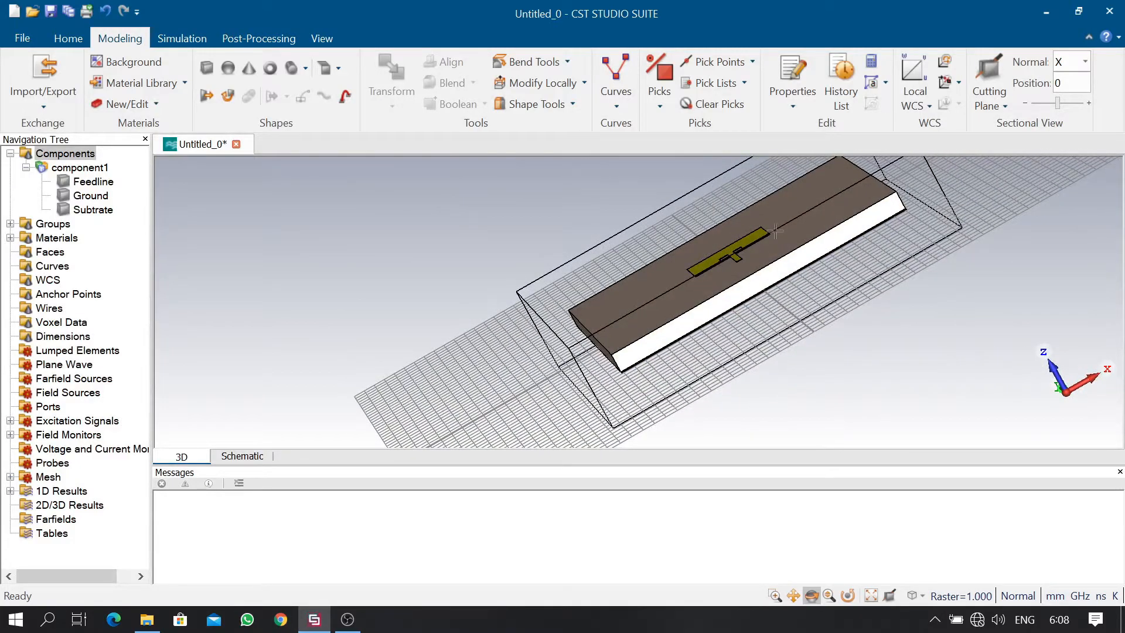
pyautogui.click(661, 105)
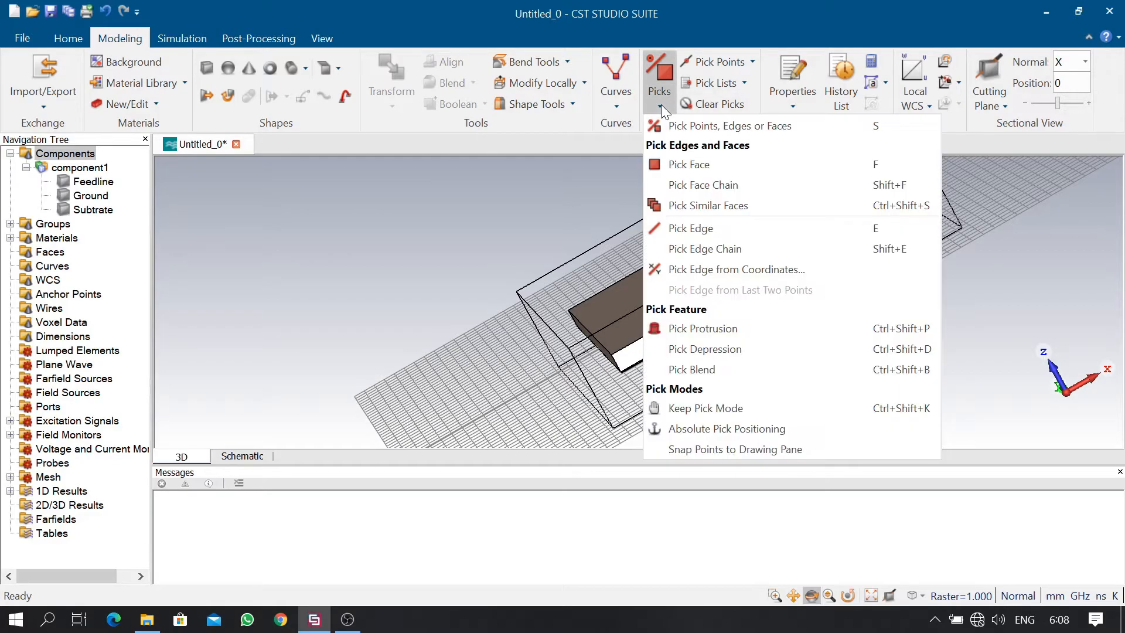
pyautogui.click(685, 165)
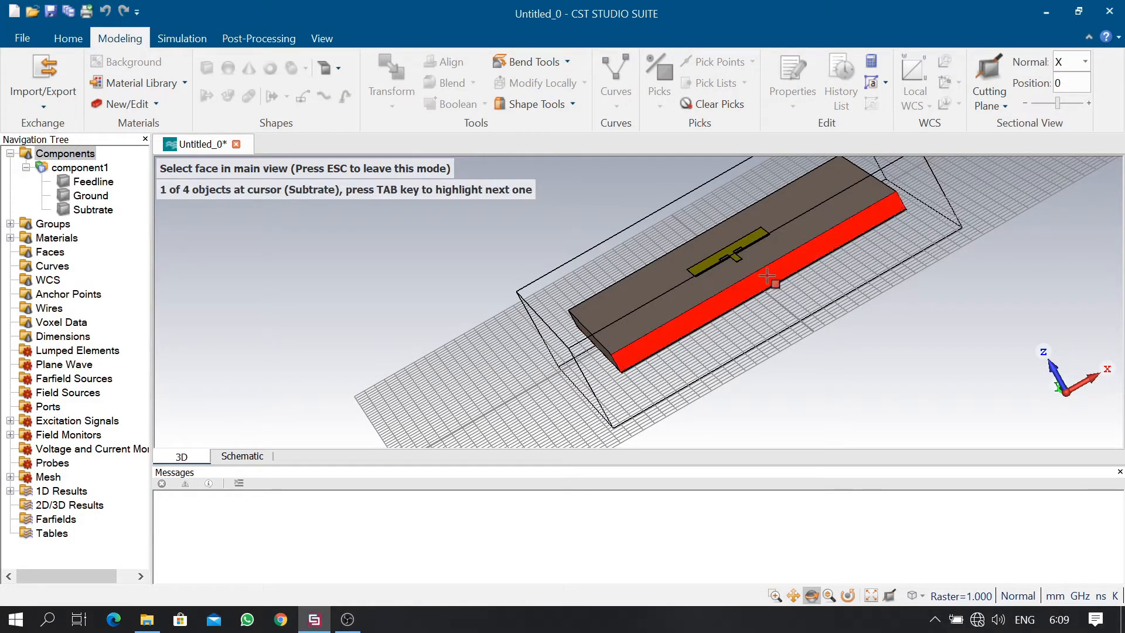
pyautogui.click(796, 266)
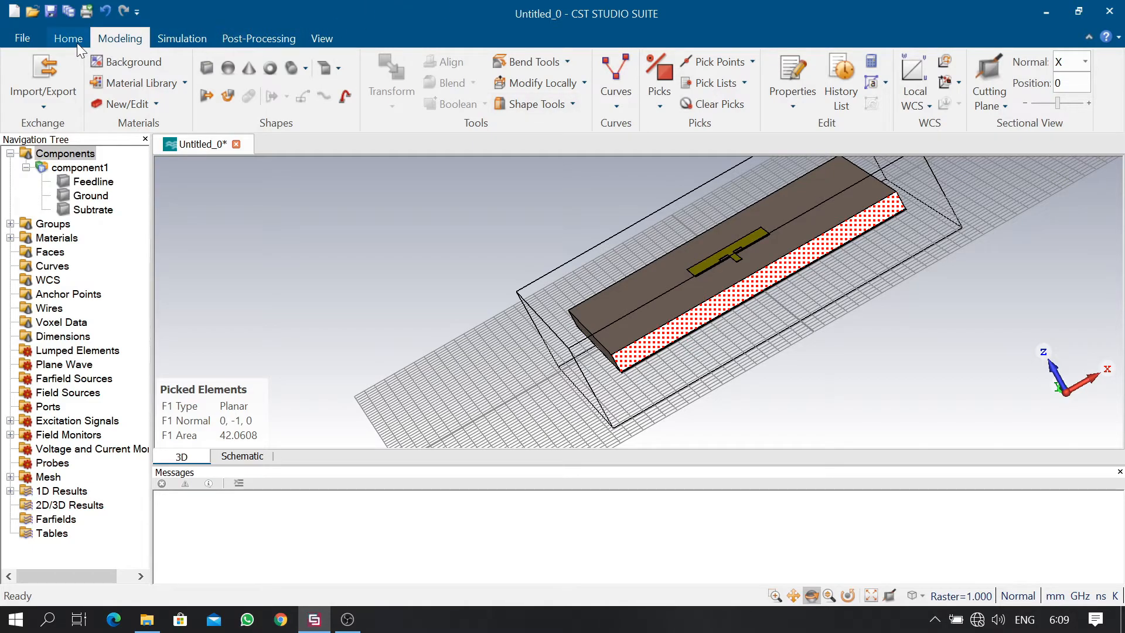
# Start a waveguide port from the picked face and set its Xmin and Xmax offsets to 3*Wf
pyautogui.click(178, 38)
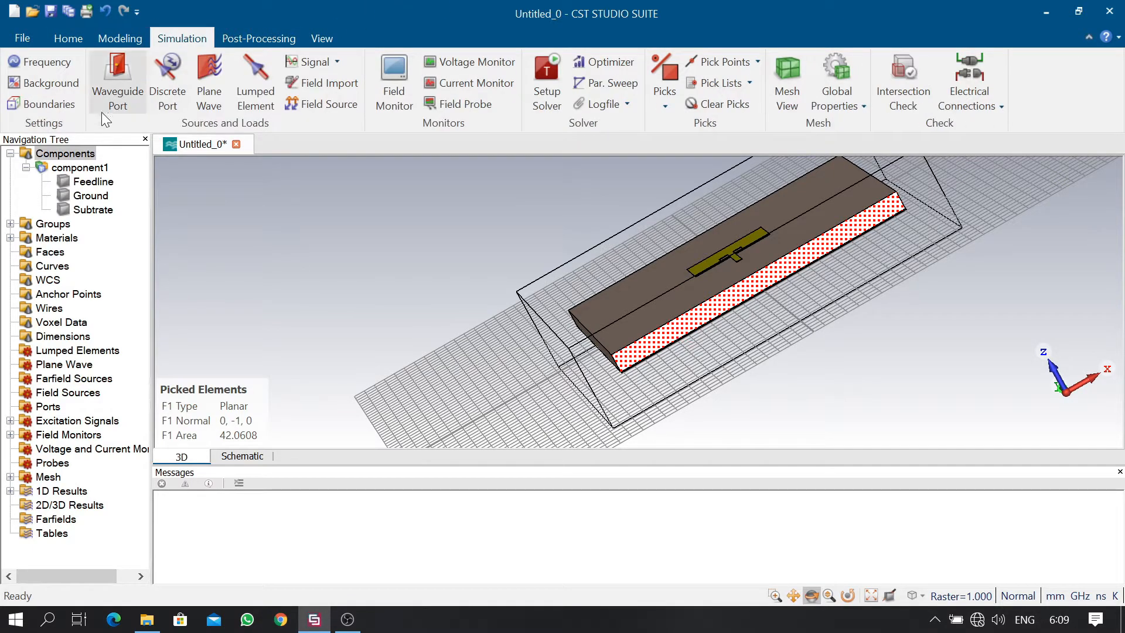
pyautogui.click(121, 99)
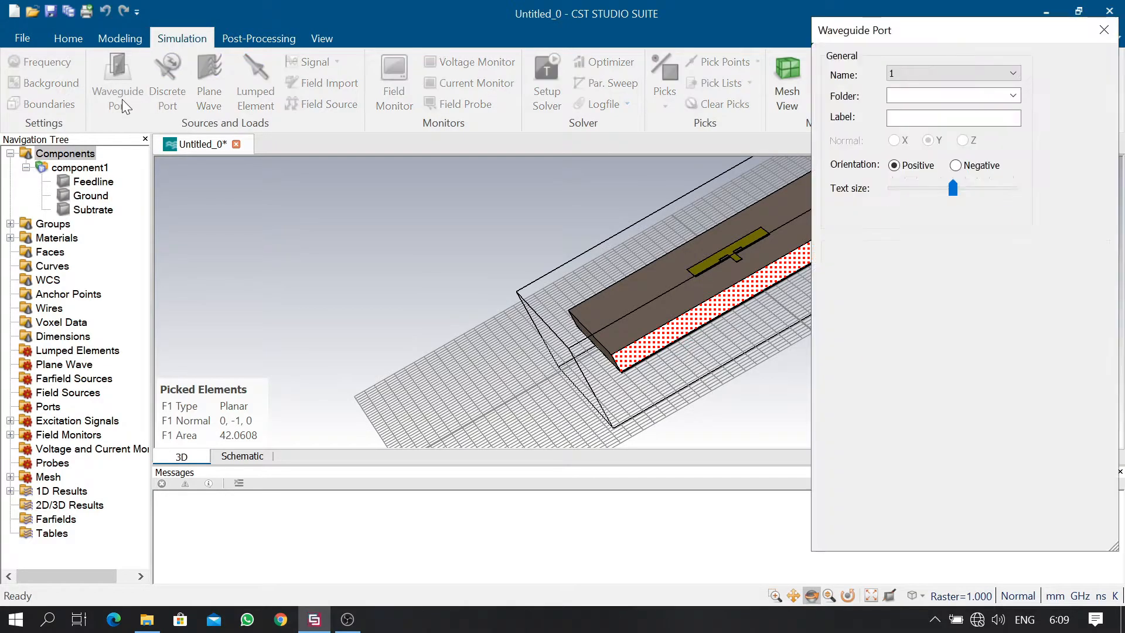
pyautogui.doubleClick(936, 284)
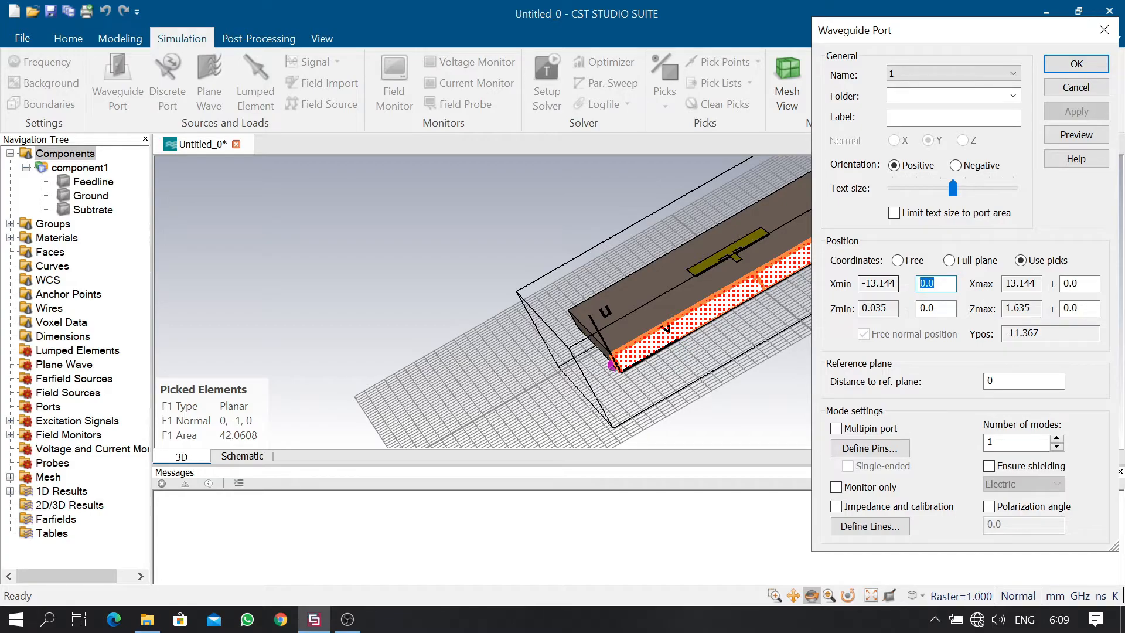
pyautogui.write('3*wf')
pyautogui.press('BackSpace')
pyautogui.press('BackSpace')
pyautogui.write('W')
pyautogui.press('Tab')
pyautogui.write('W')
pyautogui.press('BackSpace')
pyautogui.press('BackSpace')
pyautogui.write('3*Wf')
pyautogui.press('Tab')
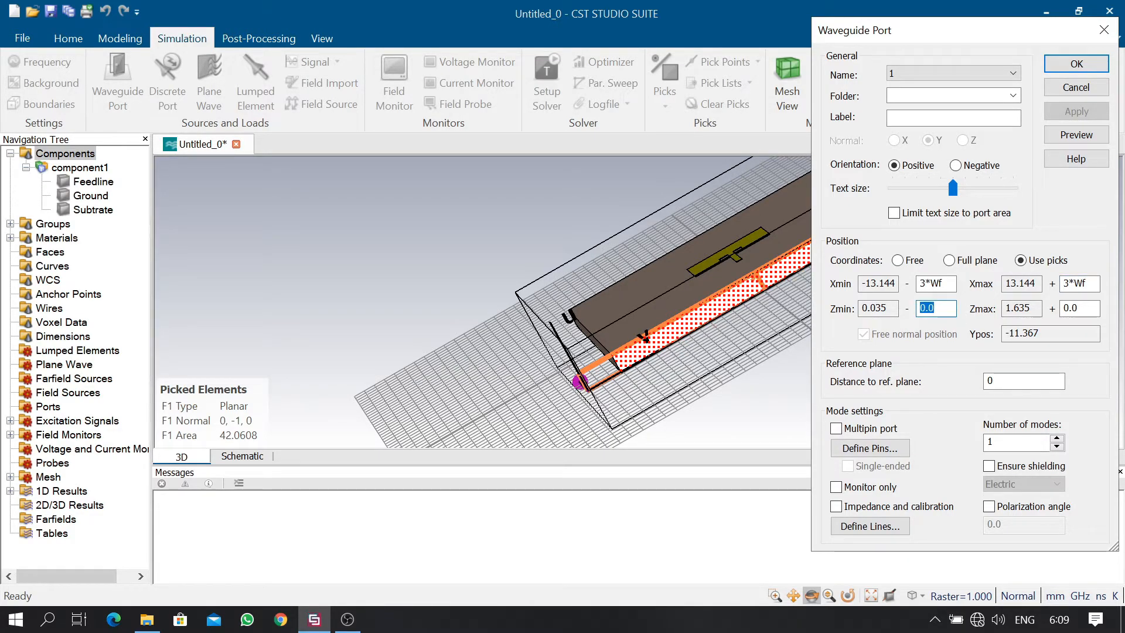
# Set the port's Zmin offset to Hp+Hs and its Zmax offset to 4*Hs, and preview the port
pyautogui.write('HP')
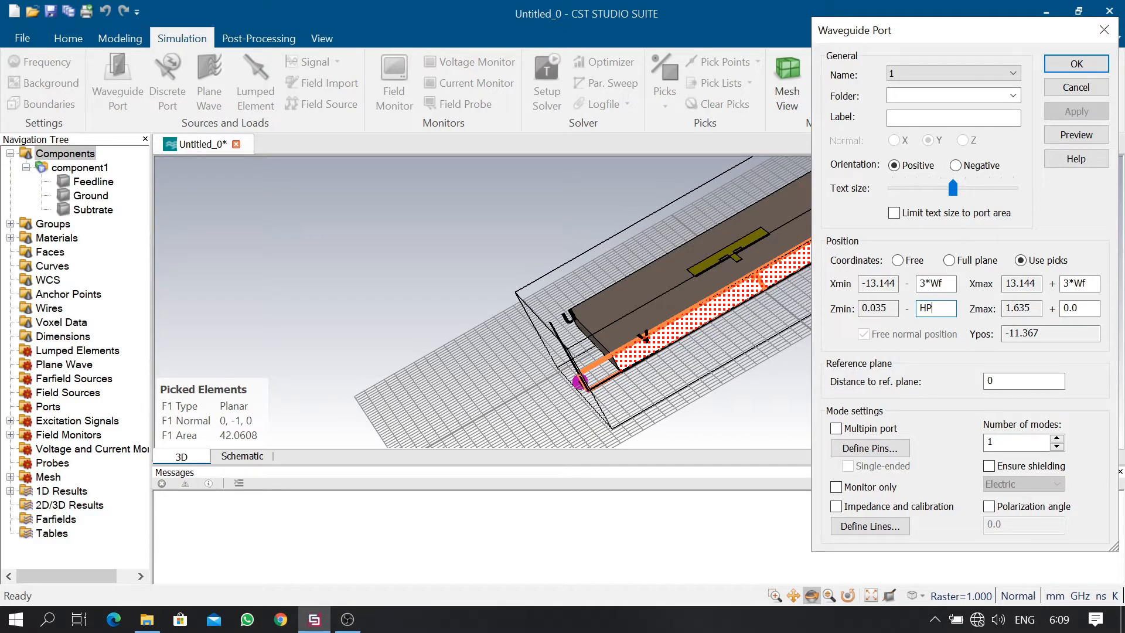
pyautogui.write('+Hs')
pyautogui.press('BackSpace')
pyautogui.write('p')
pyautogui.press('Tab')
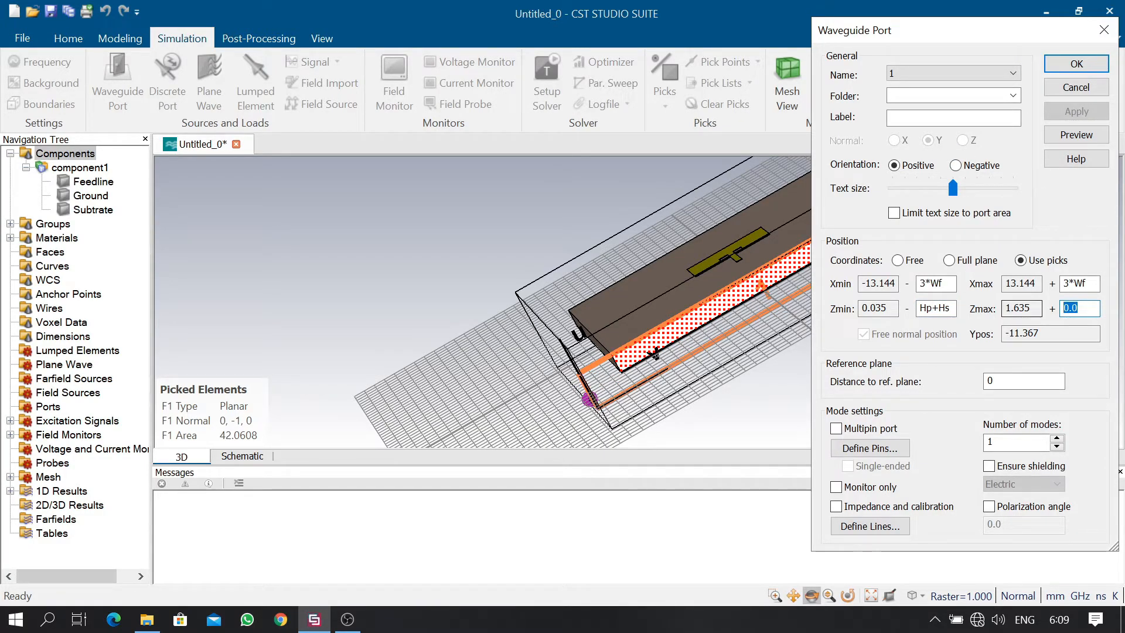
pyautogui.write('4*Hs')
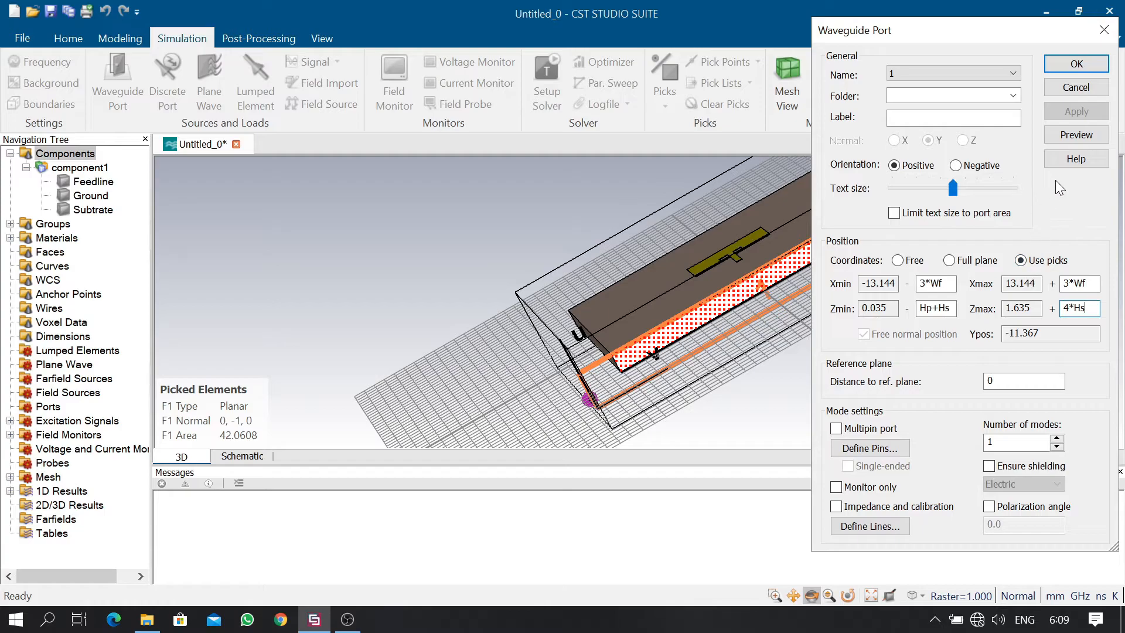
pyautogui.click(1071, 136)
# Try a Zmax offset of 4*Hp for the waveguide port and preview it
pyautogui.click(1087, 308)
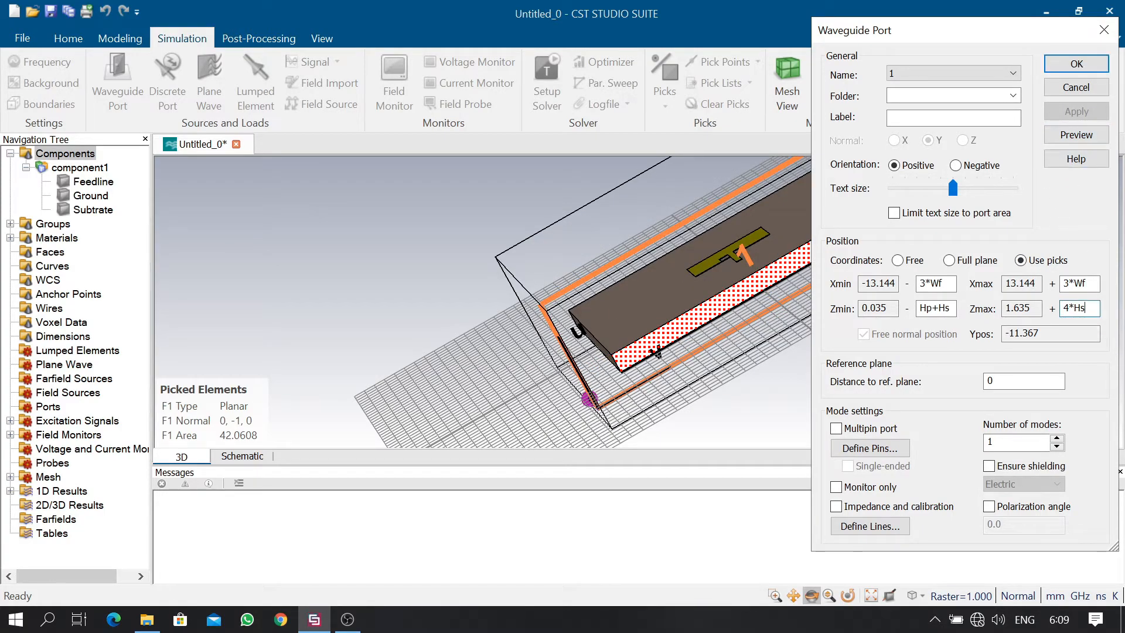
pyautogui.click(1076, 136)
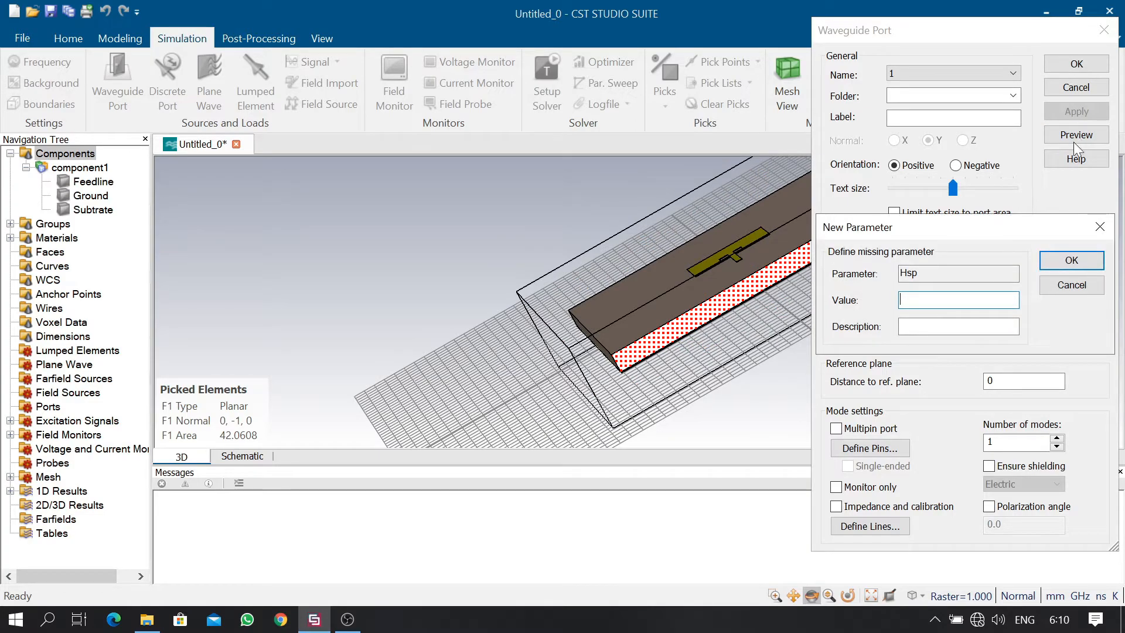
pyautogui.click(1081, 265)
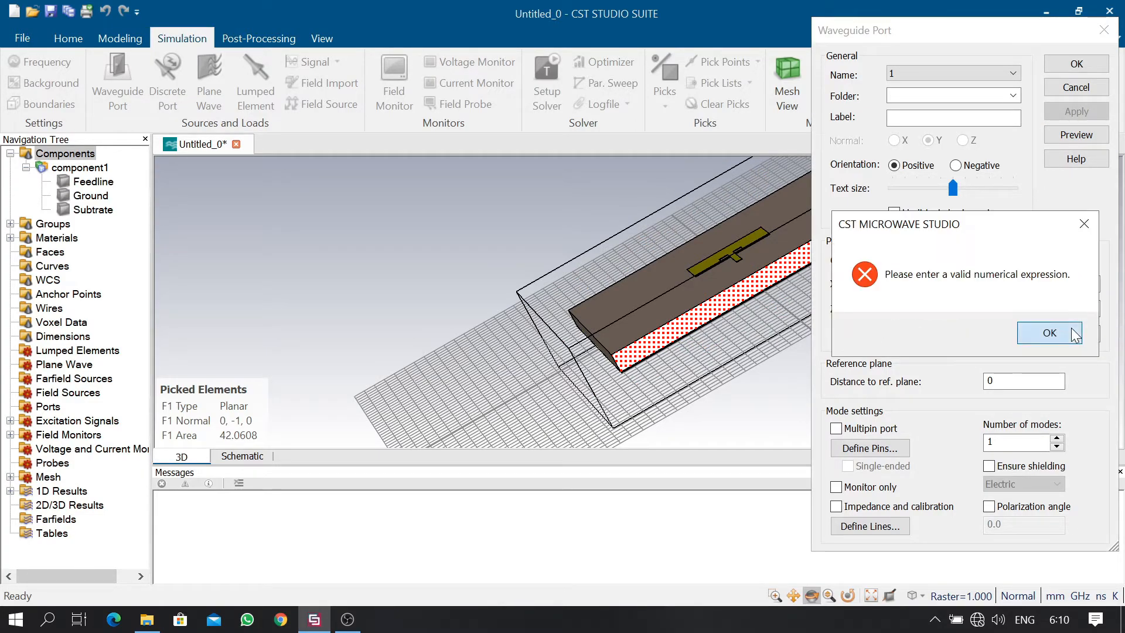
pyautogui.click(1040, 331)
pyautogui.click(1089, 308)
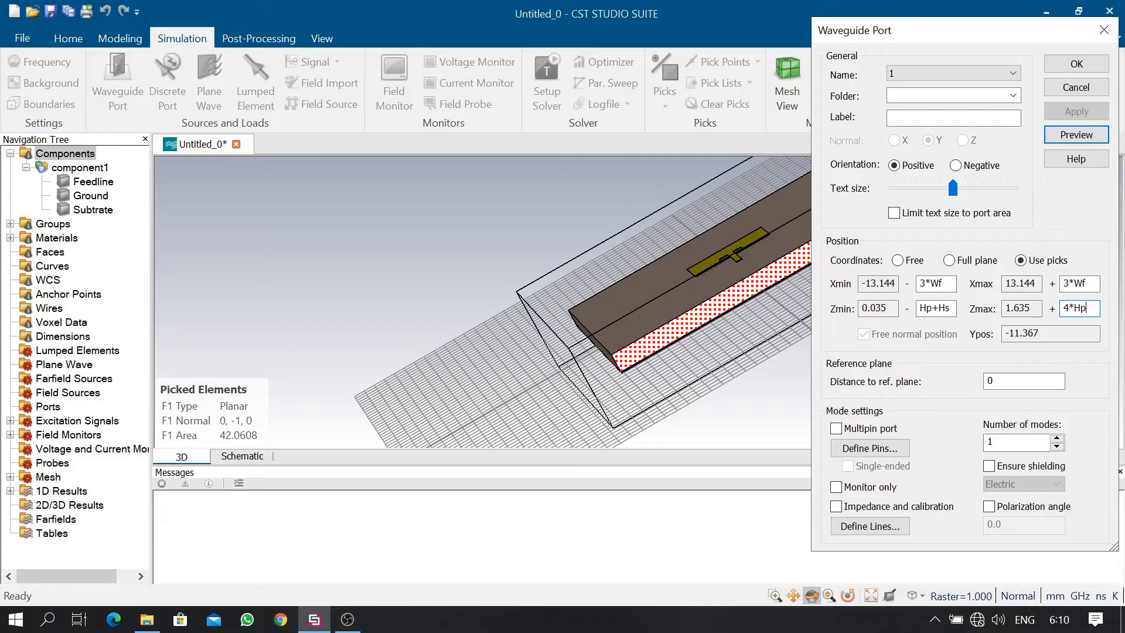
pyautogui.click(1090, 128)
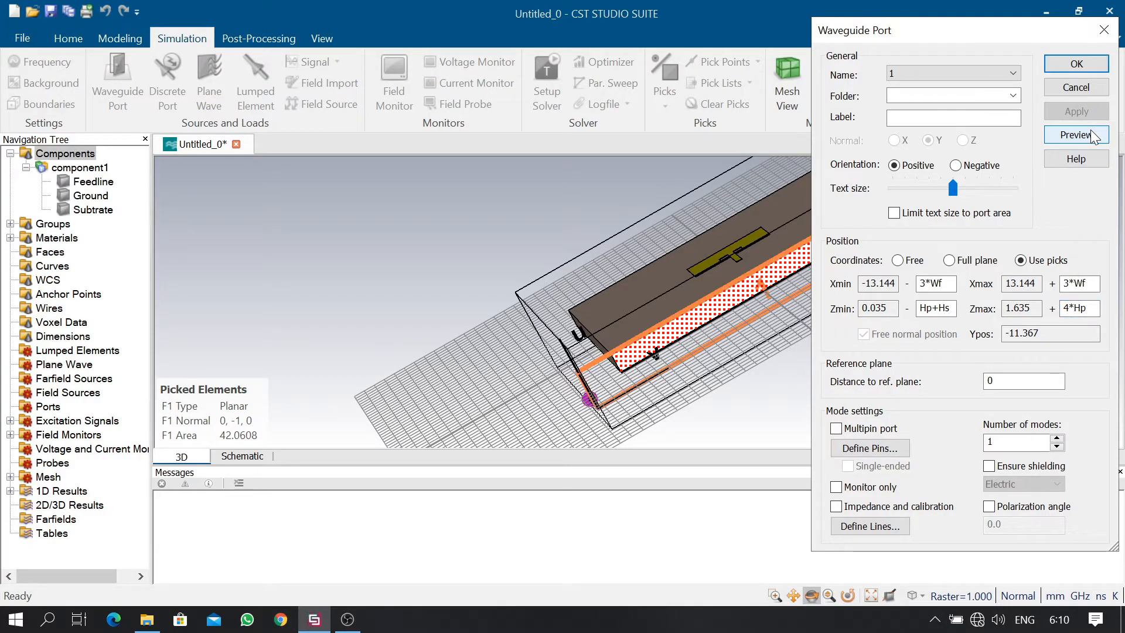
# Set the port's Zmax offset to 4*Hs, preview it and create waveguide port 1
pyautogui.click(1091, 308)
pyautogui.press('BackSpace')
pyautogui.write('s')
pyautogui.click(1090, 131)
pyautogui.click(1076, 64)
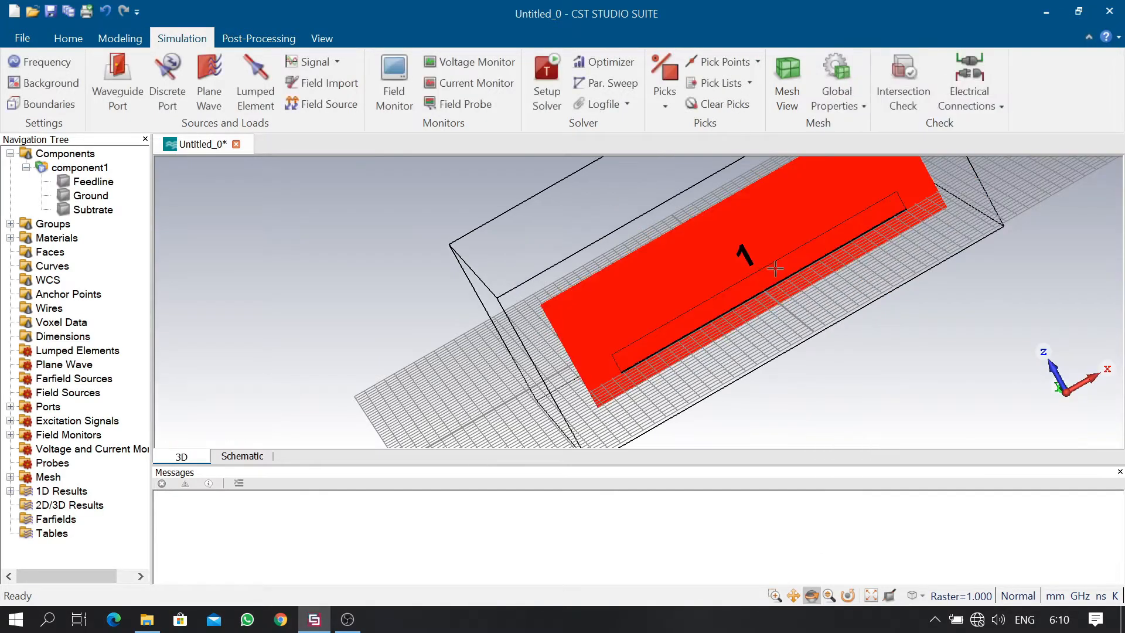
pyautogui.moveTo(1020, 214); pyautogui.dragTo(796, 388)
pyautogui.moveTo(502, 264); pyautogui.dragTo(972, 294)
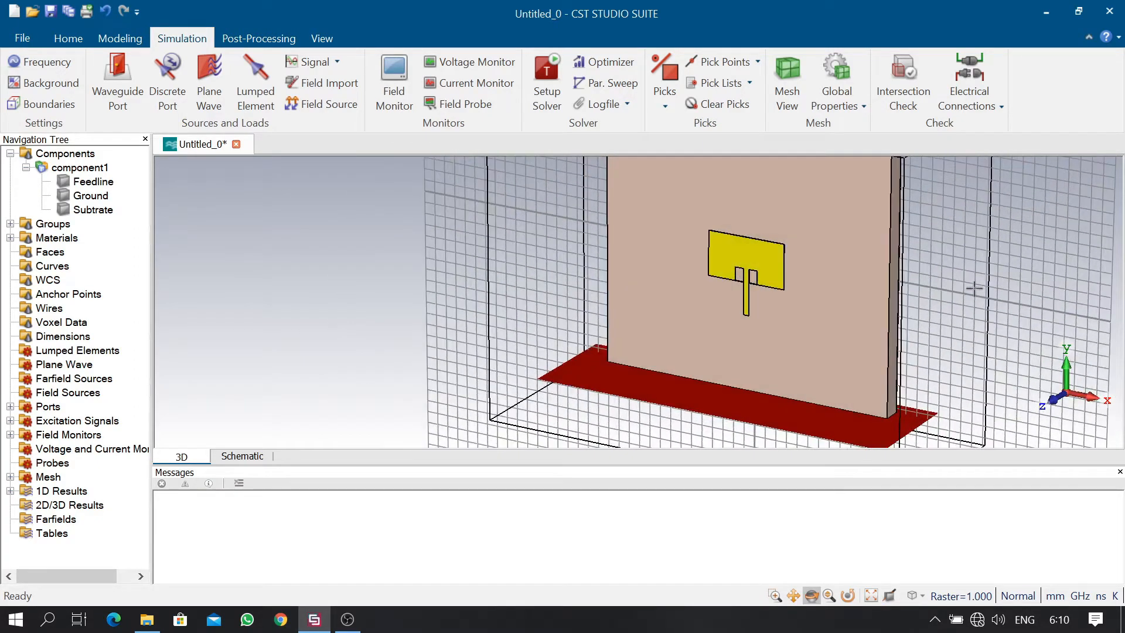
pyautogui.scroll(2, 973, 287)
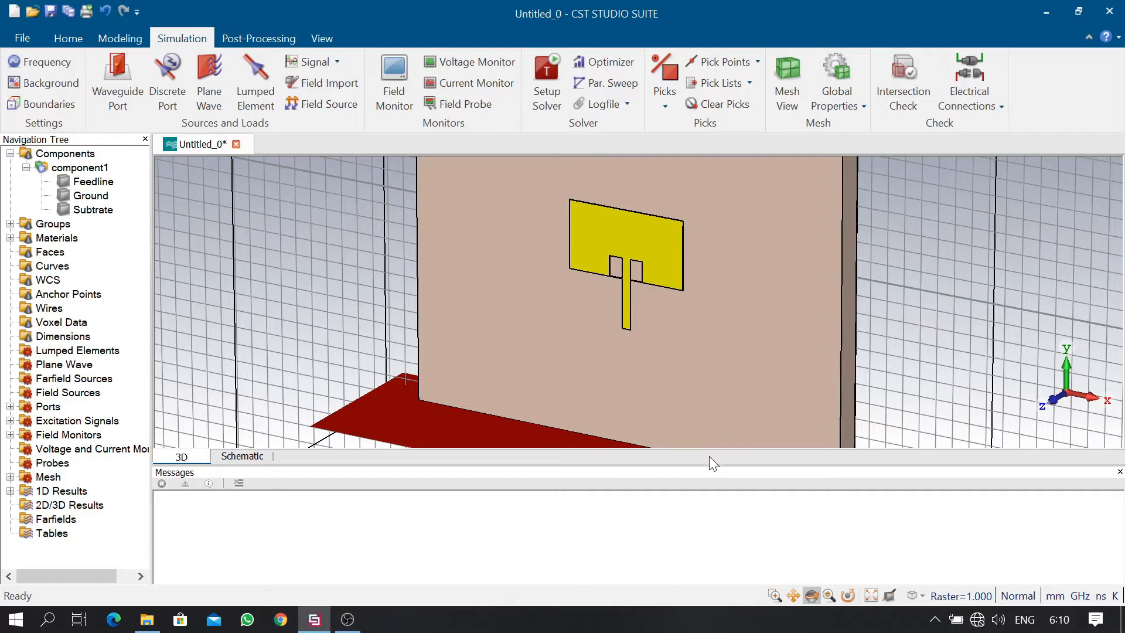
pyautogui.moveTo(706, 466); pyautogui.dragTo(708, 542)
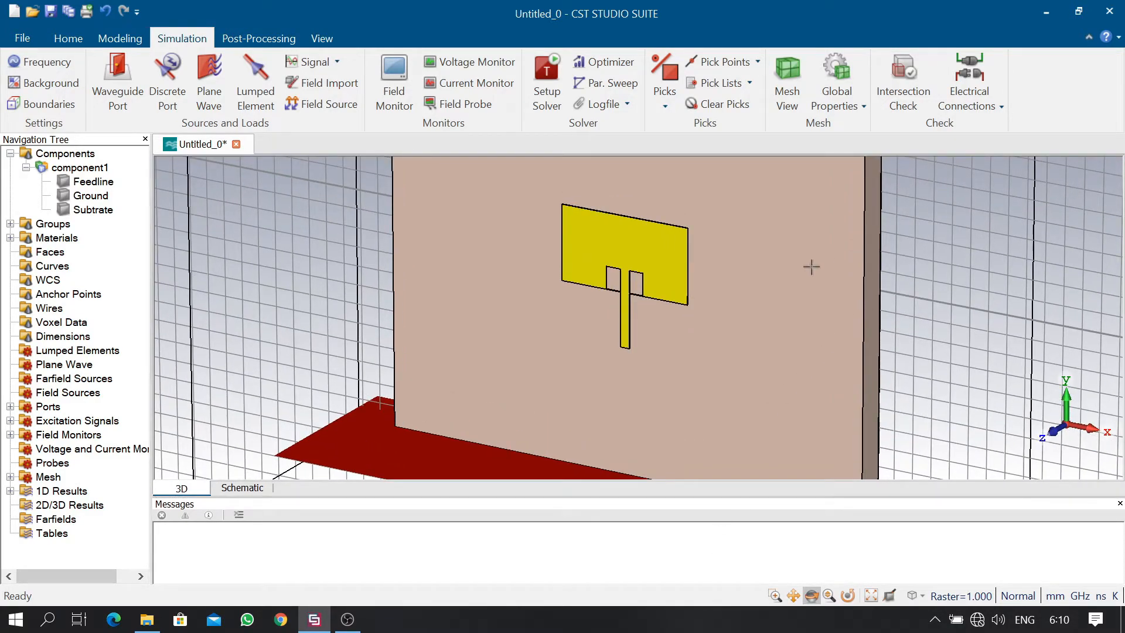
pyautogui.scroll(-3, 799, 266)
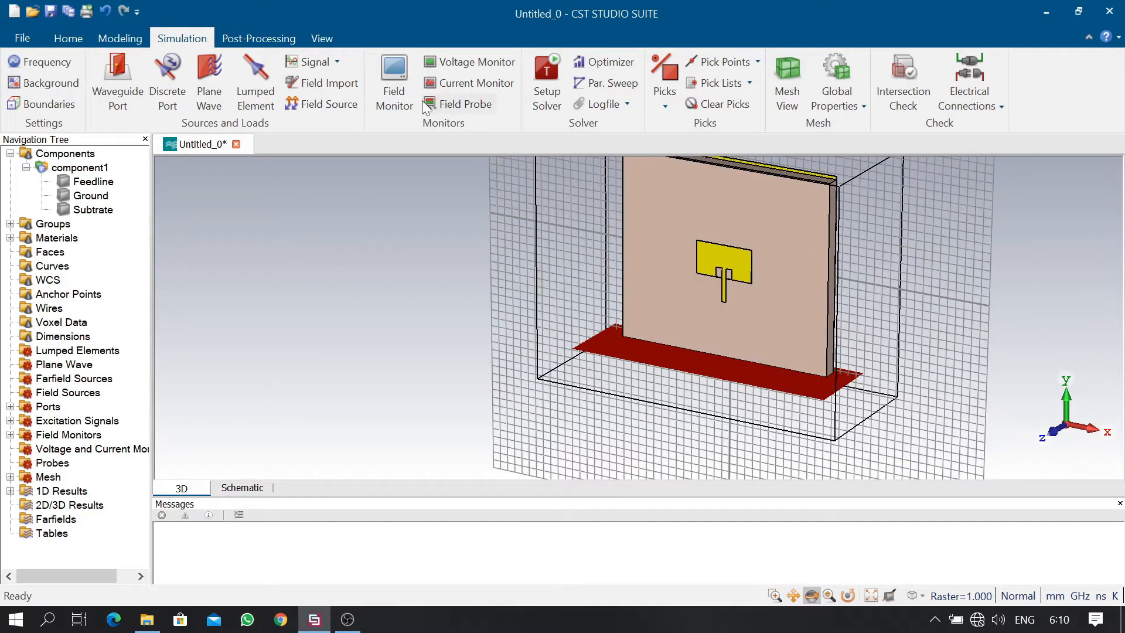
# Define an E-Field monitor at 26 GHz, replacing the existing monitor of the same name
pyautogui.click(391, 82)
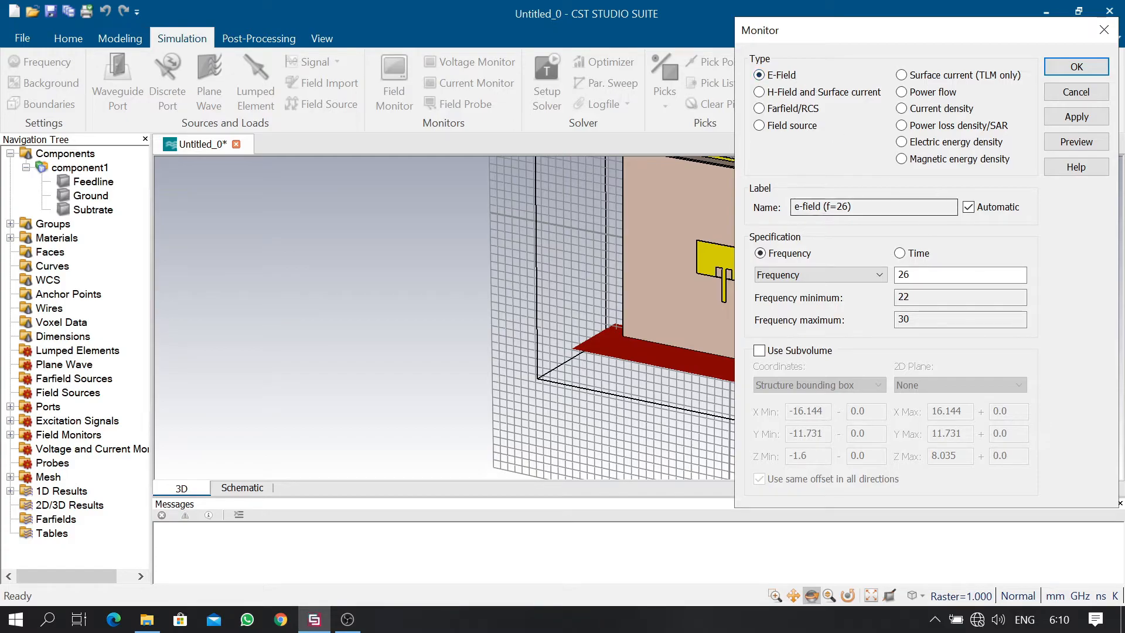
pyautogui.moveTo(924, 274); pyautogui.dragTo(849, 279)
pyautogui.write('26')
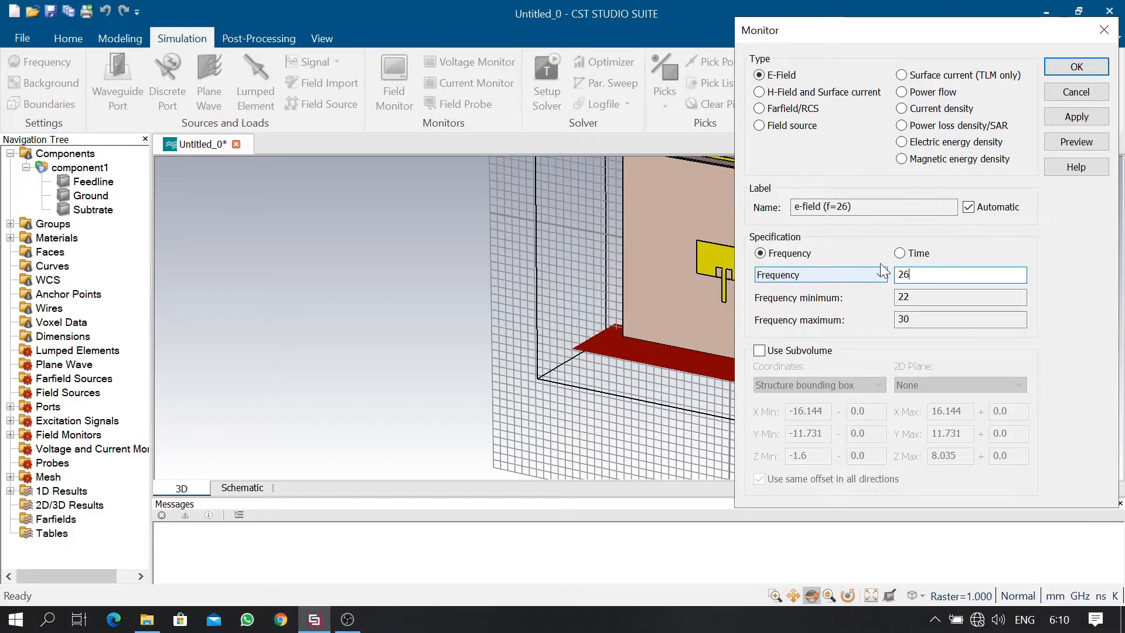
pyautogui.click(1076, 117)
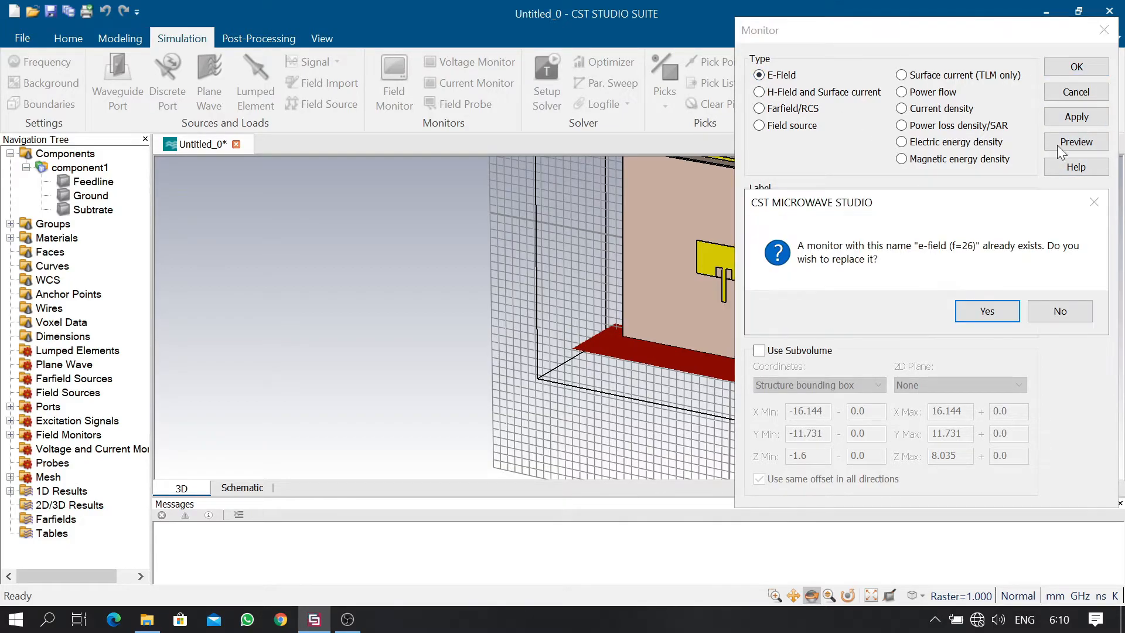
pyautogui.click(987, 309)
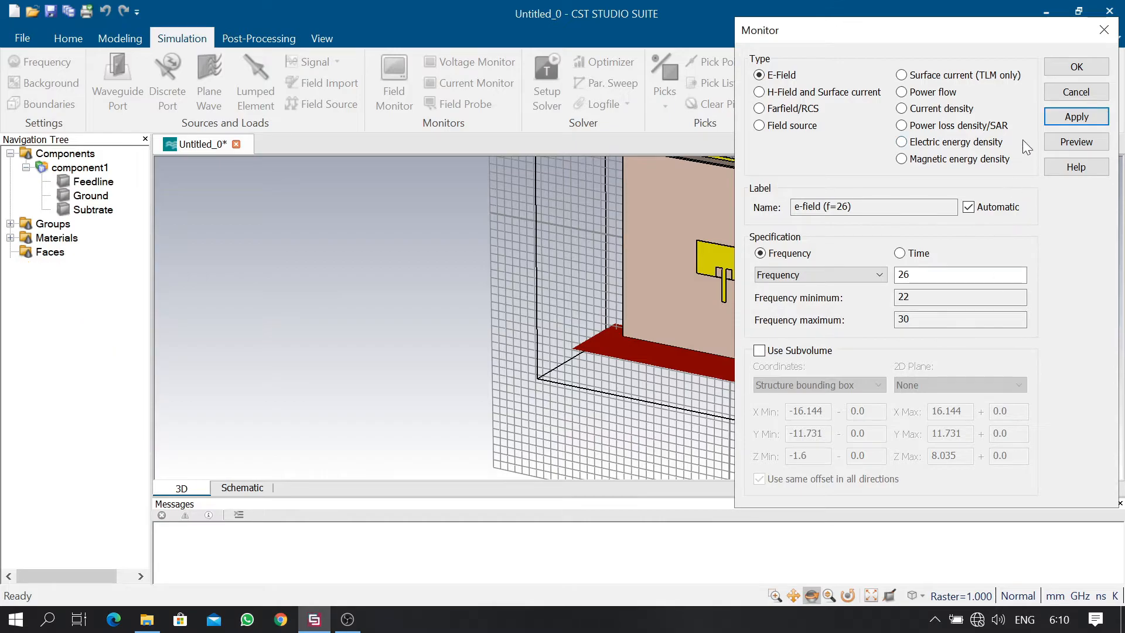
pyautogui.click(1072, 69)
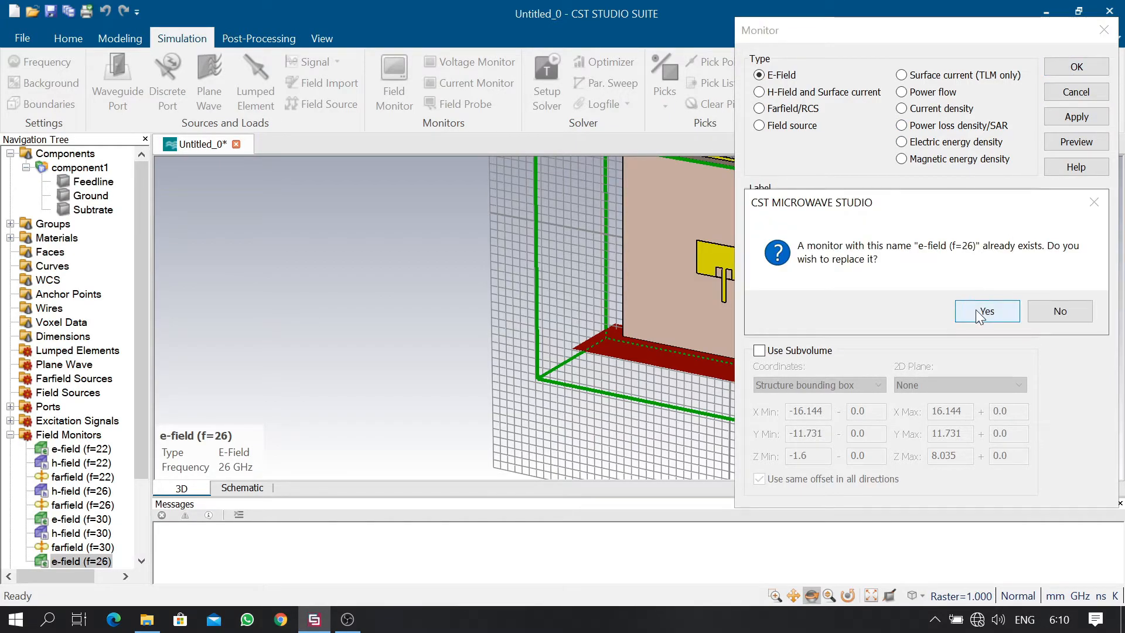
pyautogui.click(986, 311)
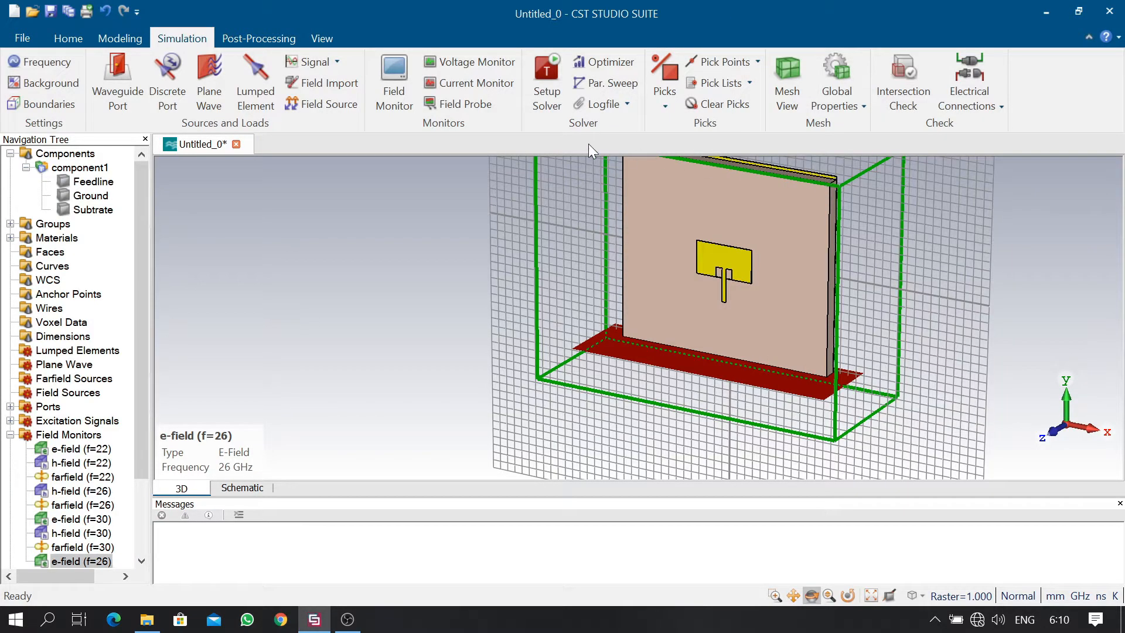
# Define an H-Field and Surface current monitor at 26 GHz, replacing the existing monitor of the same name
pyautogui.click(396, 77)
pyautogui.click(759, 92)
pyautogui.doubleClick(904, 274)
pyautogui.write('26')
pyautogui.click(1048, 121)
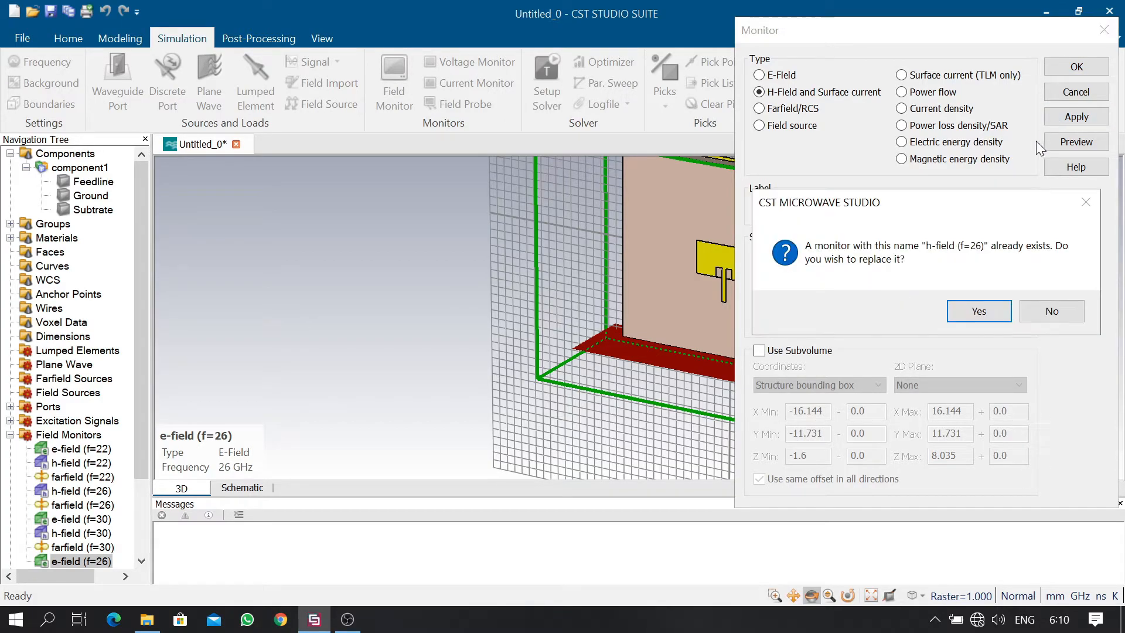
pyautogui.click(980, 316)
pyautogui.click(1076, 67)
pyautogui.click(975, 310)
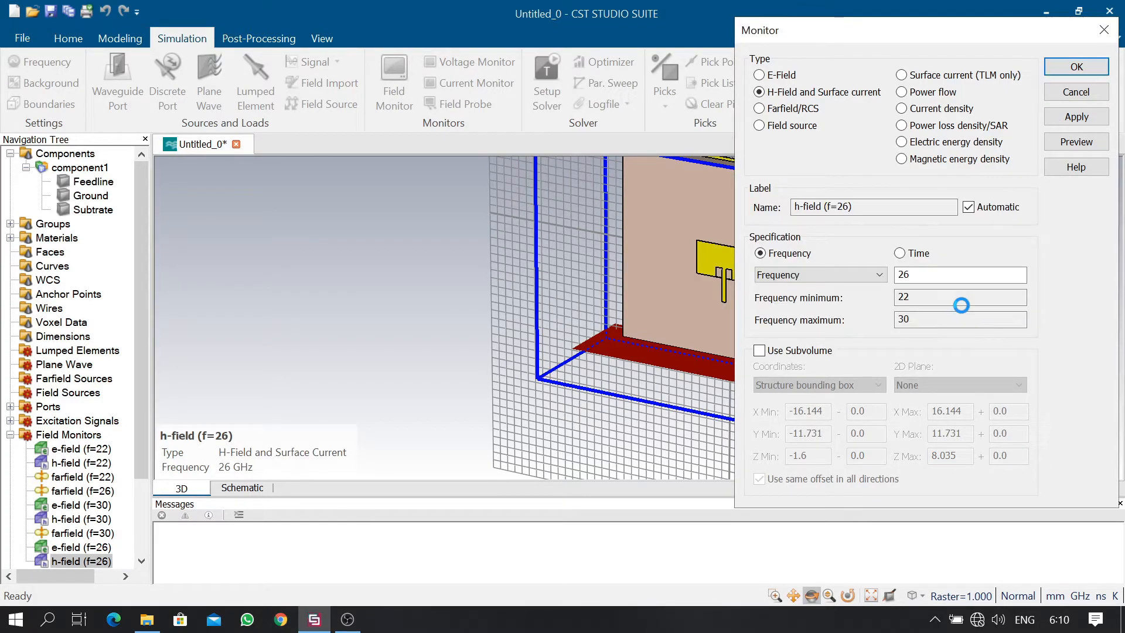
# Define a Farfield/RCS monitor at 26 GHz, replacing the existing monitor of the same name
pyautogui.click(393, 88)
pyautogui.click(761, 108)
pyautogui.doubleClick(905, 274)
pyautogui.write('26')
pyautogui.click(1076, 116)
pyautogui.click(995, 322)
pyautogui.click(1076, 116)
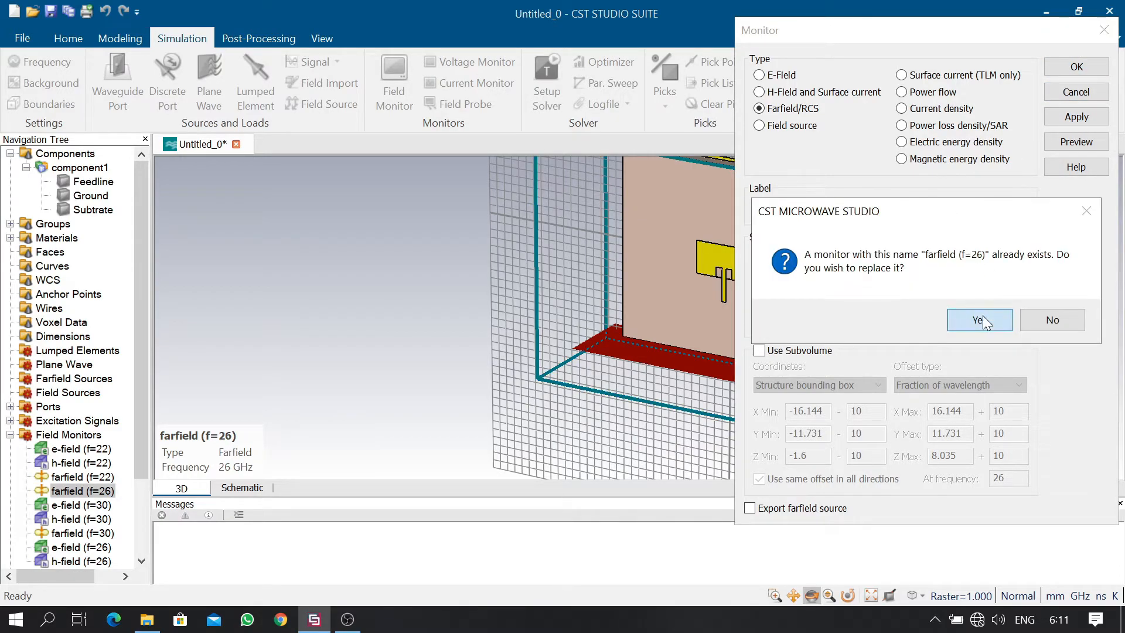
pyautogui.click(984, 321)
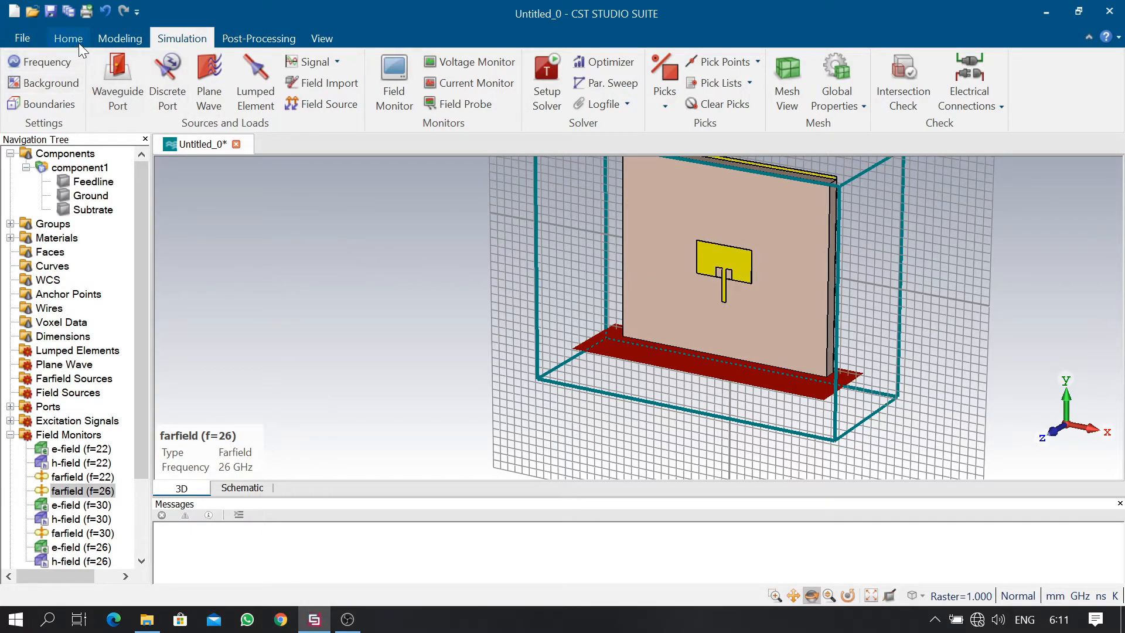
# Save the project to the Desktop as Microstrip Antenna 26 GHz
pyautogui.click(32, 39)
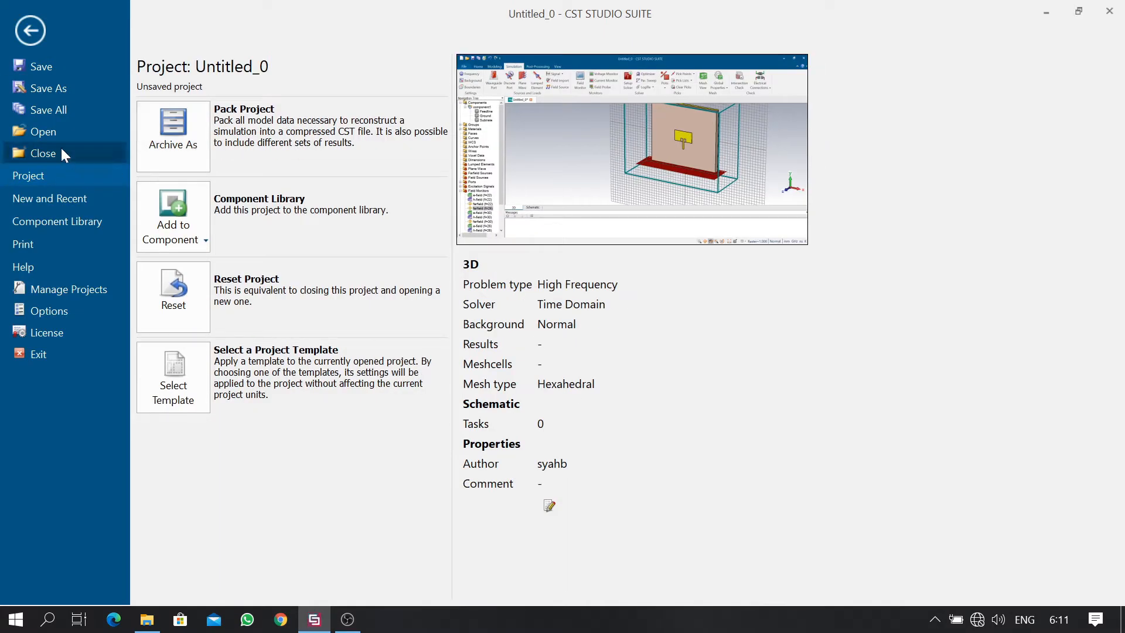
pyautogui.click(56, 69)
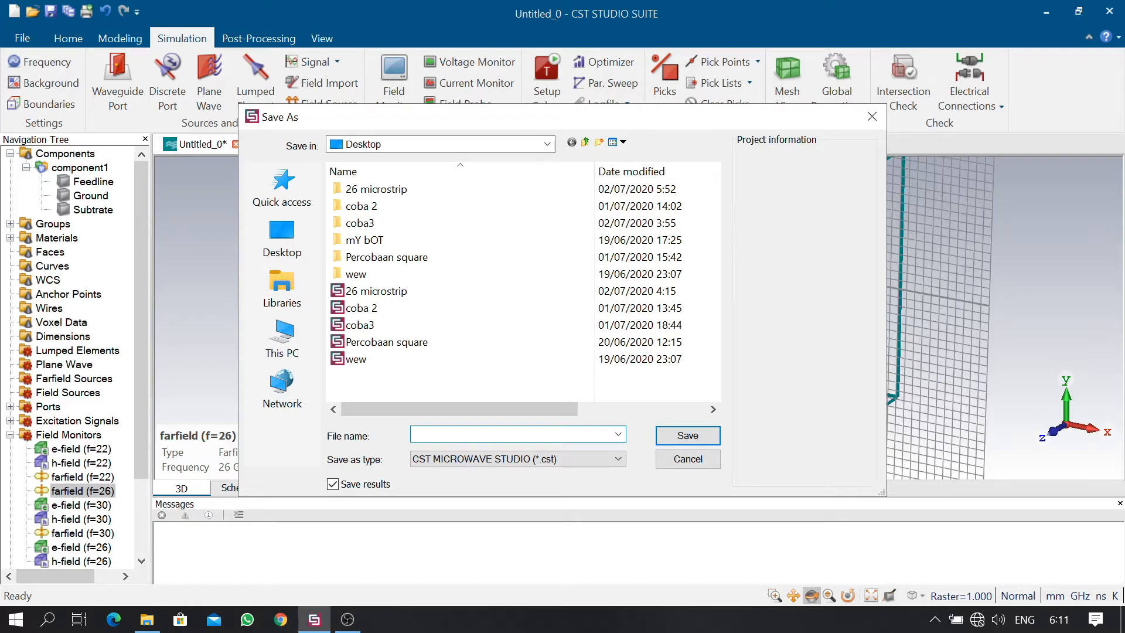
pyautogui.write('Micro')
pyautogui.press('BackSpace')
pyautogui.write('ostrip Antenna 26 GHz')
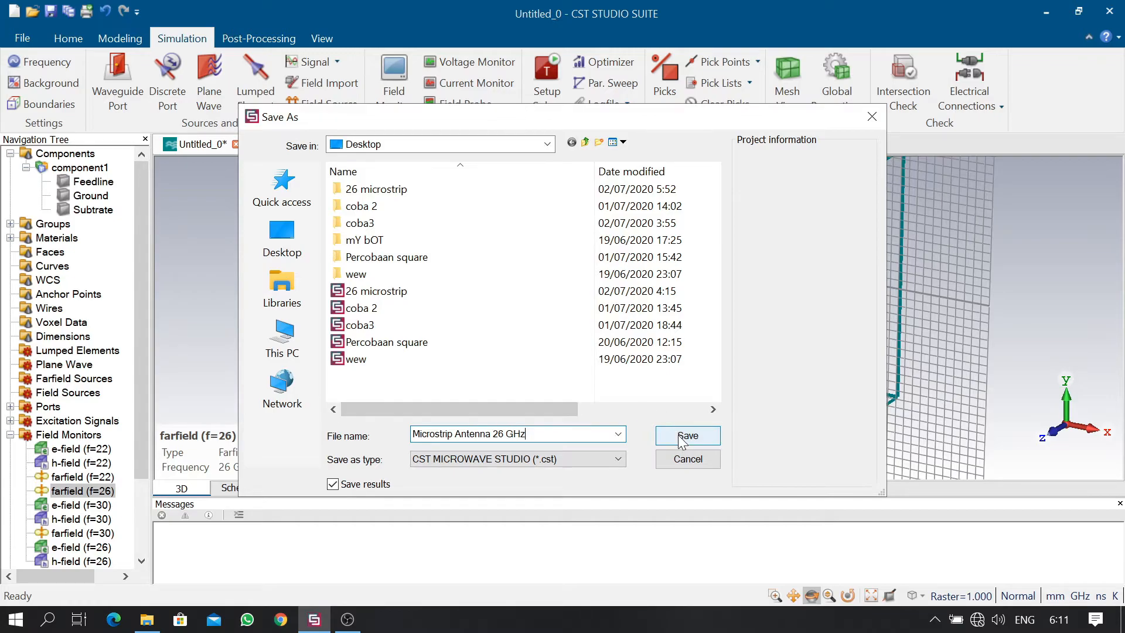
pyautogui.press('Return')
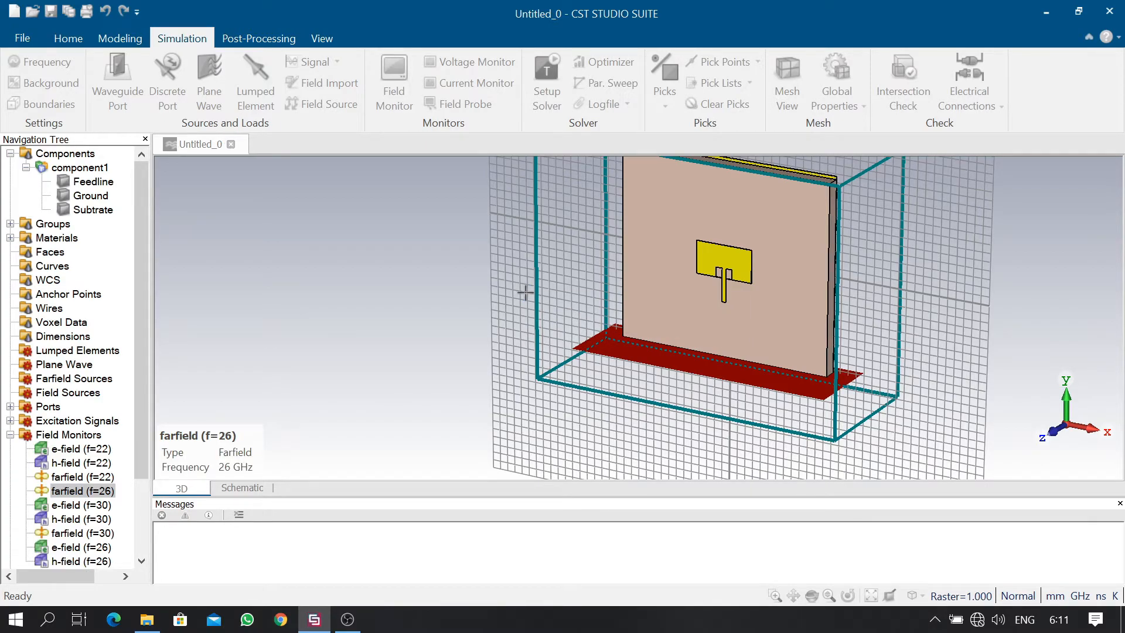
# Run the simulation of the saved antenna model
pyautogui.click(125, 38)
pyautogui.click(68, 38)
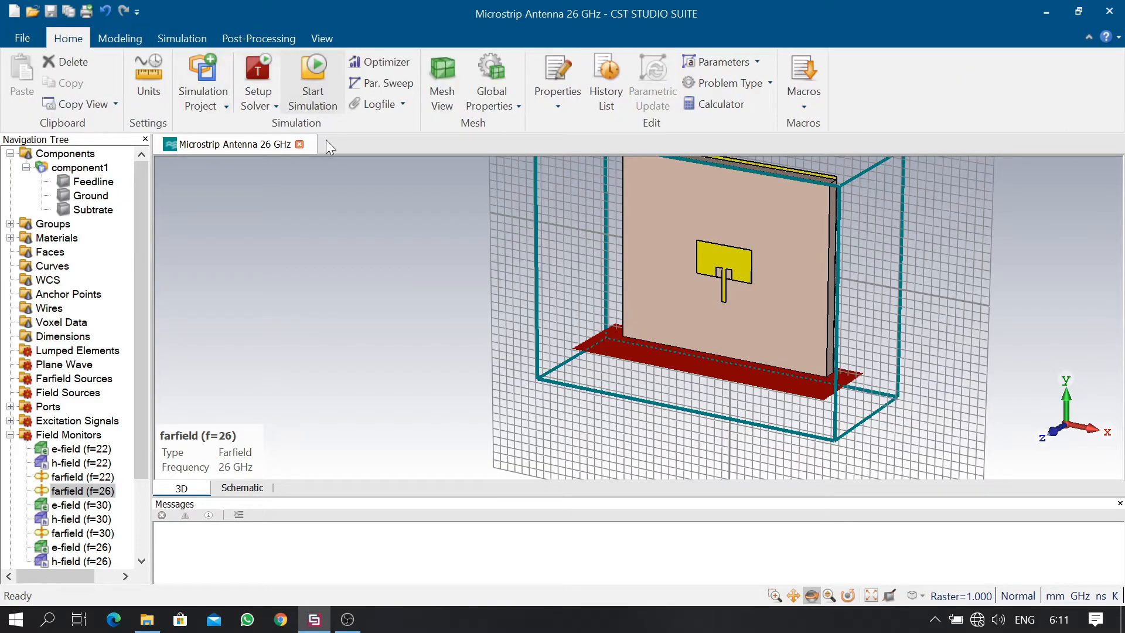
pyautogui.click(316, 76)
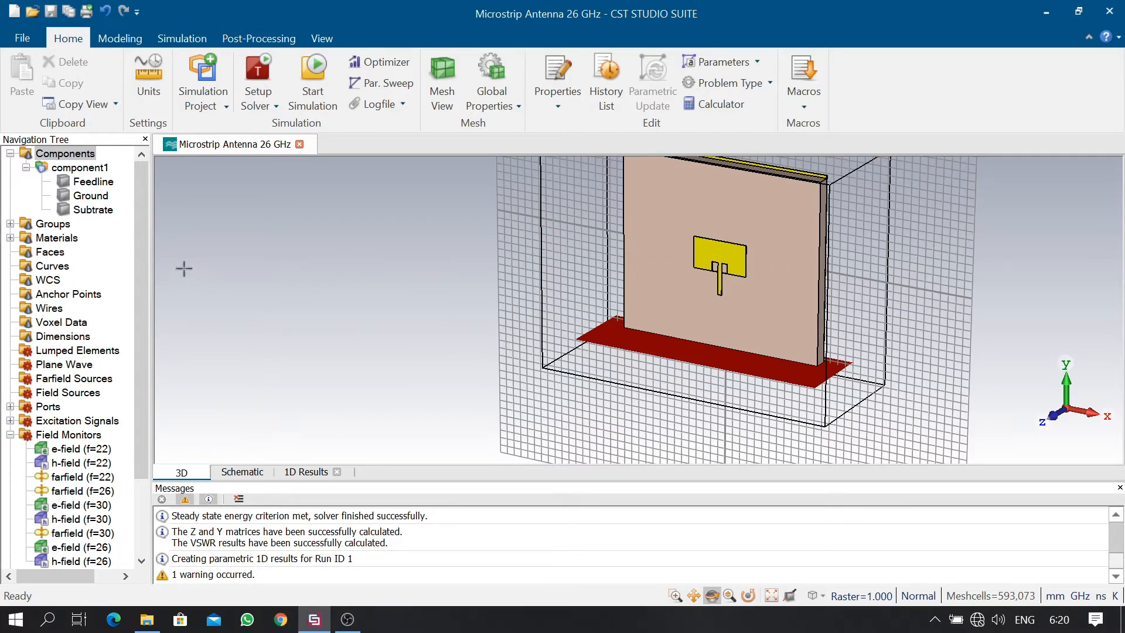
# Display the S1,1 curve from the S-Parameters results and move its axis marker to the minimum
pyautogui.moveTo(142, 248); pyautogui.dragTo(134, 336)
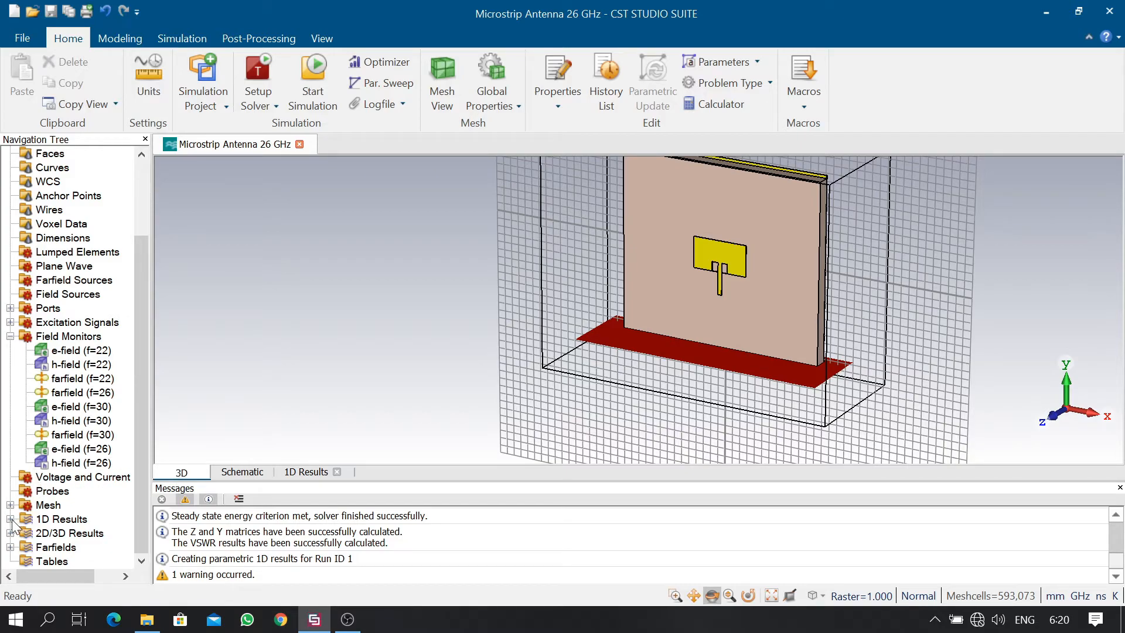
pyautogui.click(50, 520)
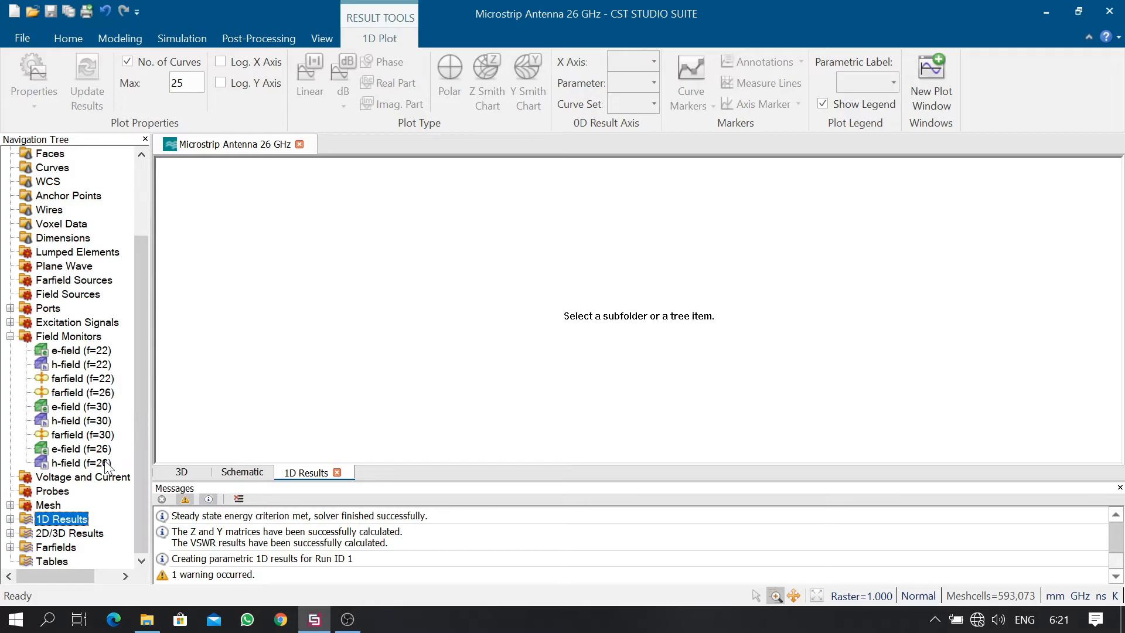
pyautogui.click(10, 519)
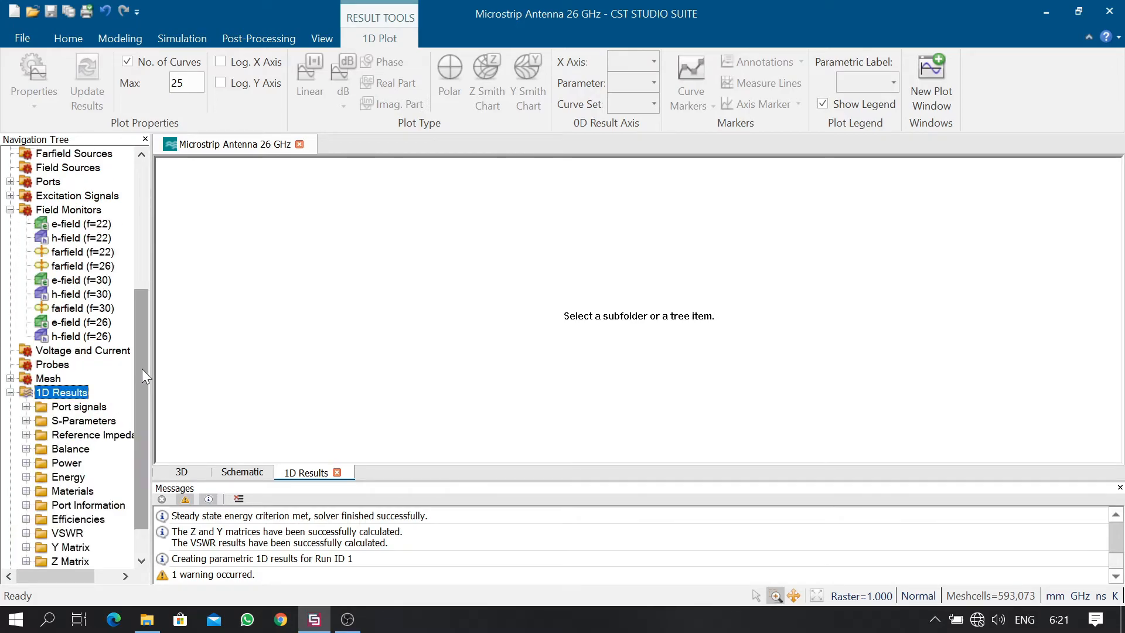
pyautogui.scroll(-1, 142, 368)
pyautogui.click(26, 377)
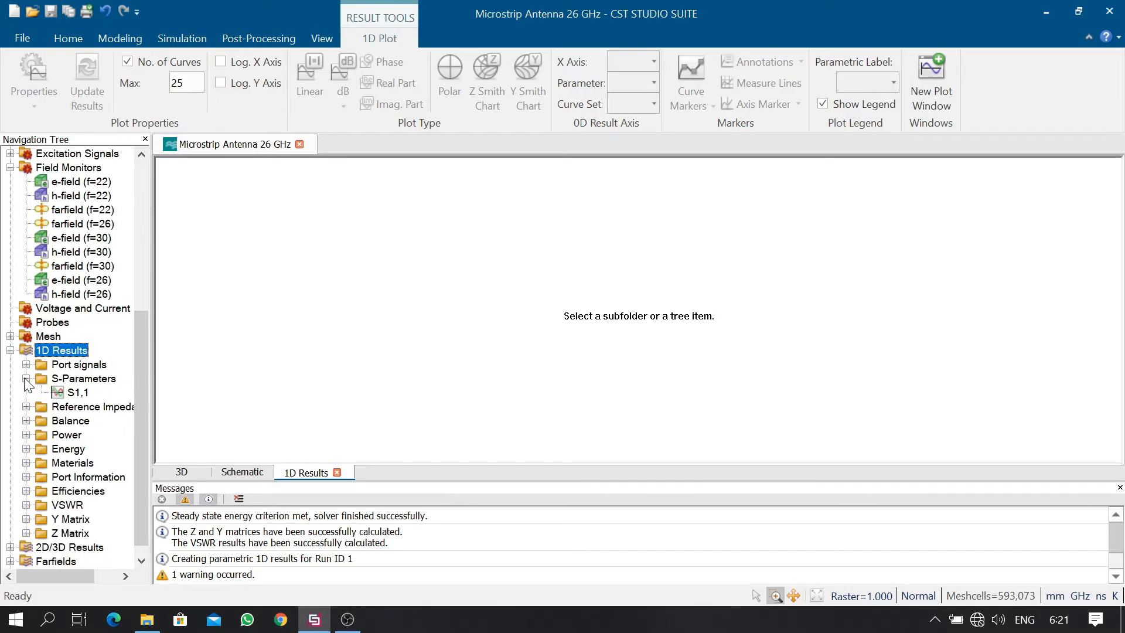
pyautogui.click(79, 394)
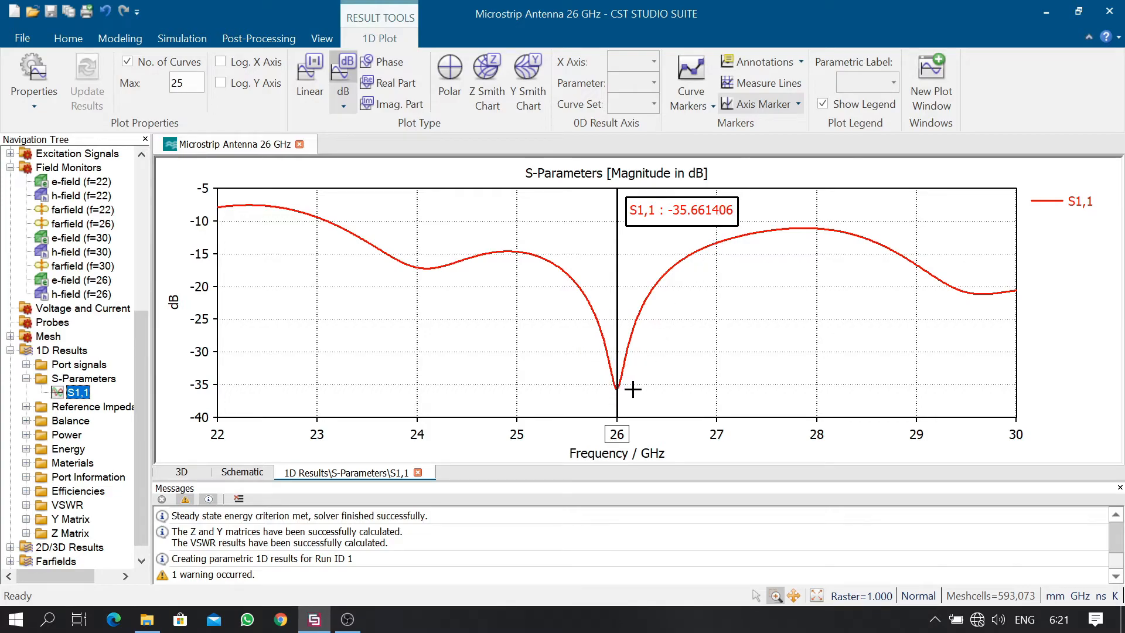
pyautogui.click(798, 105)
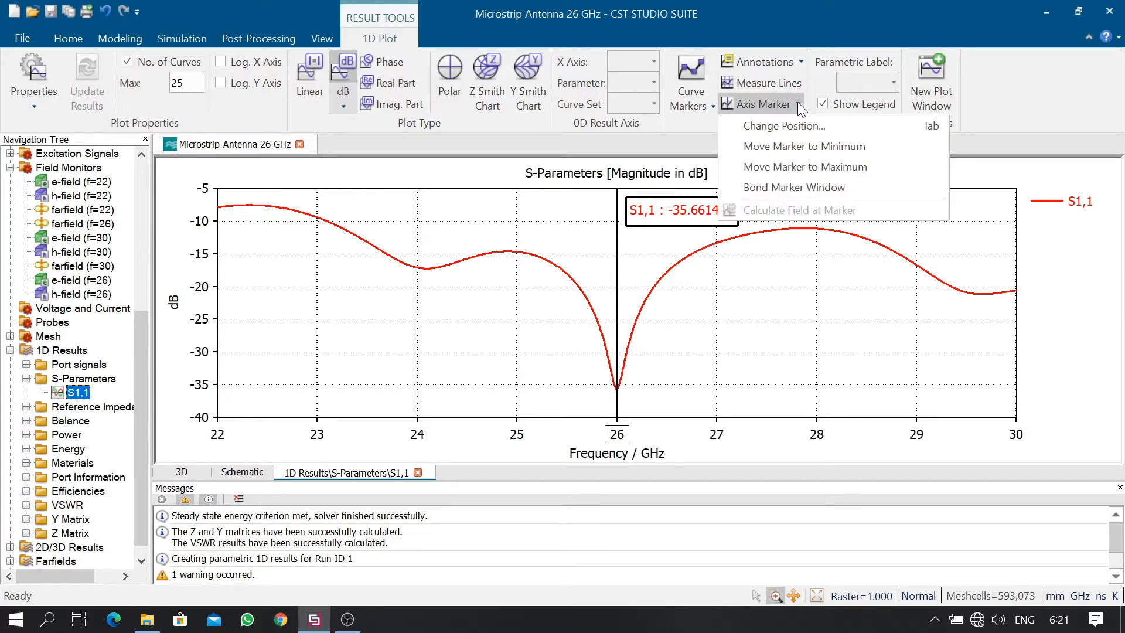
pyautogui.click(778, 147)
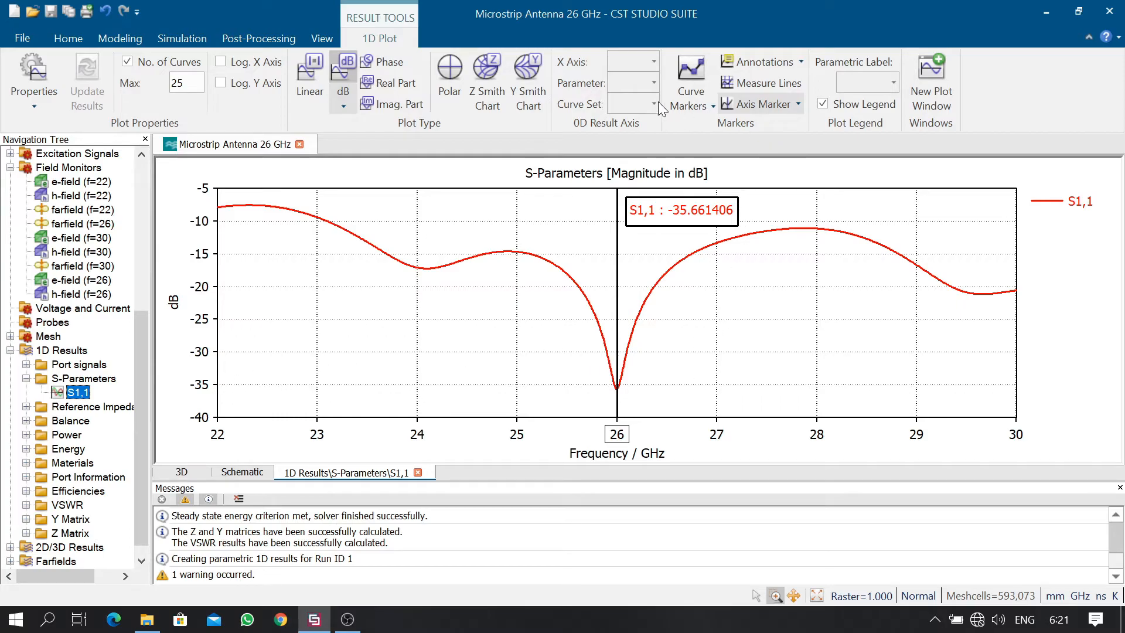
# Place curve markers on the S1,1 curve at about 23.09, 28.01, 25.62 and 26.38 GHz
pyautogui.click(689, 92)
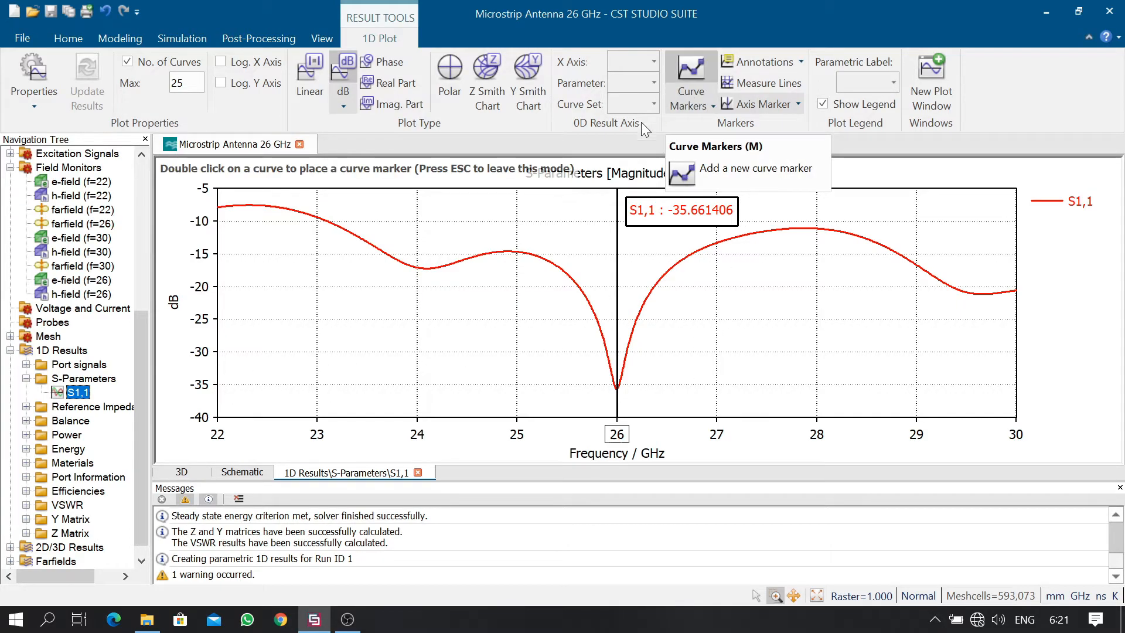
pyautogui.doubleClick(326, 220)
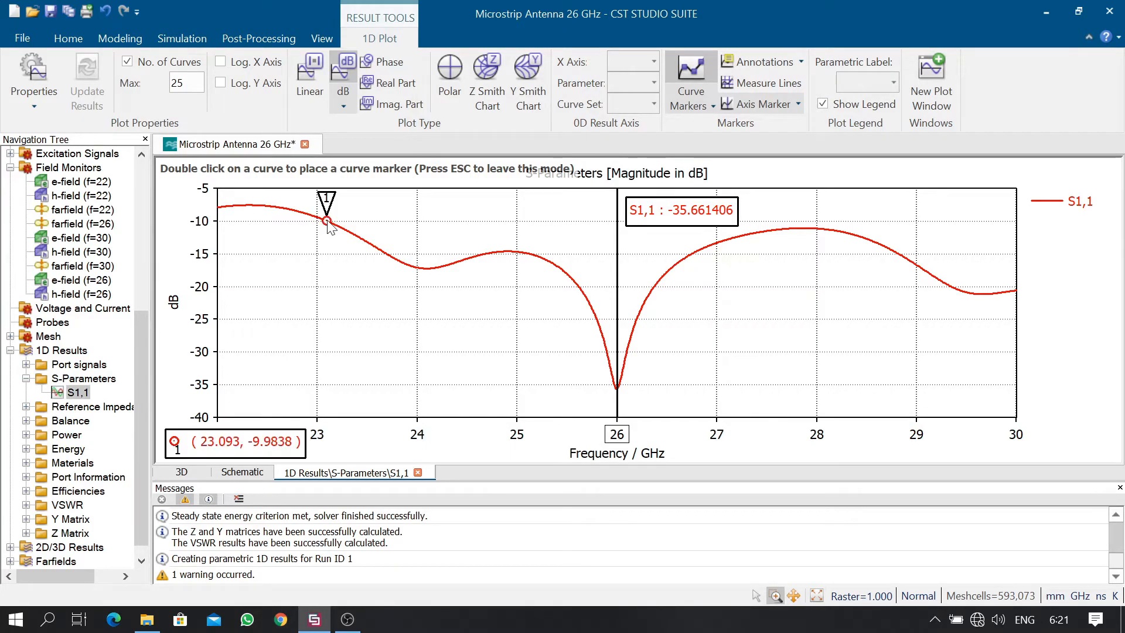
pyautogui.doubleClick(819, 230)
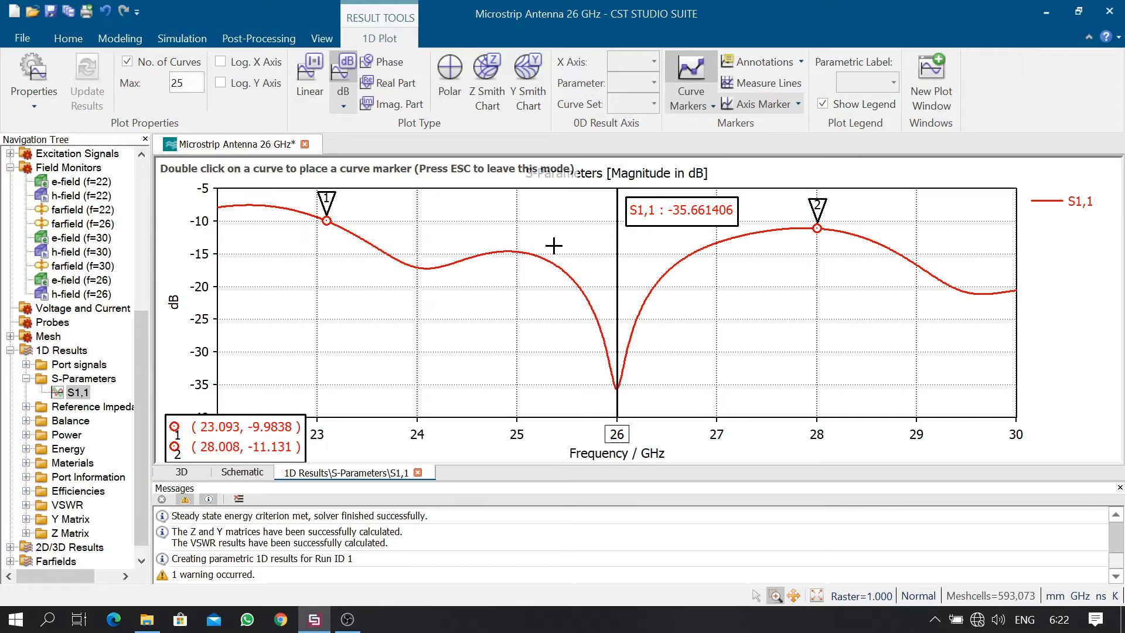
pyautogui.doubleClick(581, 290)
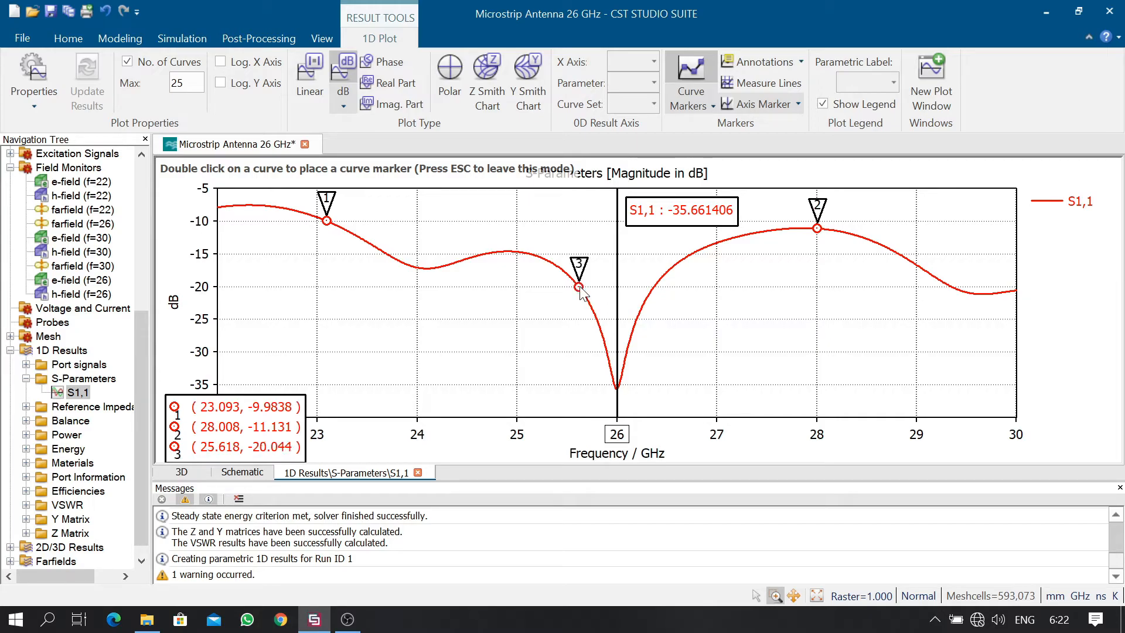
pyautogui.doubleClick(656, 287)
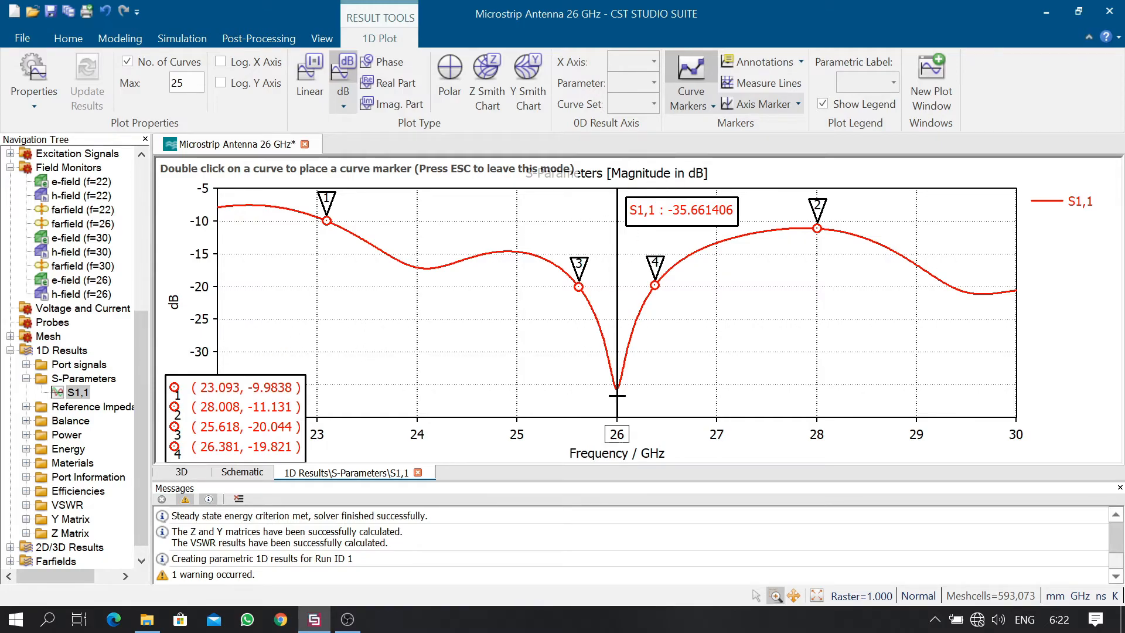
# Display the VSWR1 curve from the 1D results
pyautogui.moveTo(147, 356); pyautogui.dragTo(141, 364)
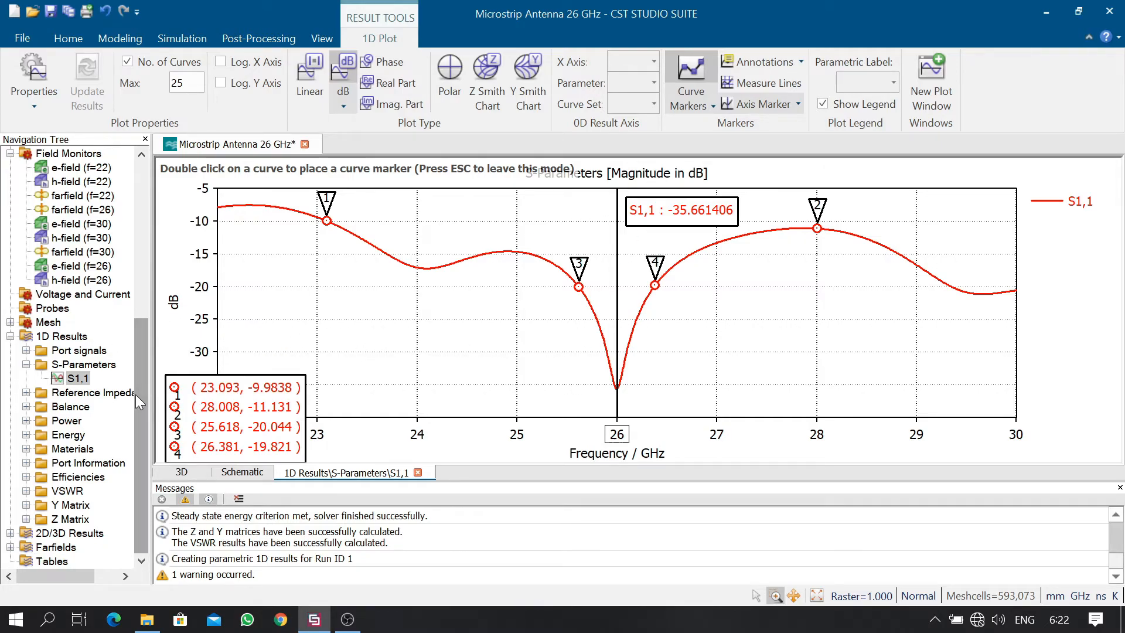
pyautogui.doubleClick(56, 491)
pyautogui.click(73, 506)
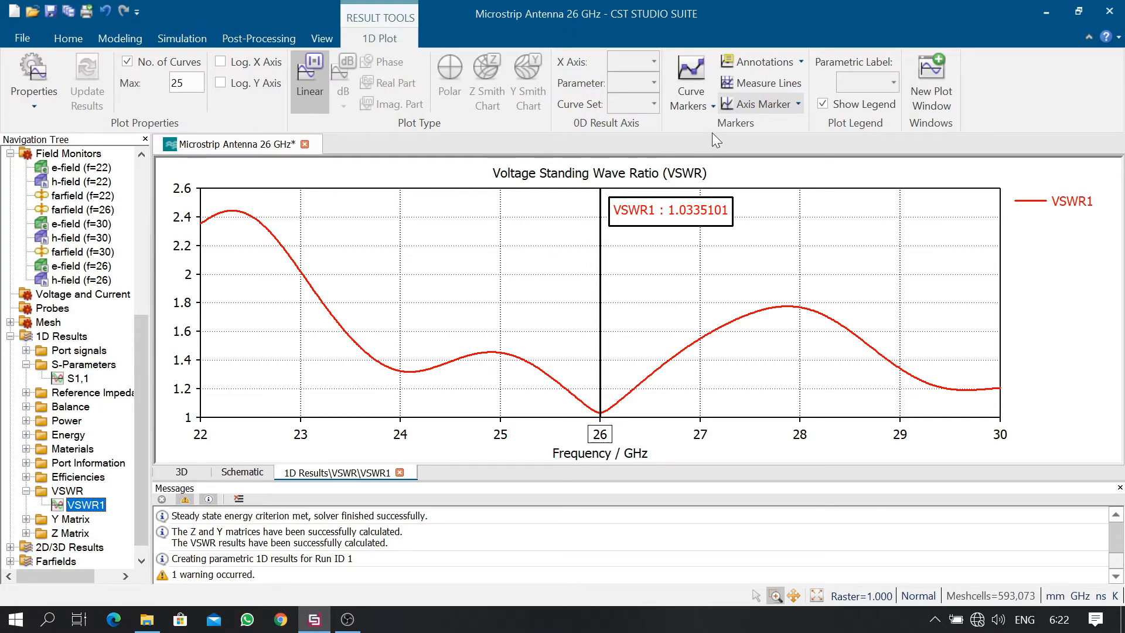
# Place curve markers on the VSWR1 curve at about 23.01 GHz and at its minimum near 26 GHz
pyautogui.click(702, 101)
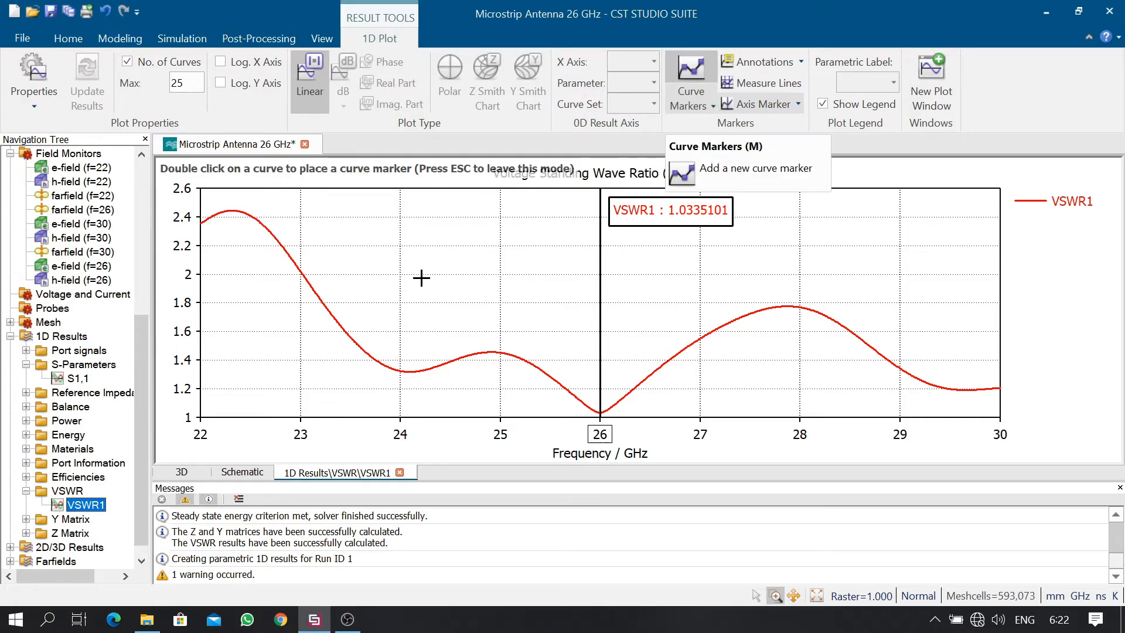
pyautogui.doubleClick(301, 274)
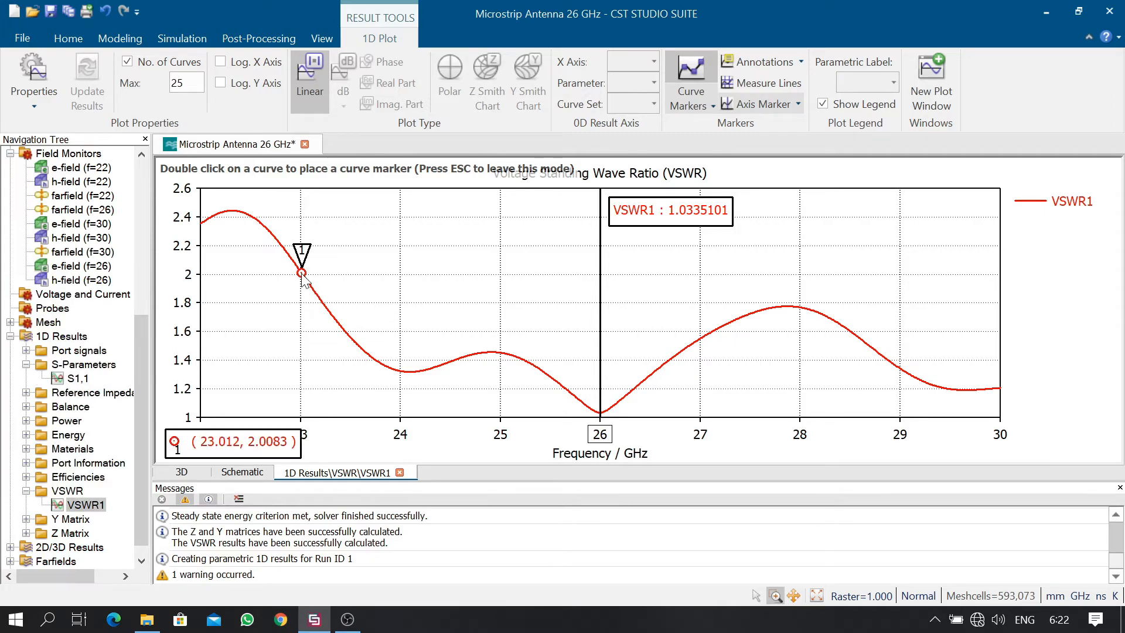
pyautogui.doubleClick(600, 412)
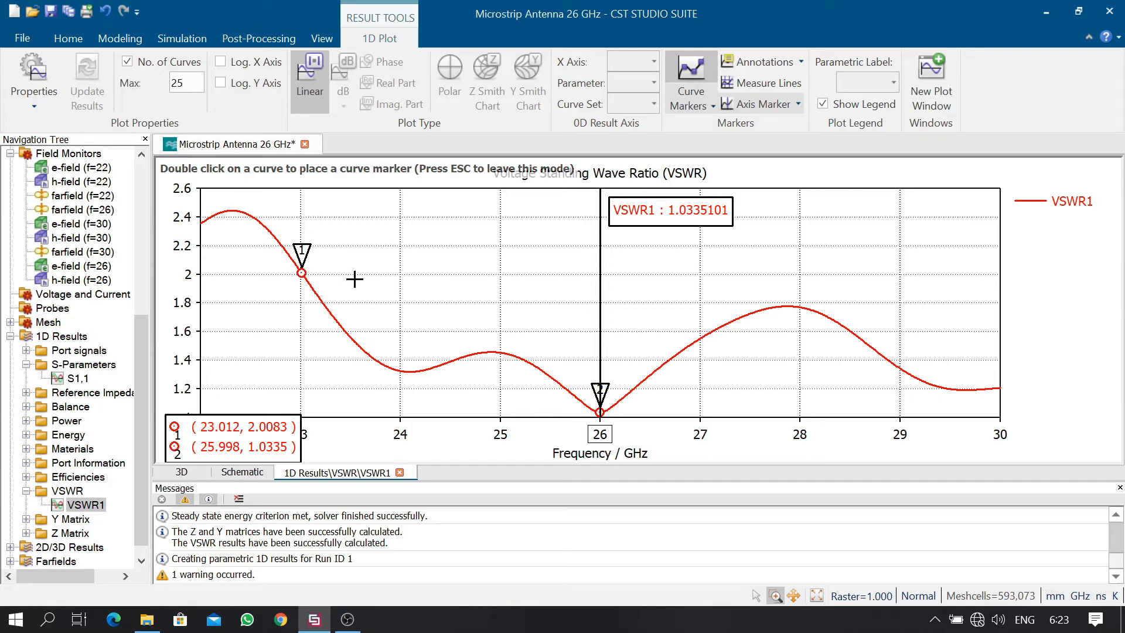
pyautogui.scroll(1, 385, 288)
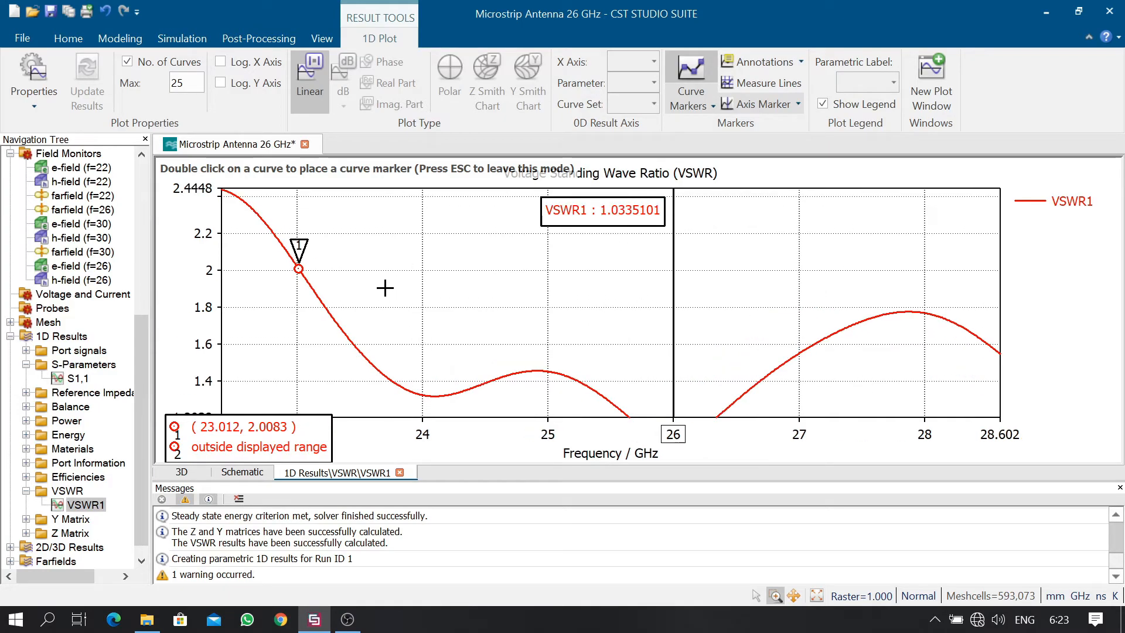
pyautogui.scroll(-2, 544, 332)
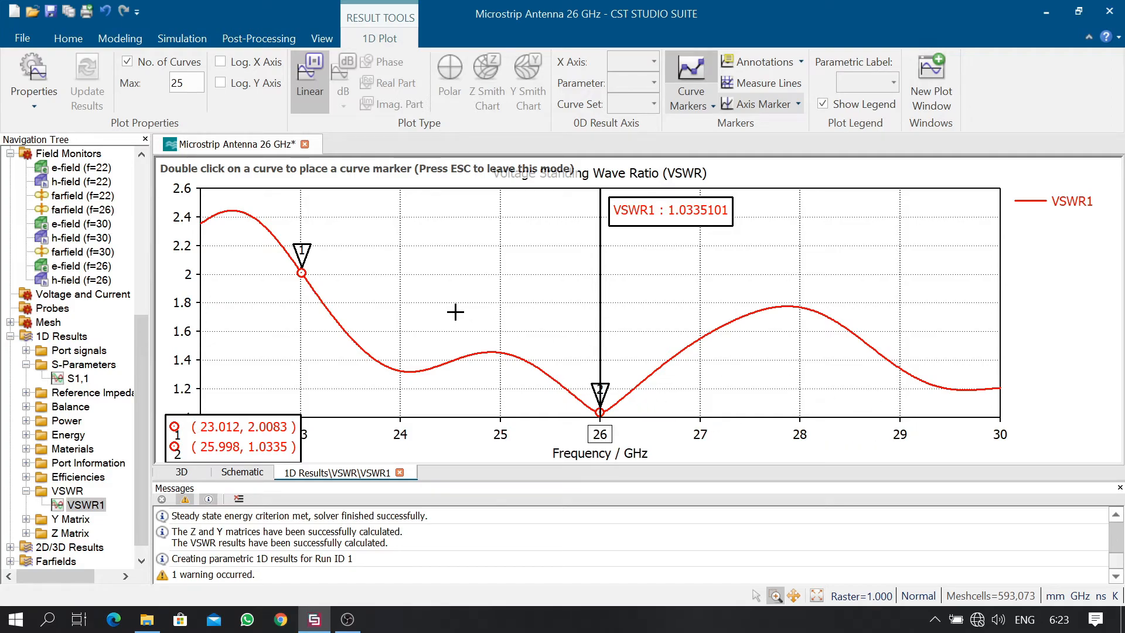
# Display the Power Accepted curve from the Excitation [1] power results
pyautogui.moveTo(146, 401); pyautogui.dragTo(142, 436)
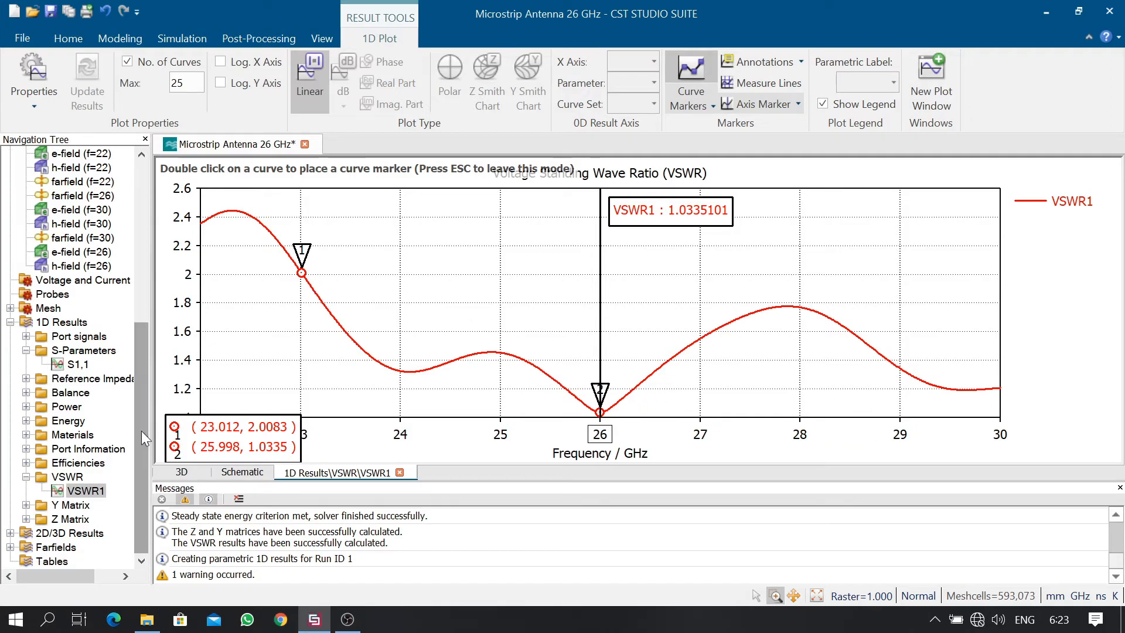
pyautogui.click(25, 476)
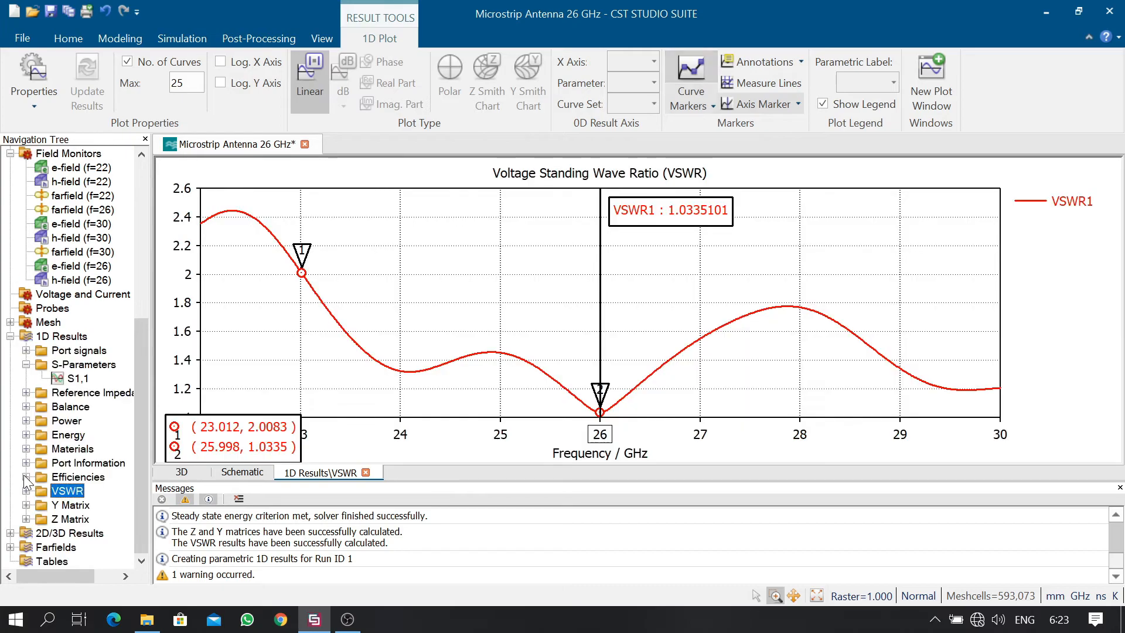
pyautogui.click(26, 420)
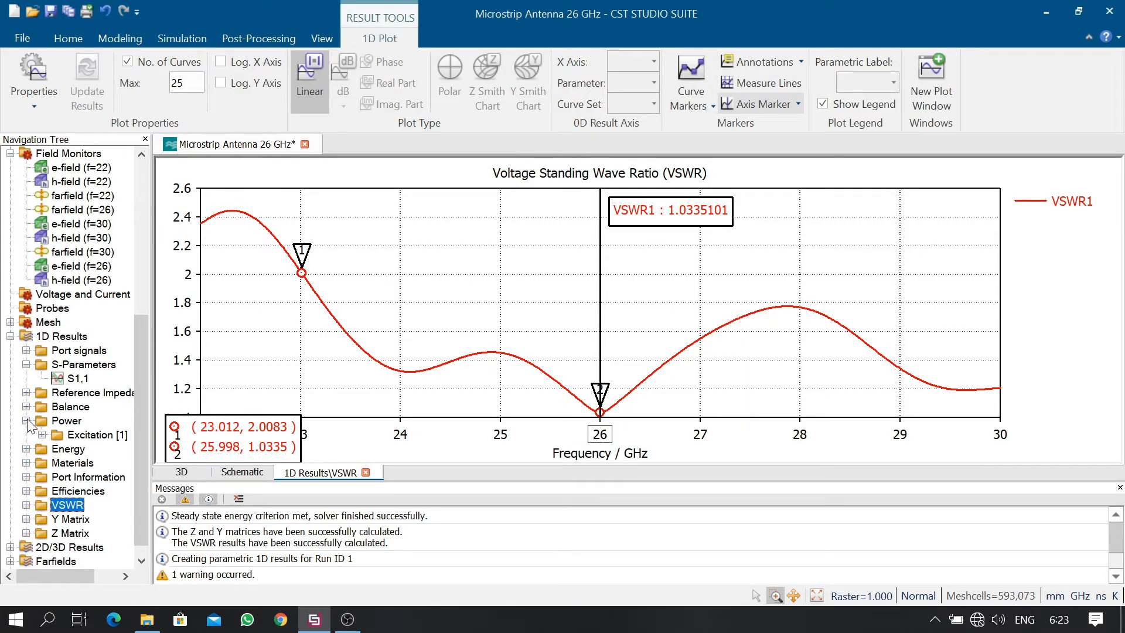
pyautogui.doubleClick(97, 434)
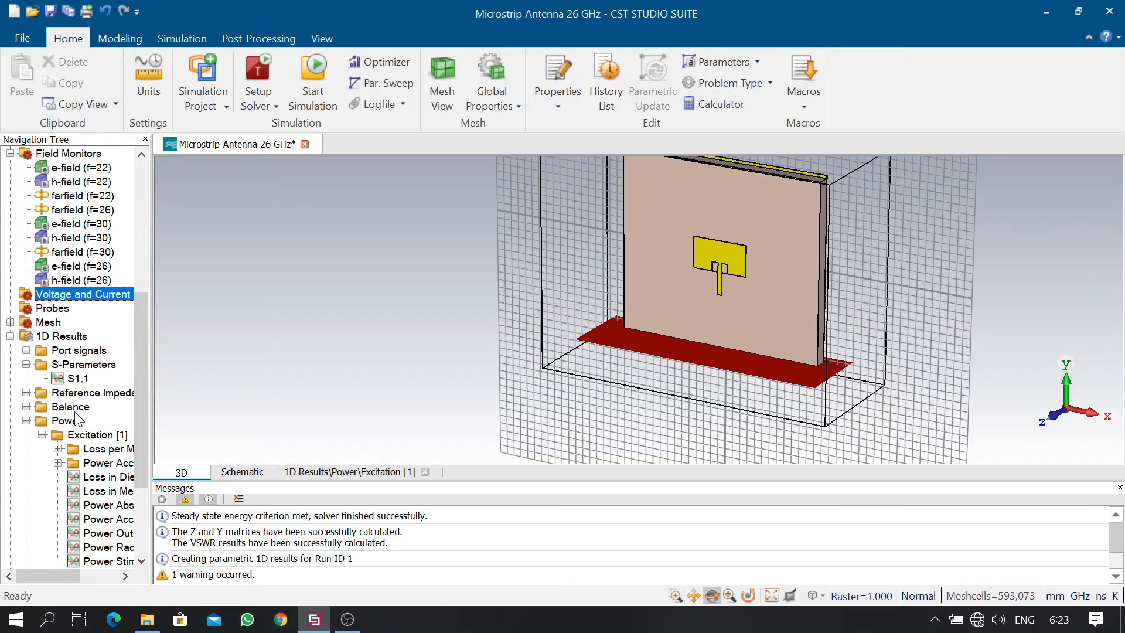
pyautogui.doubleClick(67, 420)
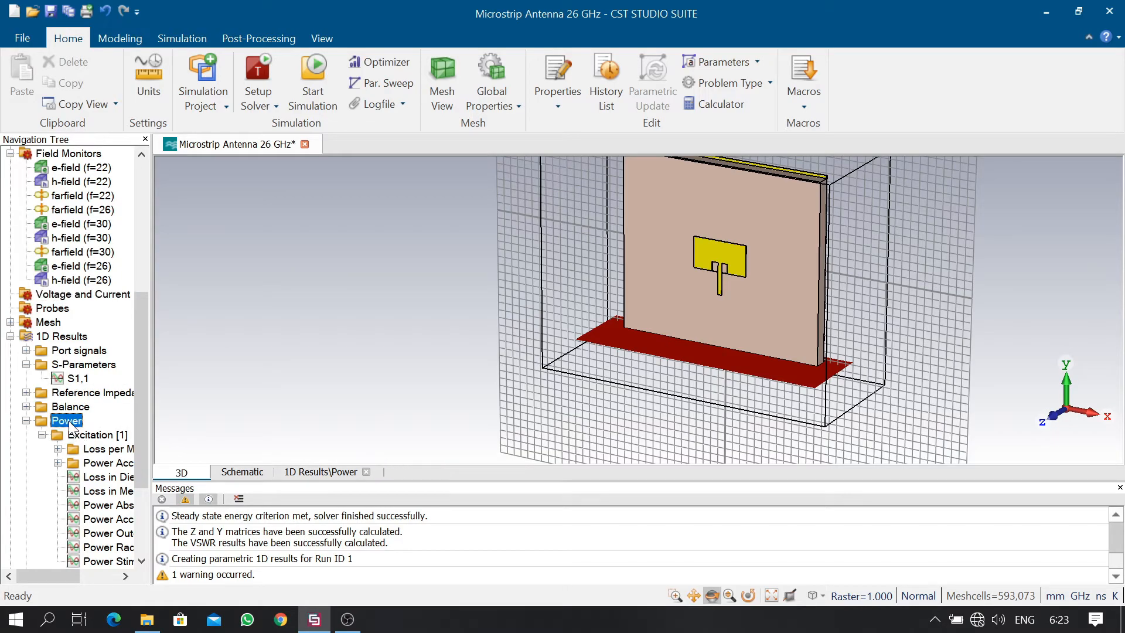
pyautogui.click(535, 375)
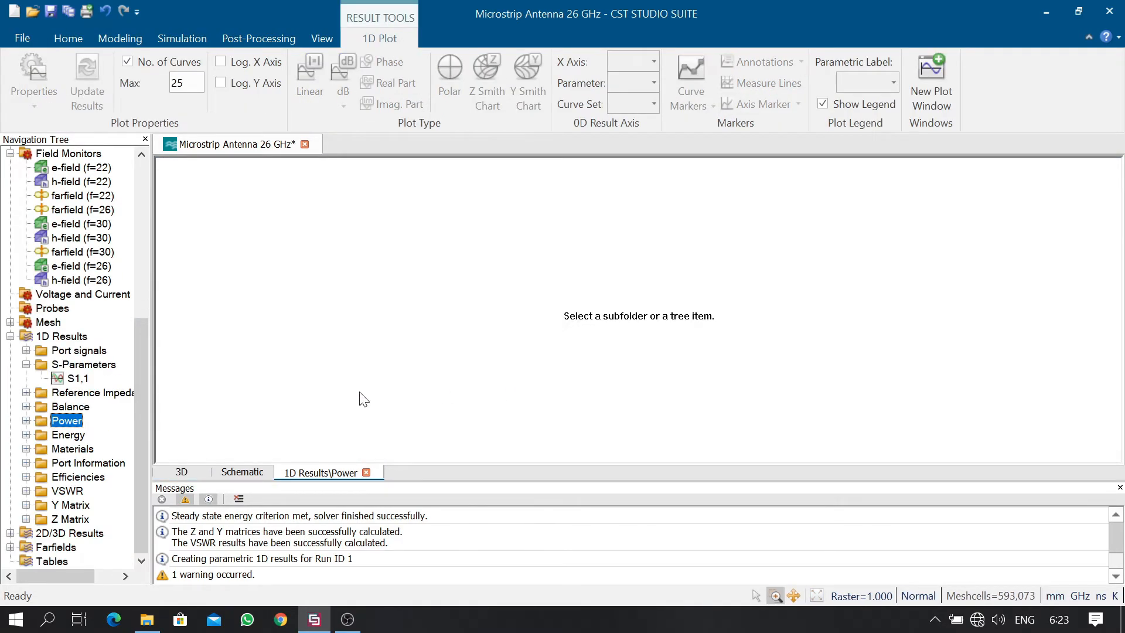
pyautogui.click(21, 421)
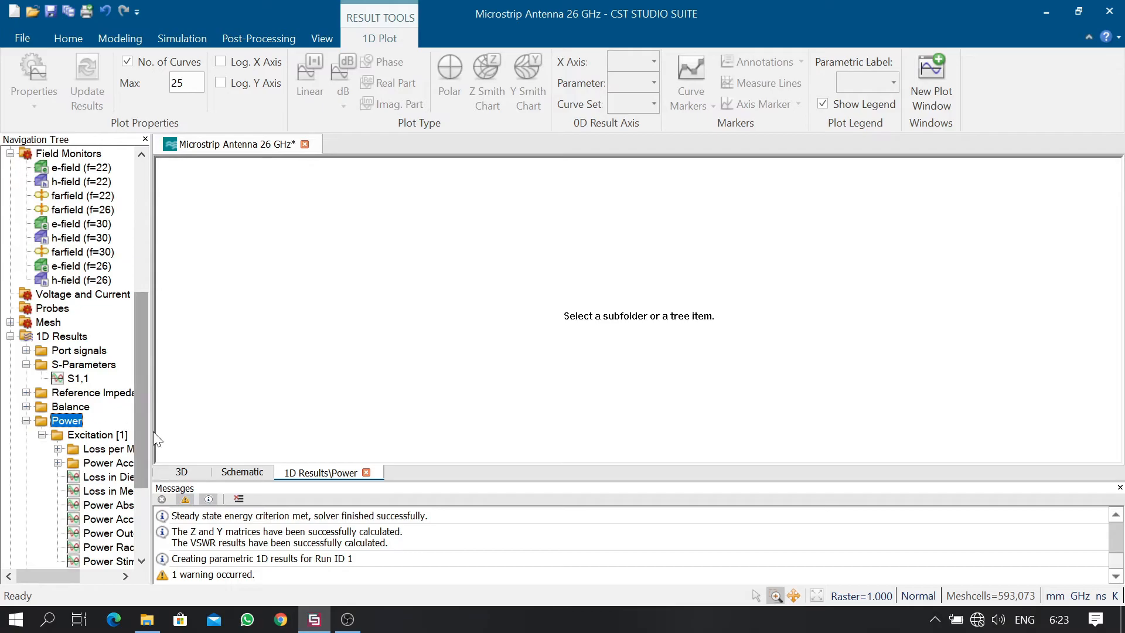
pyautogui.moveTo(65, 573); pyautogui.dragTo(97, 576)
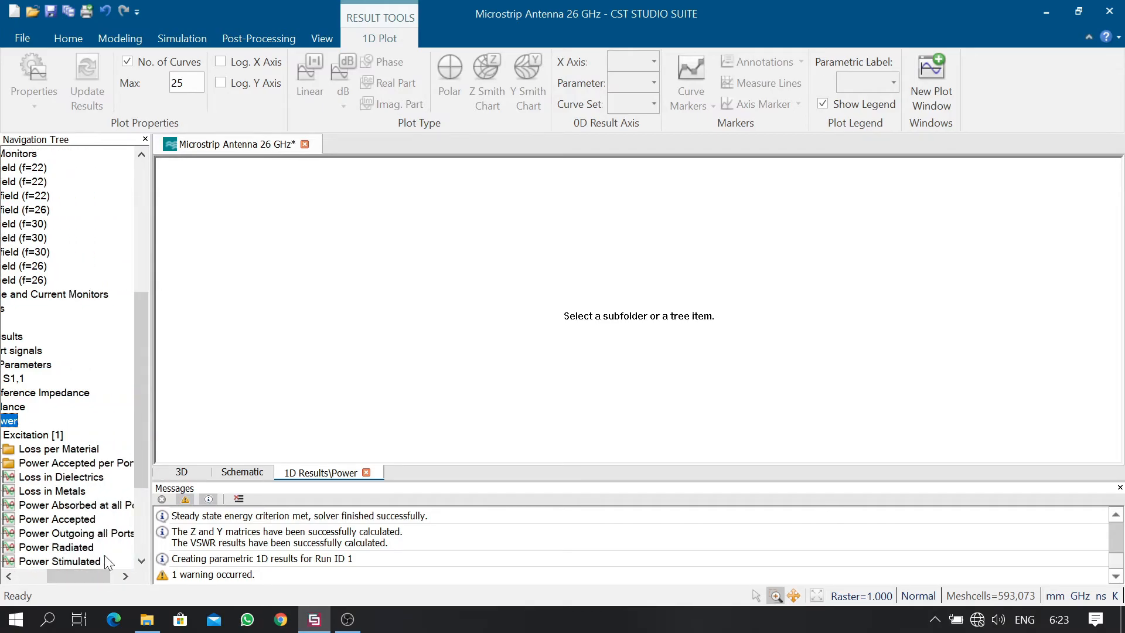
pyautogui.scroll(-1, 82, 479)
pyautogui.click(82, 479)
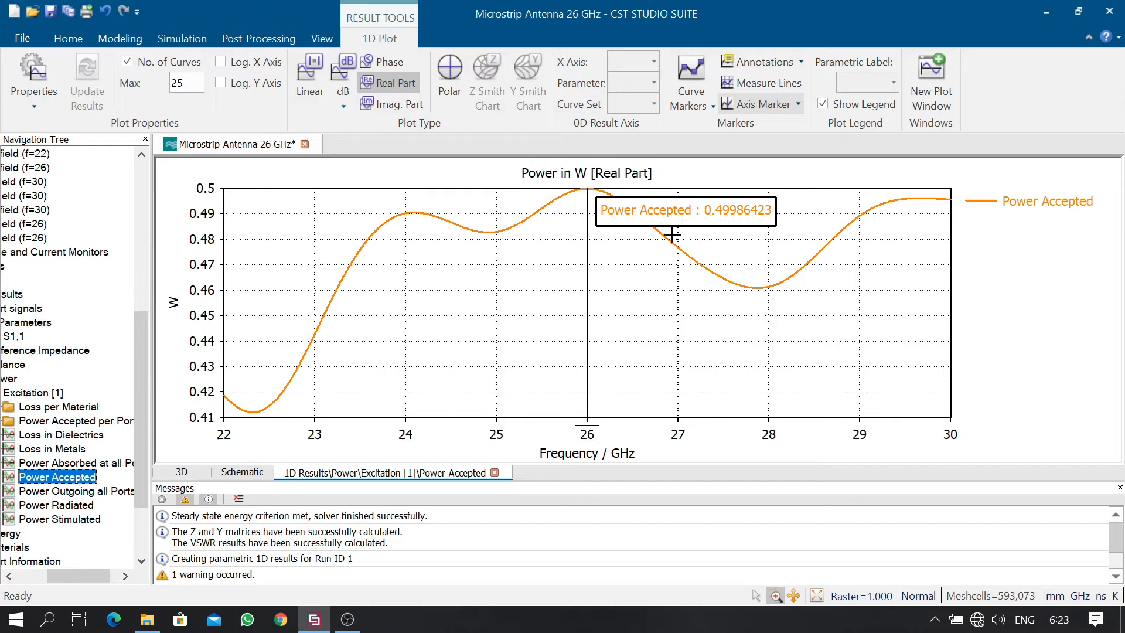
# Display the Power Radiated curve from the Excitation [1] power results
pyautogui.moveTo(95, 577); pyautogui.dragTo(85, 578)
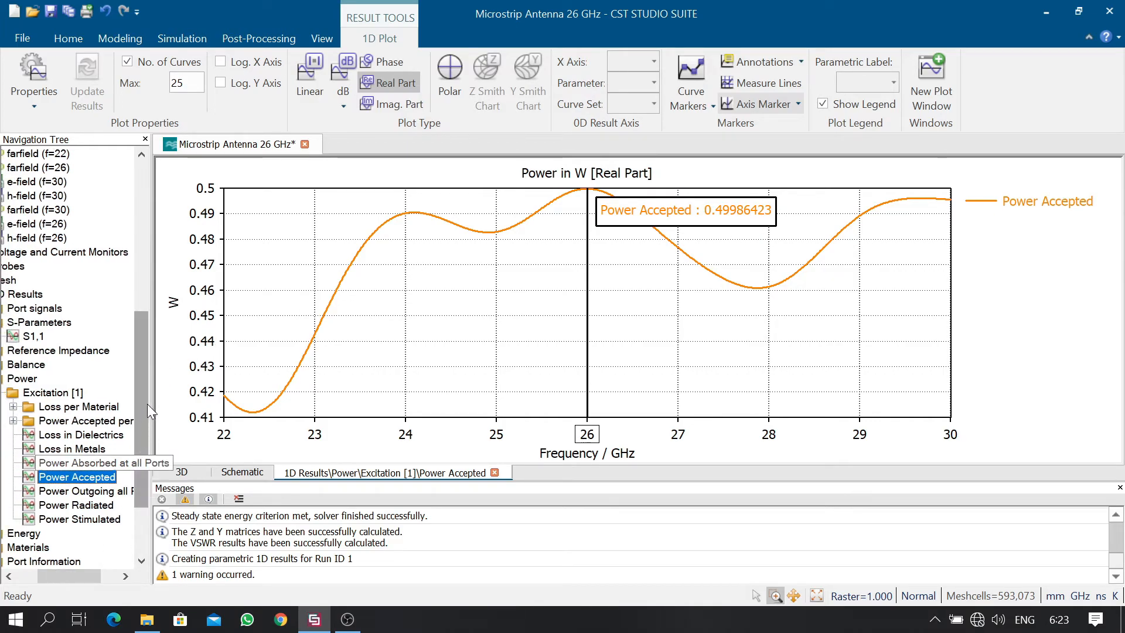
pyautogui.scroll(-2, 141, 413)
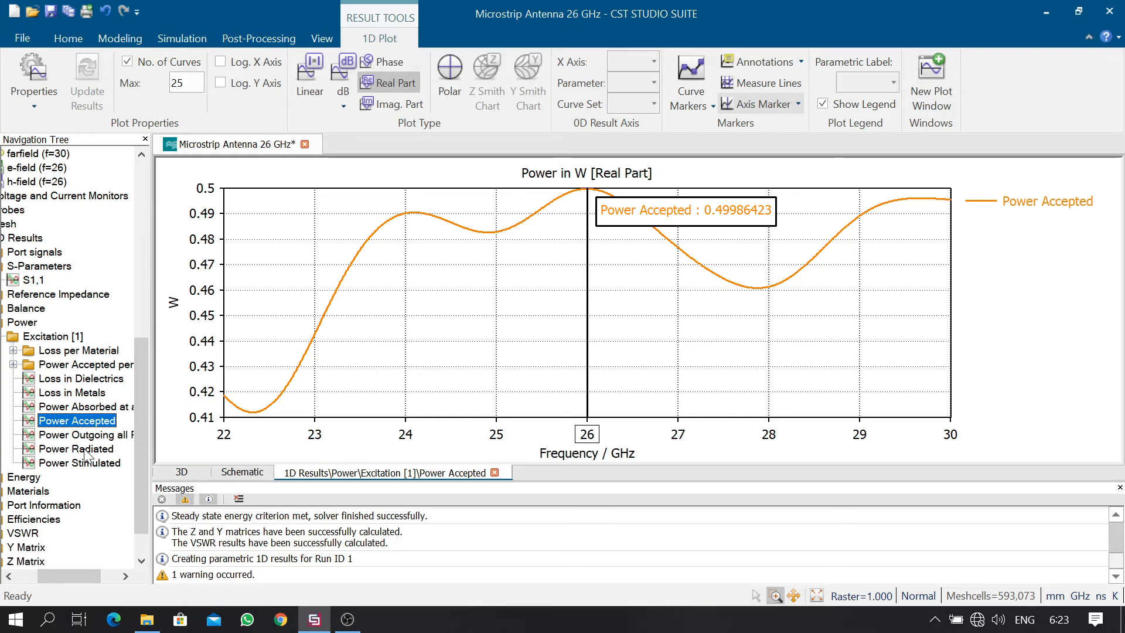
pyautogui.click(85, 450)
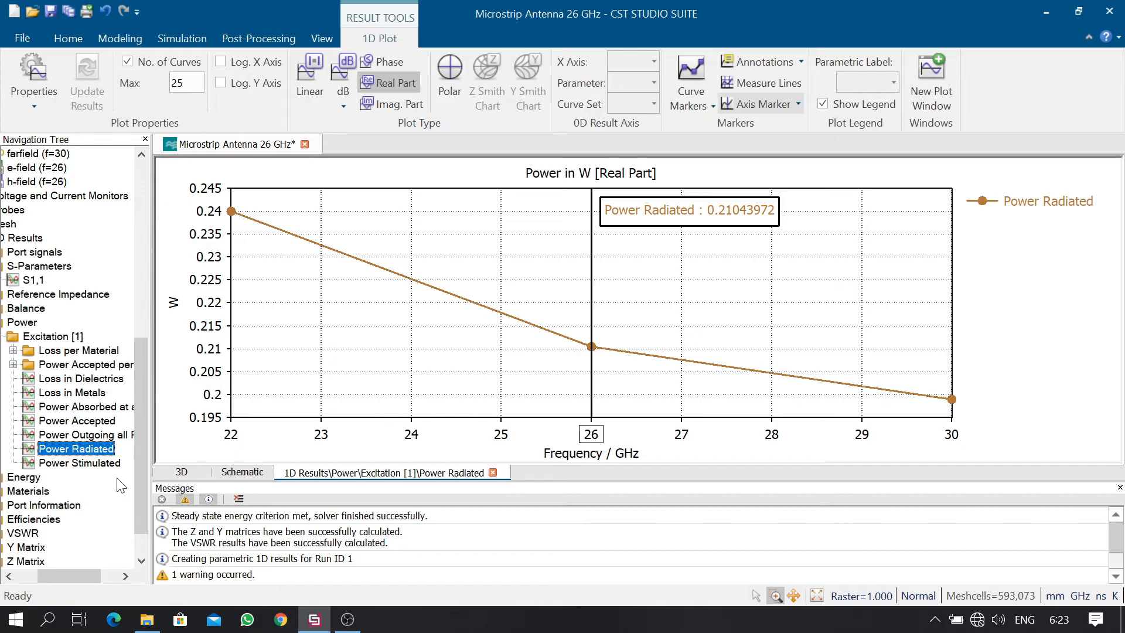
# Display all Excitation [1] power curves together, and collapse the Power and Energy result folders
pyautogui.click(25, 477)
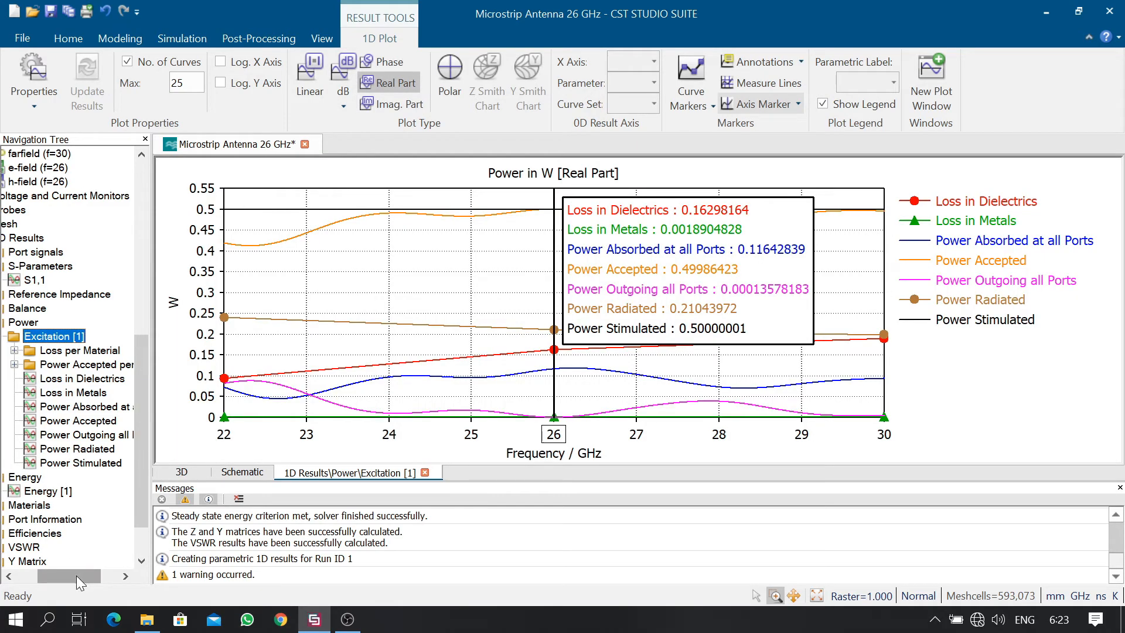
pyautogui.moveTo(76, 575); pyautogui.dragTo(63, 567)
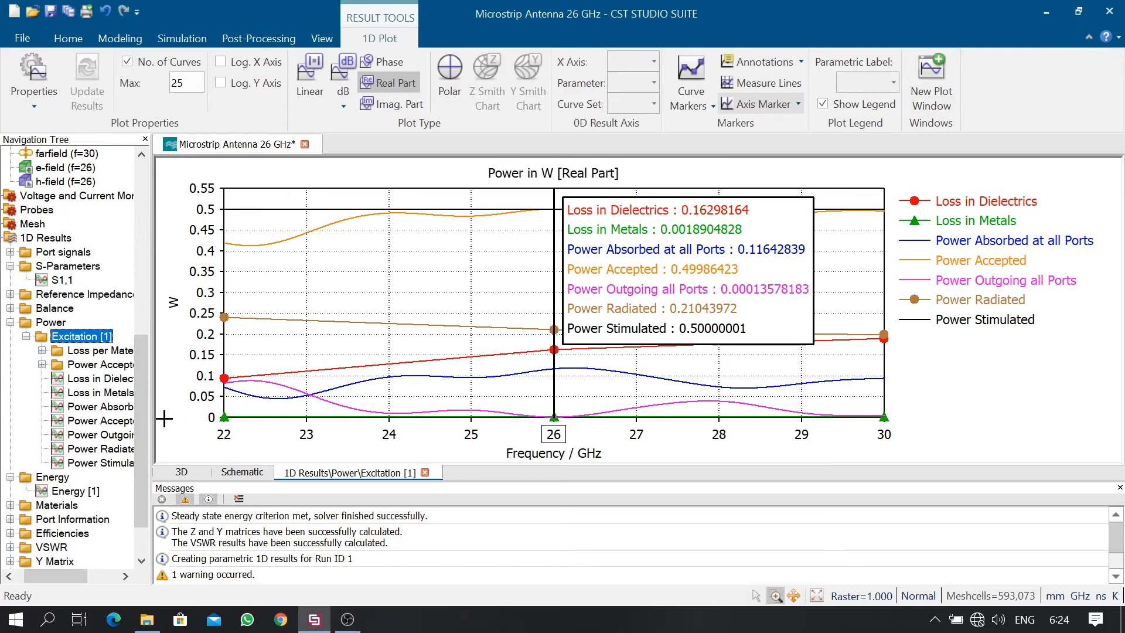
pyautogui.moveTo(143, 431); pyautogui.dragTo(135, 475)
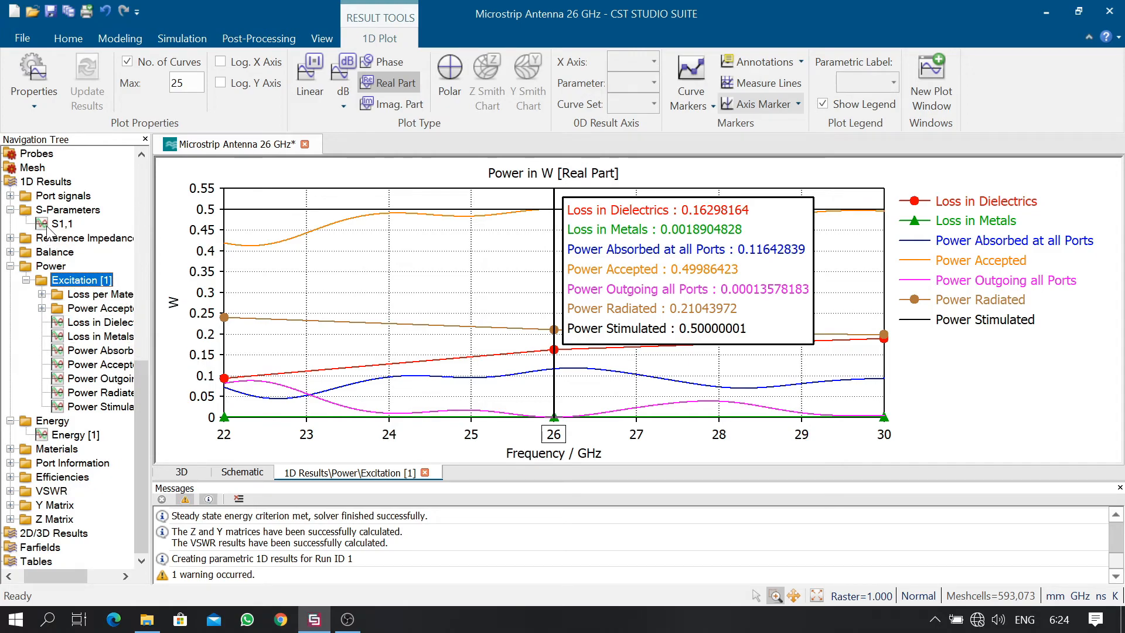
pyautogui.click(10, 265)
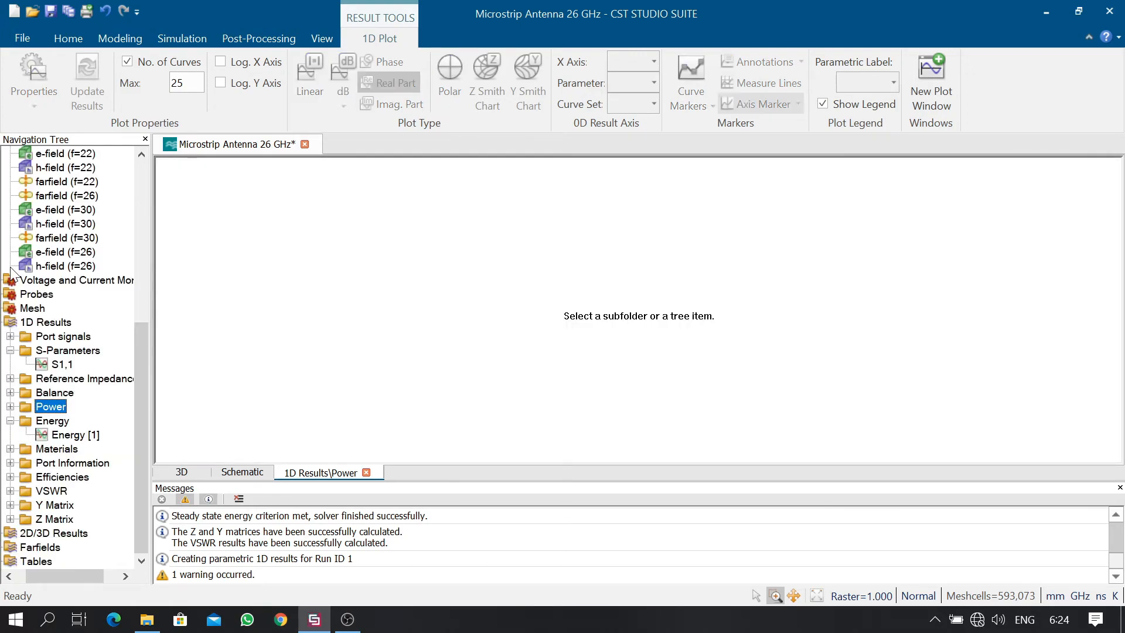
pyautogui.click(11, 421)
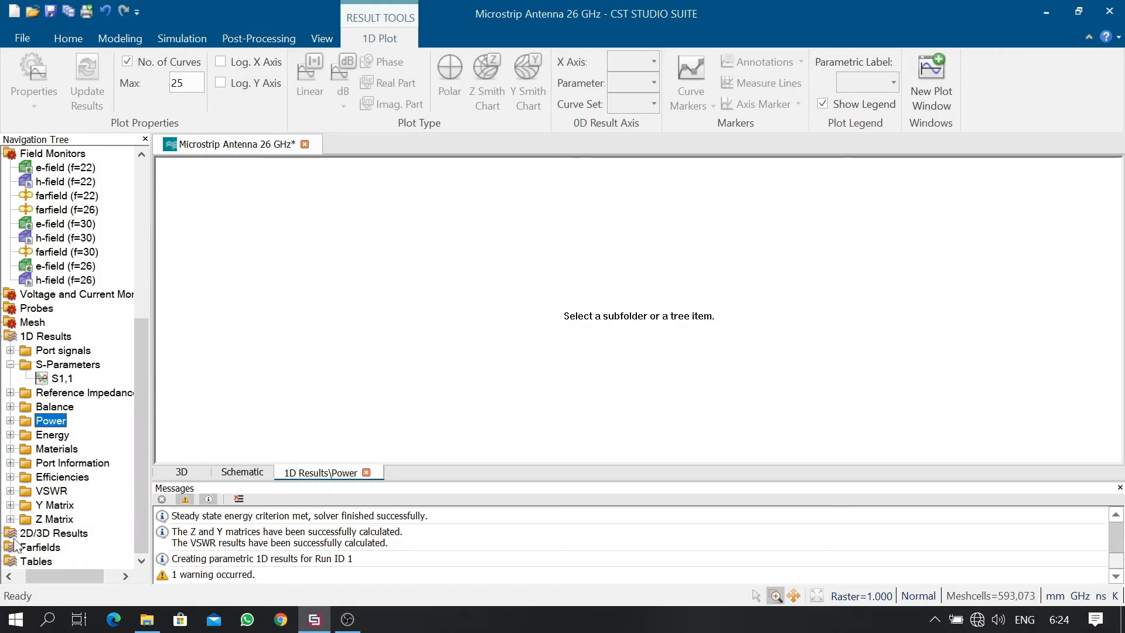
# Display the 3D farfield pattern of the 26 GHz farfield result
pyautogui.click(54, 545)
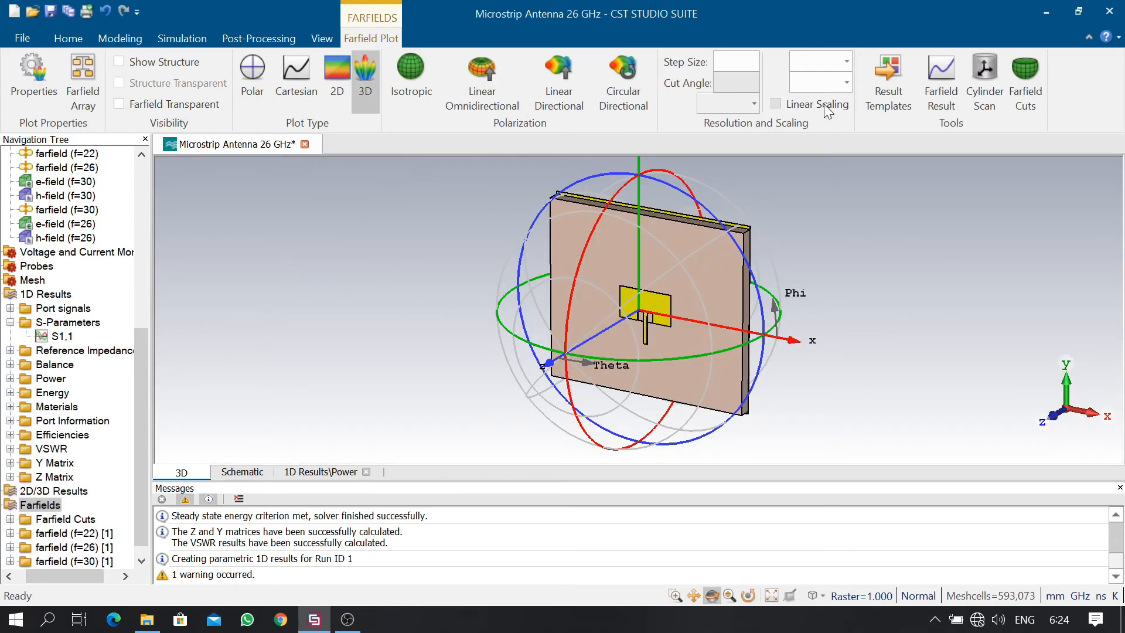
pyautogui.click(64, 520)
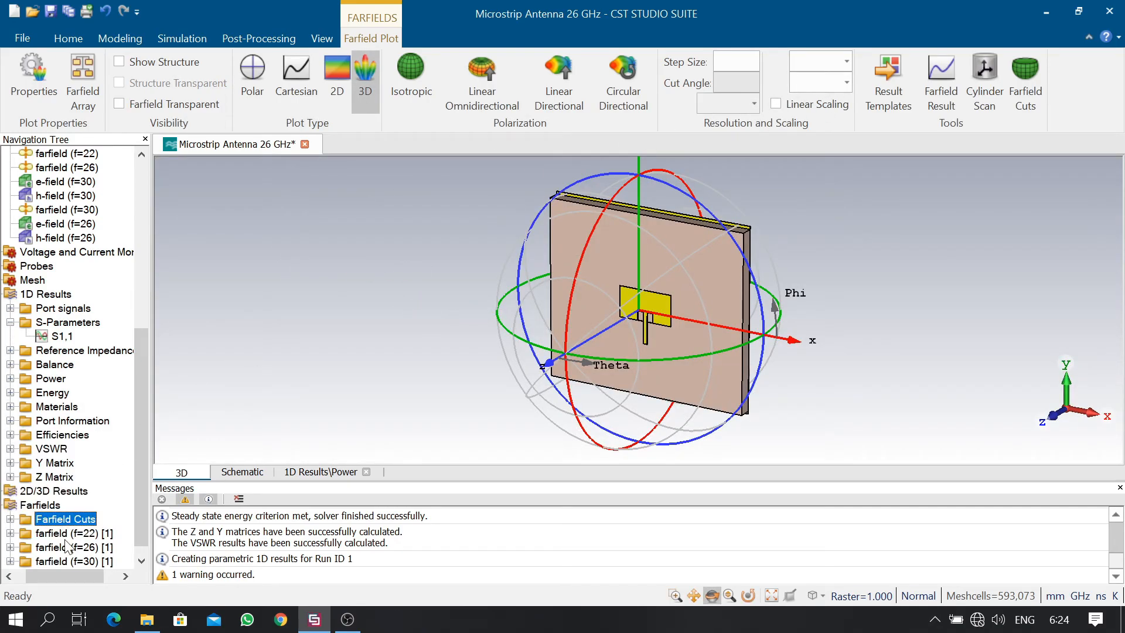
pyautogui.click(68, 546)
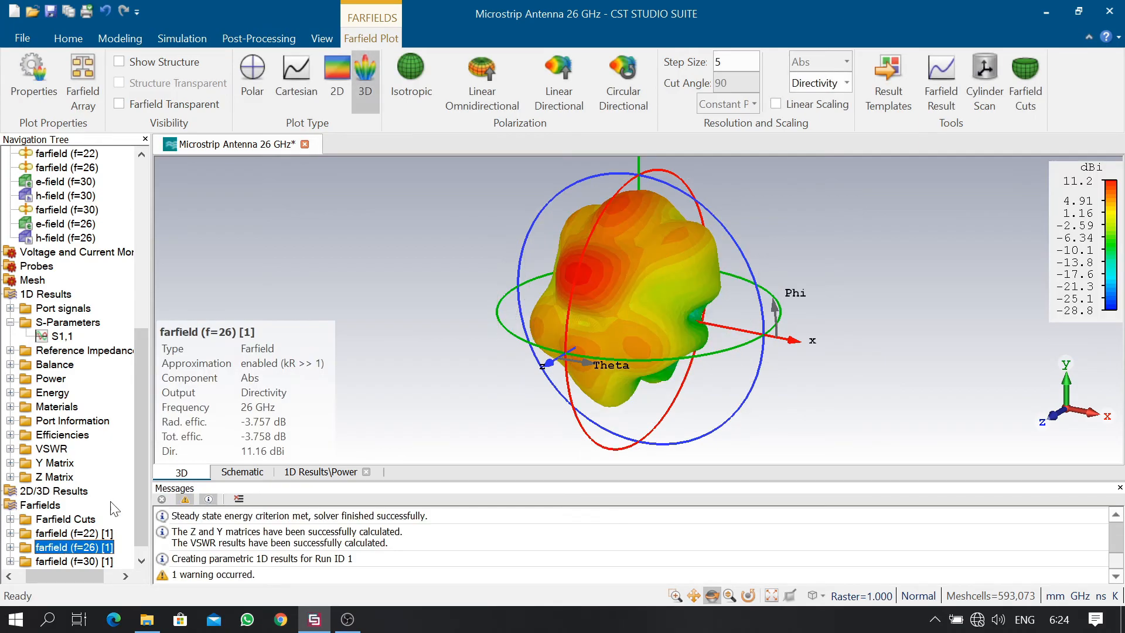
# Set the 26 GHz farfield output to Gain (IEEE) and switch its plot type to 2D
pyautogui.click(818, 83)
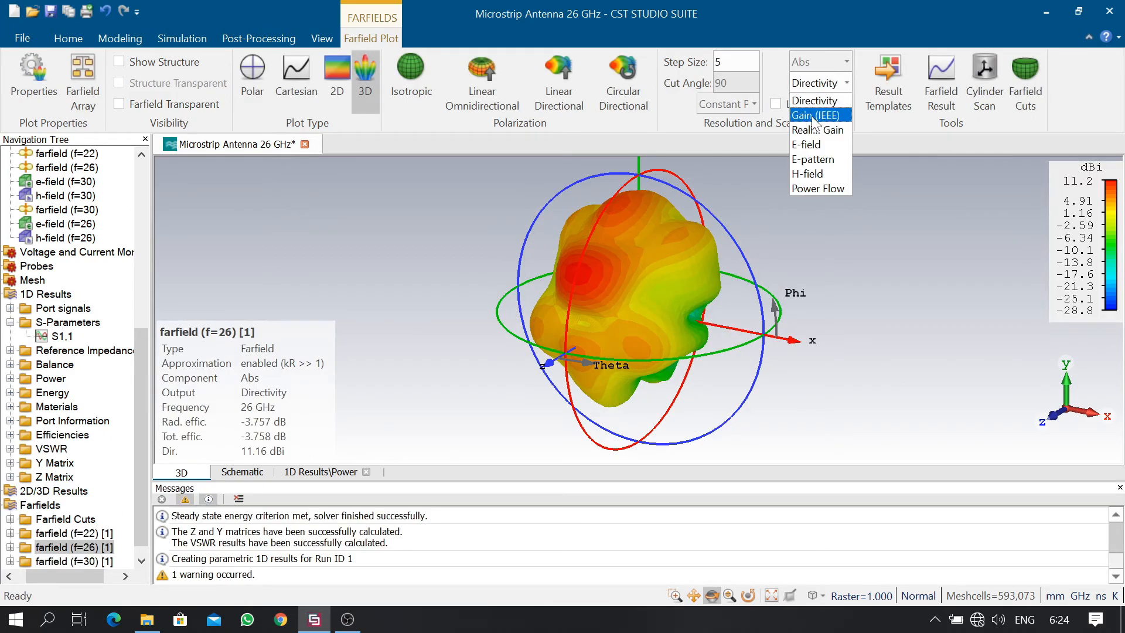
pyautogui.click(815, 113)
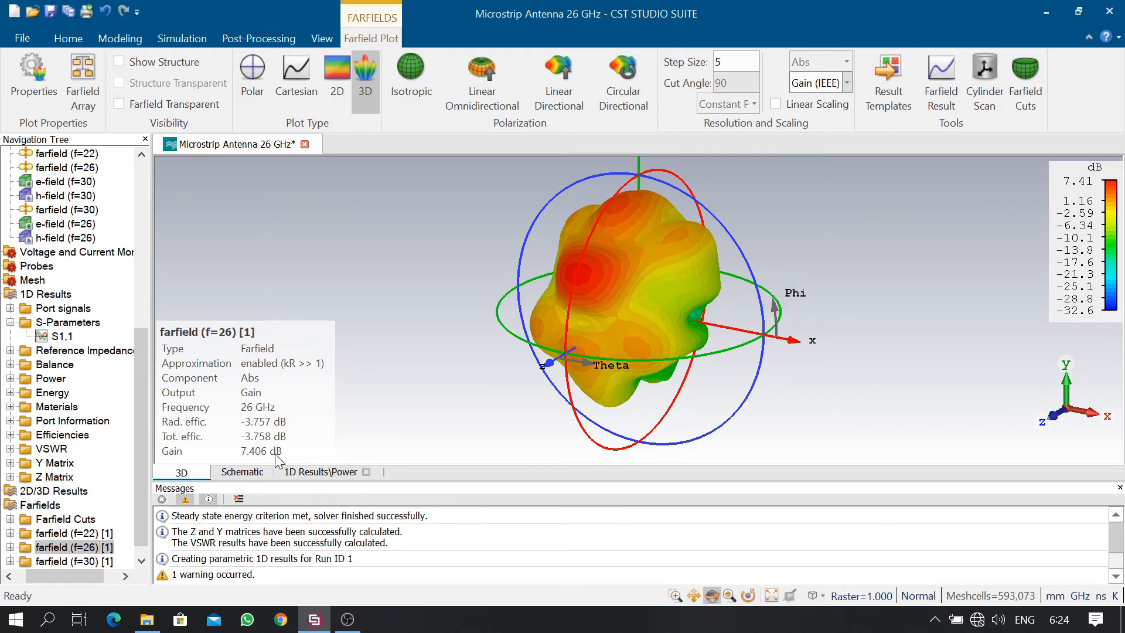
pyautogui.moveTo(612, 301); pyautogui.dragTo(484, 346)
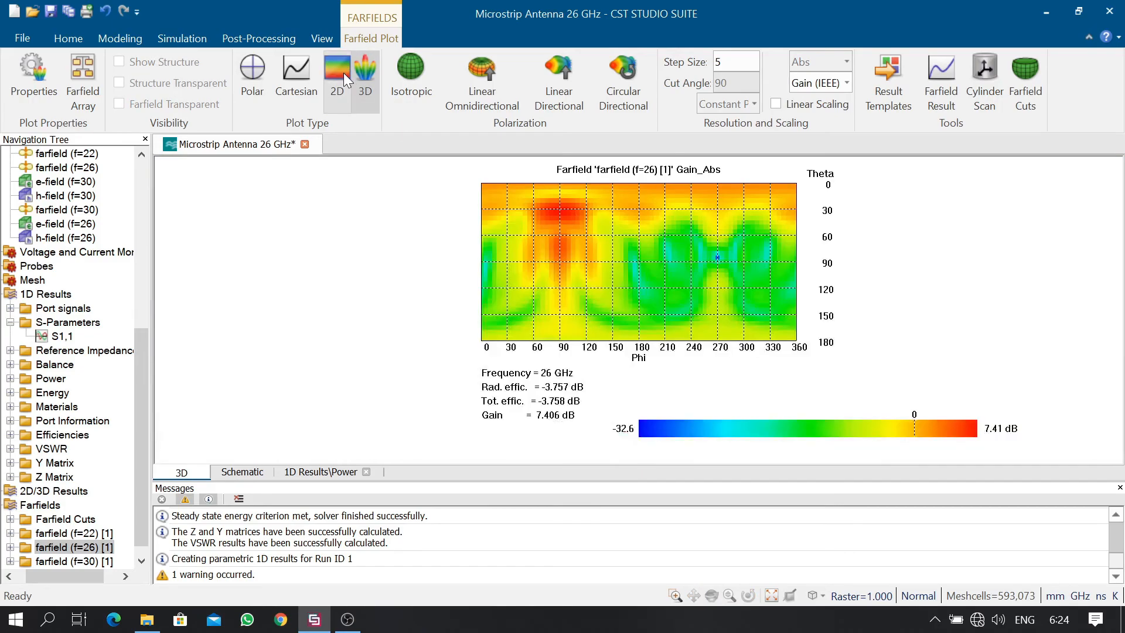
pyautogui.click(340, 73)
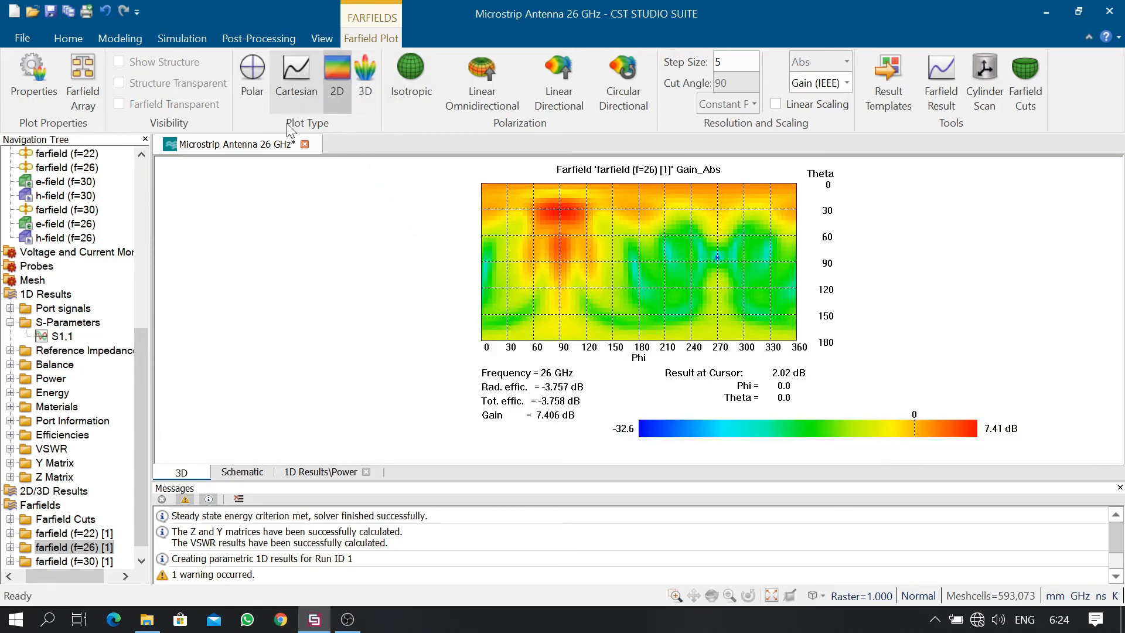
# Return to the S1,1 curve in the S-Parameters results to review its markers
pyautogui.moveTo(141, 427); pyautogui.dragTo(141, 438)
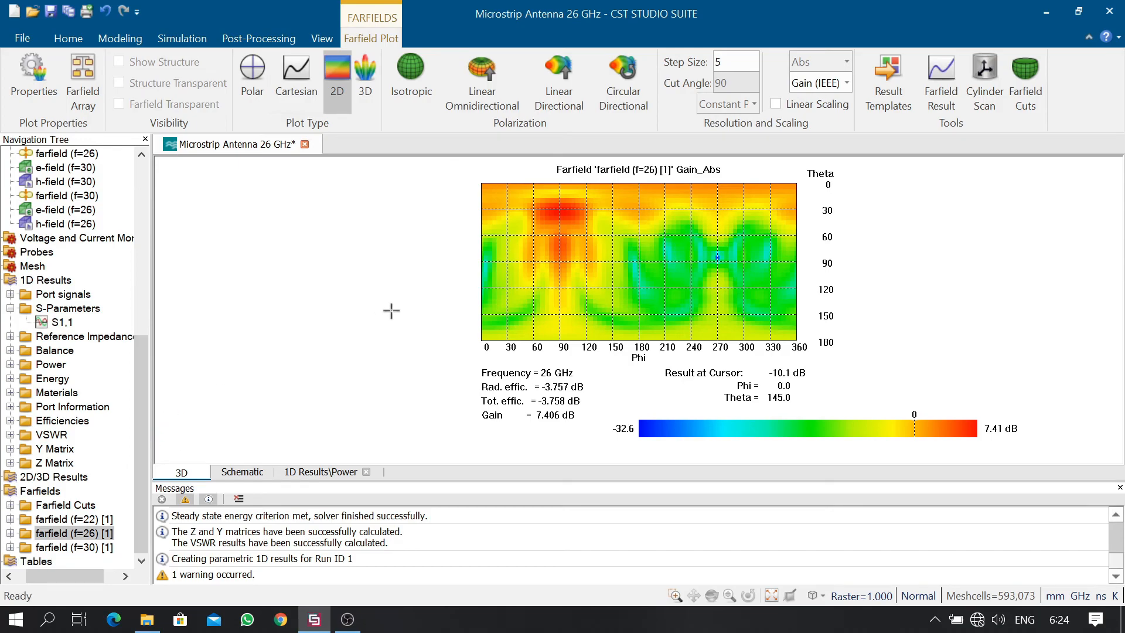
pyautogui.moveTo(138, 373); pyautogui.dragTo(145, 339)
pyautogui.click(62, 392)
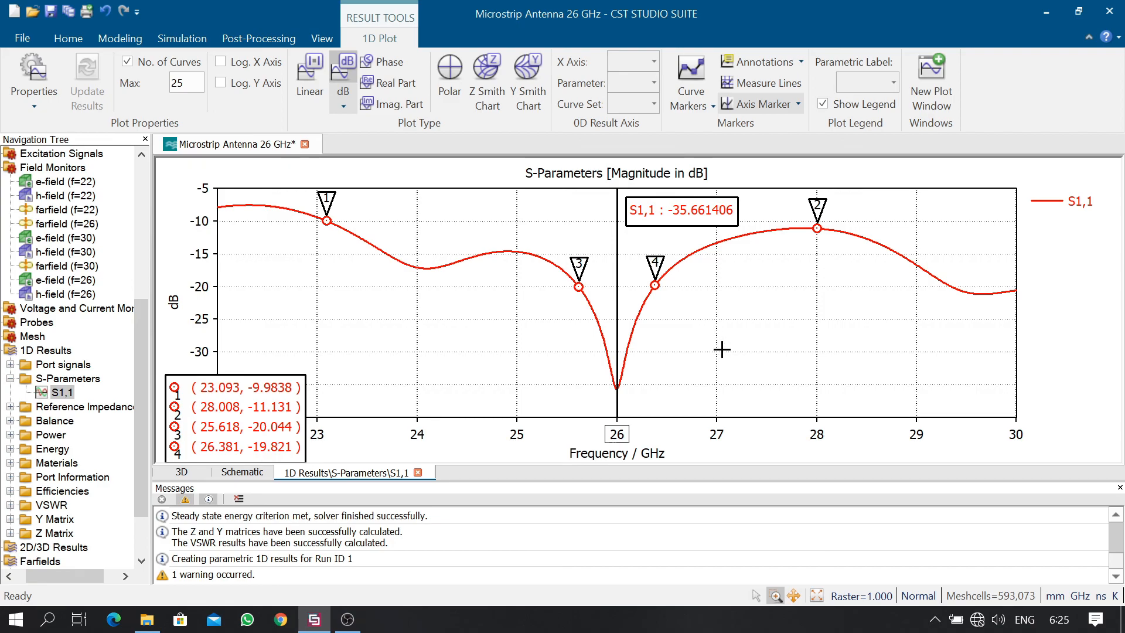
pyautogui.moveTo(141, 360); pyautogui.dragTo(143, 396)
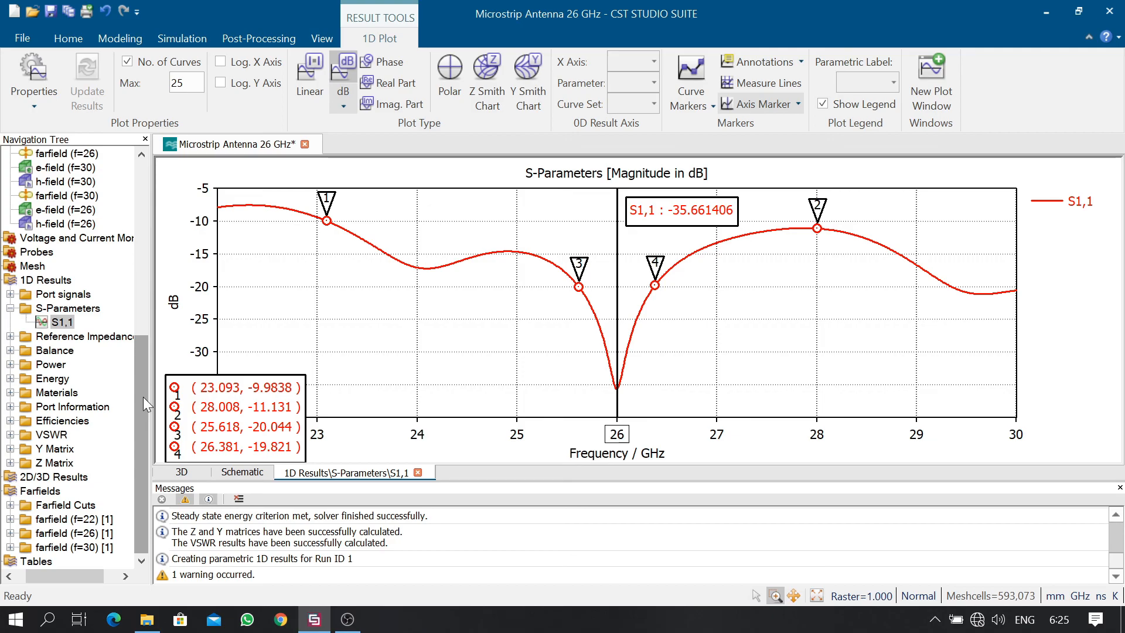